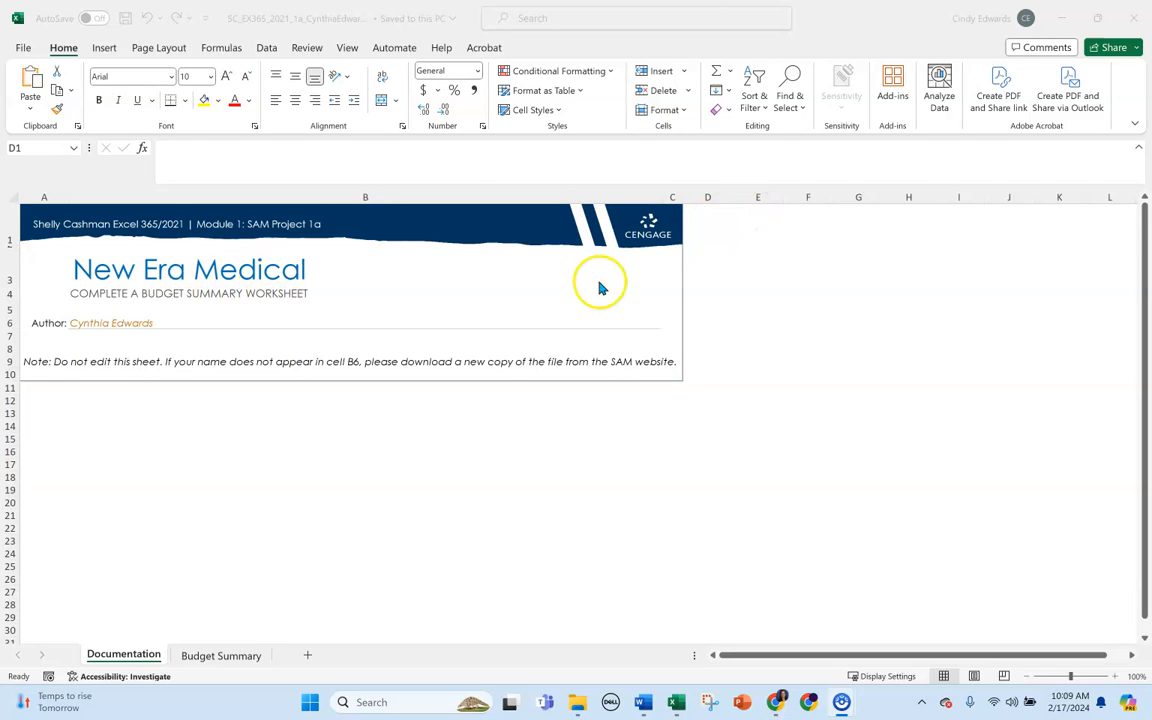
Begin saving a copy of the workbook, changing the end of its file name to _2.
click(24, 50)
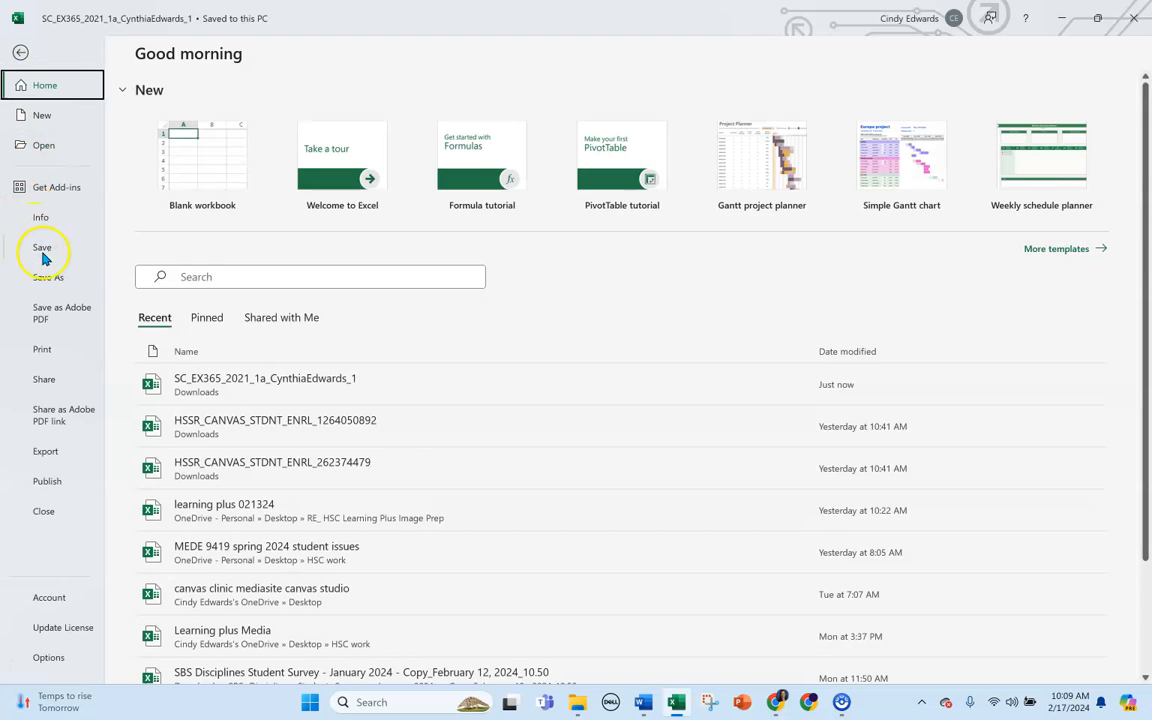
click(48, 277)
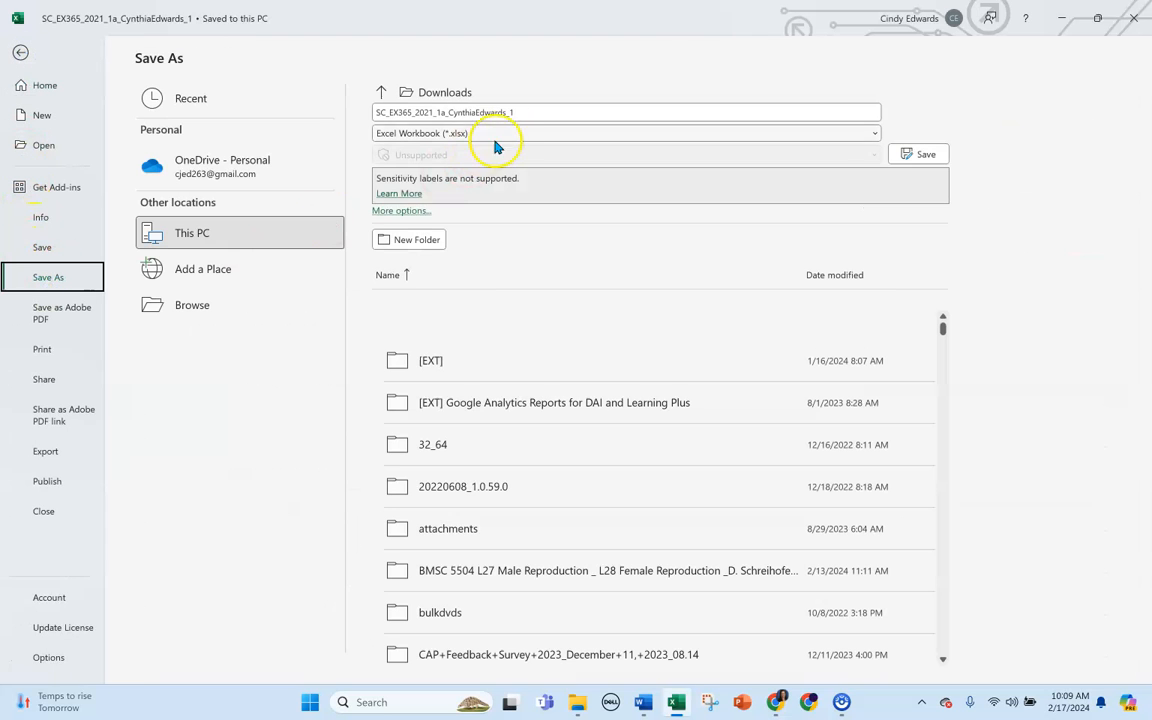
double_click(533, 110)
click(533, 110)
key(BackSpace)
text(2)
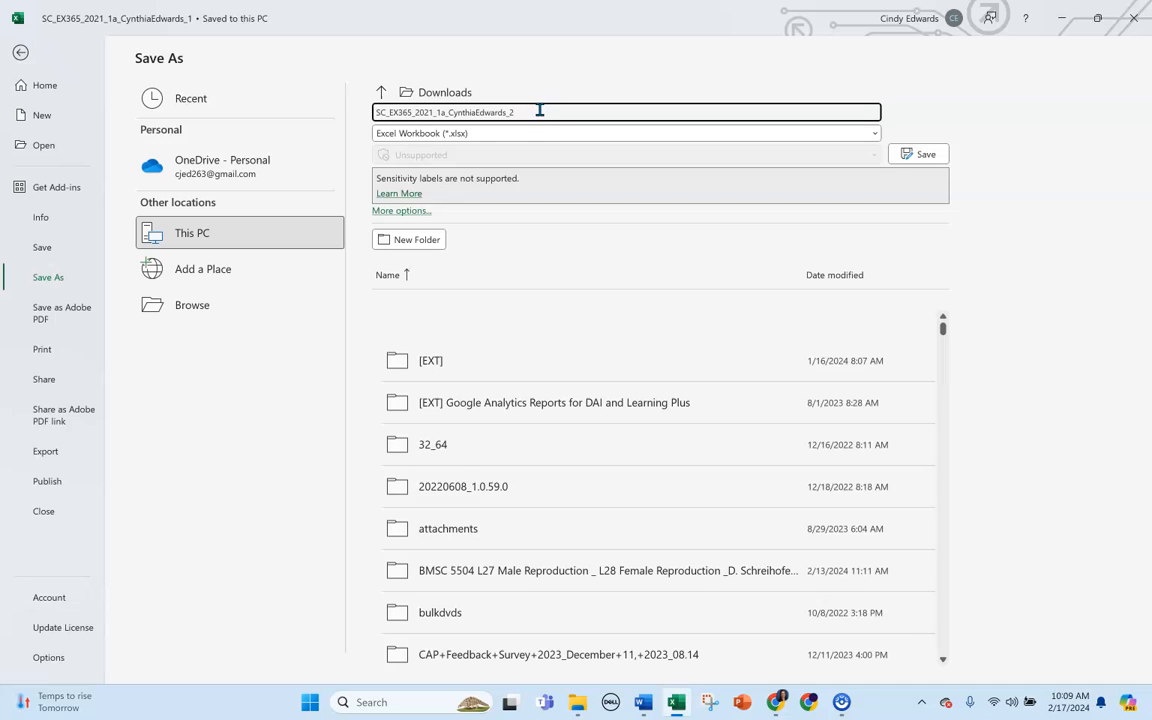
Browse to the MCCC folder within Documents and save the renamed workbook copy as an Excel Workbook.
click(197, 305)
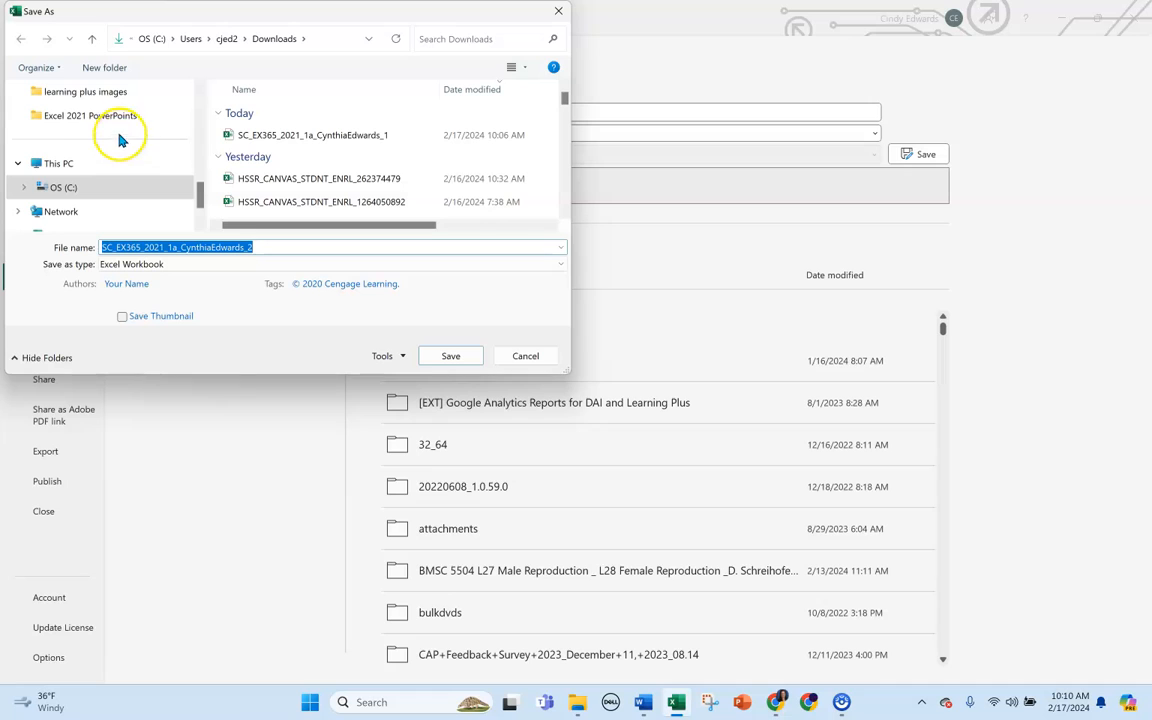
scroll(92, 182, up, 3)
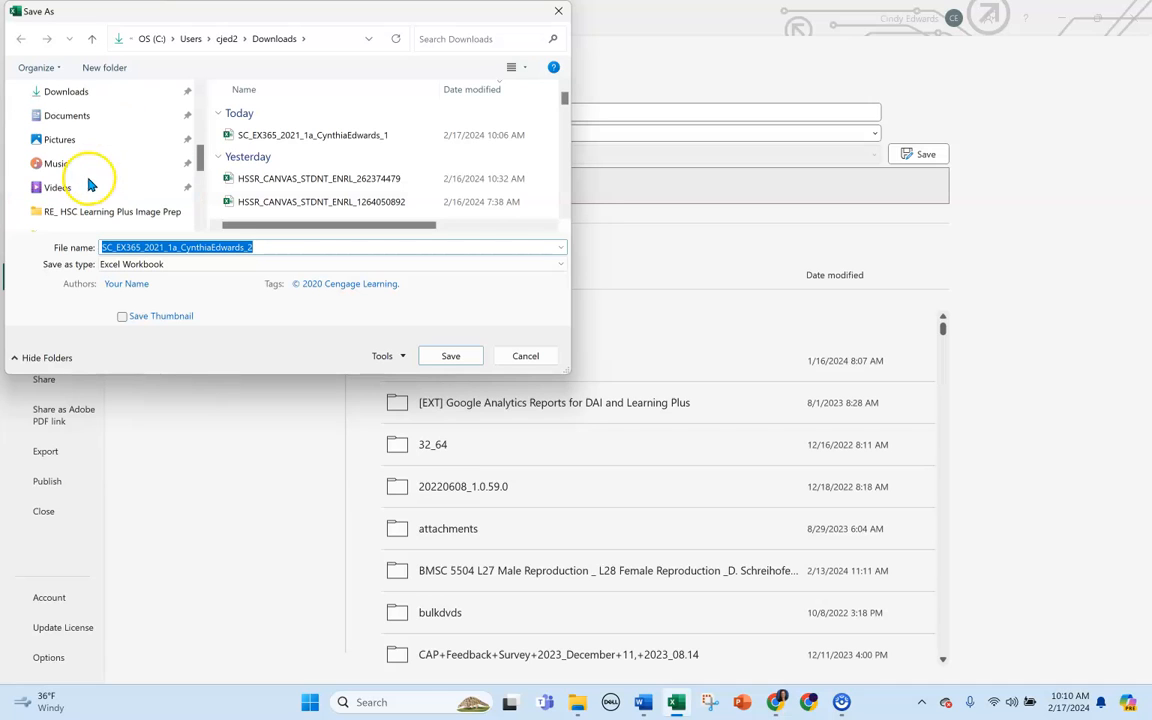
click(70, 115)
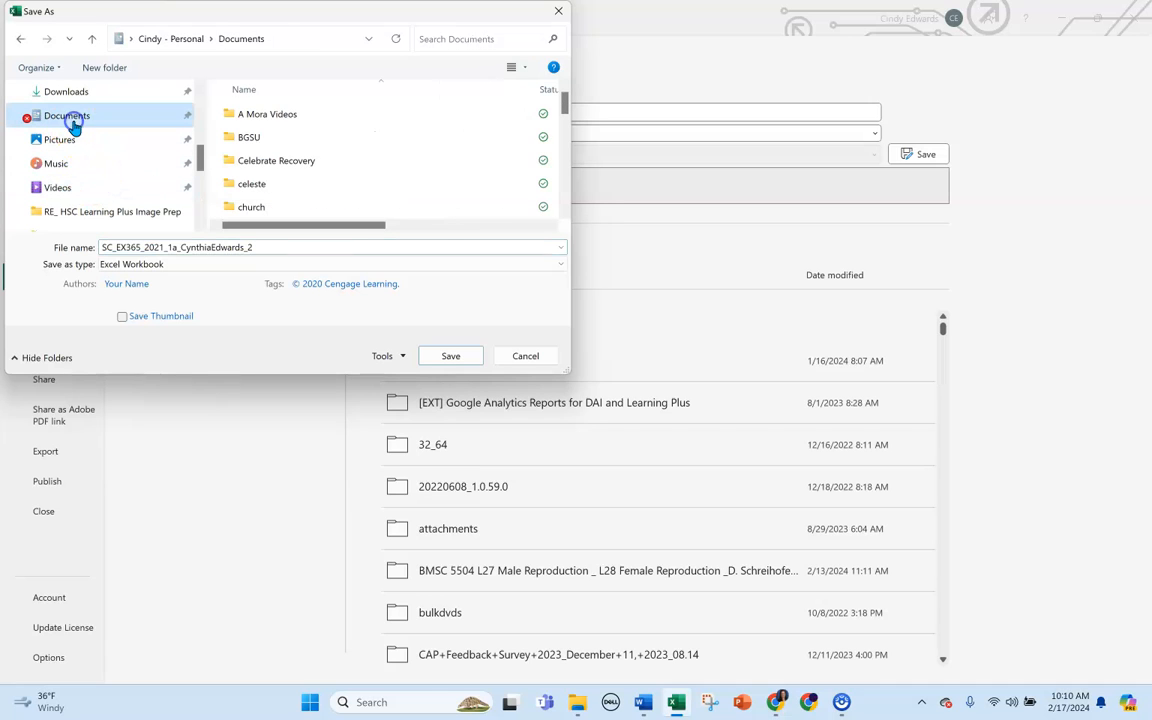
scroll(283, 180, down, 5)
double_click(257, 145)
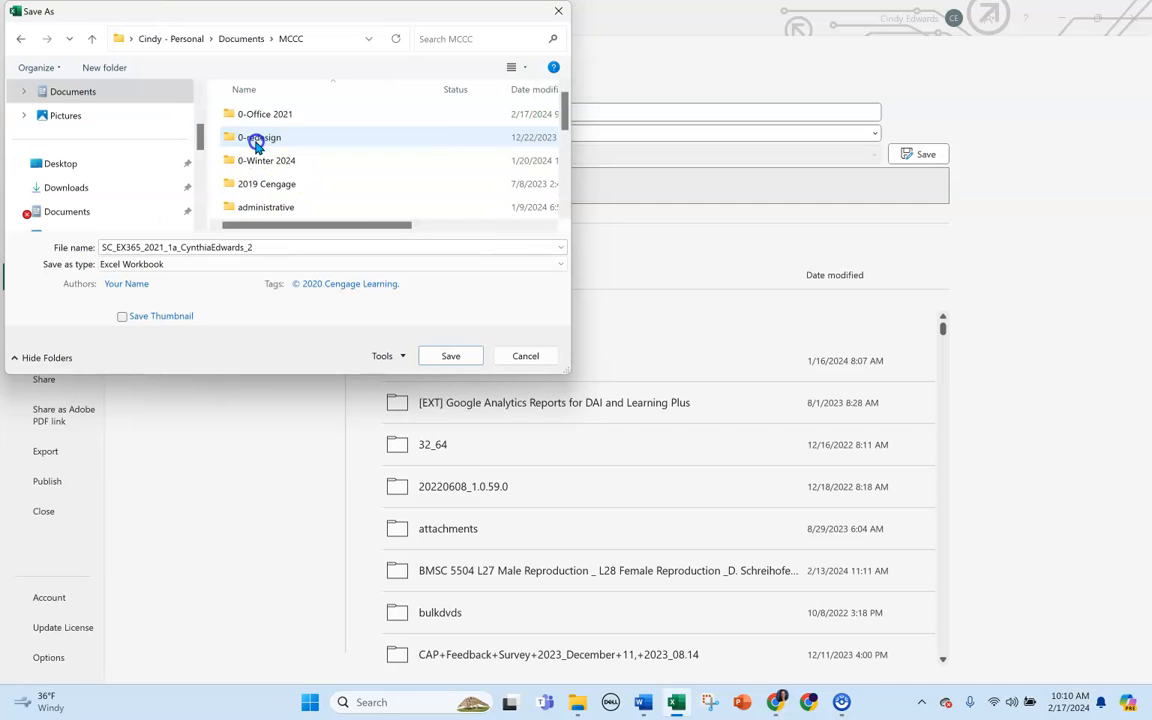
scroll(284, 125, down, 1)
scroll(291, 150, down, 1)
scroll(290, 165, down, 2)
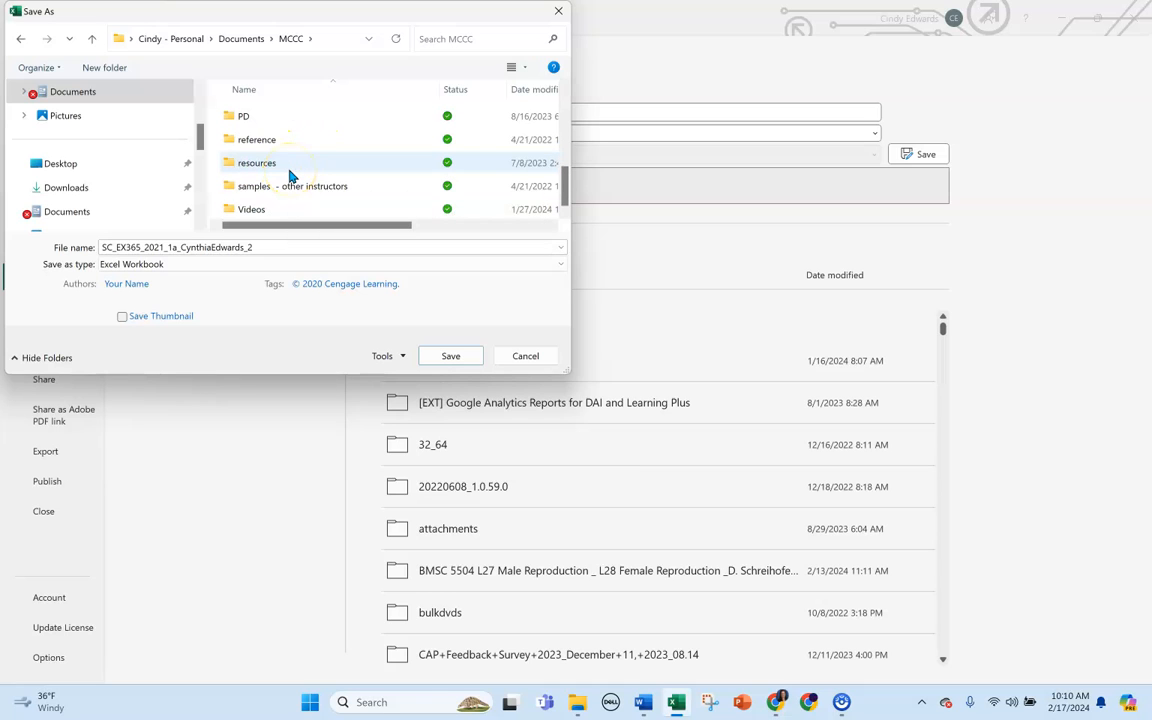
scroll(291, 172, up, 1)
scroll(291, 165, up, 2)
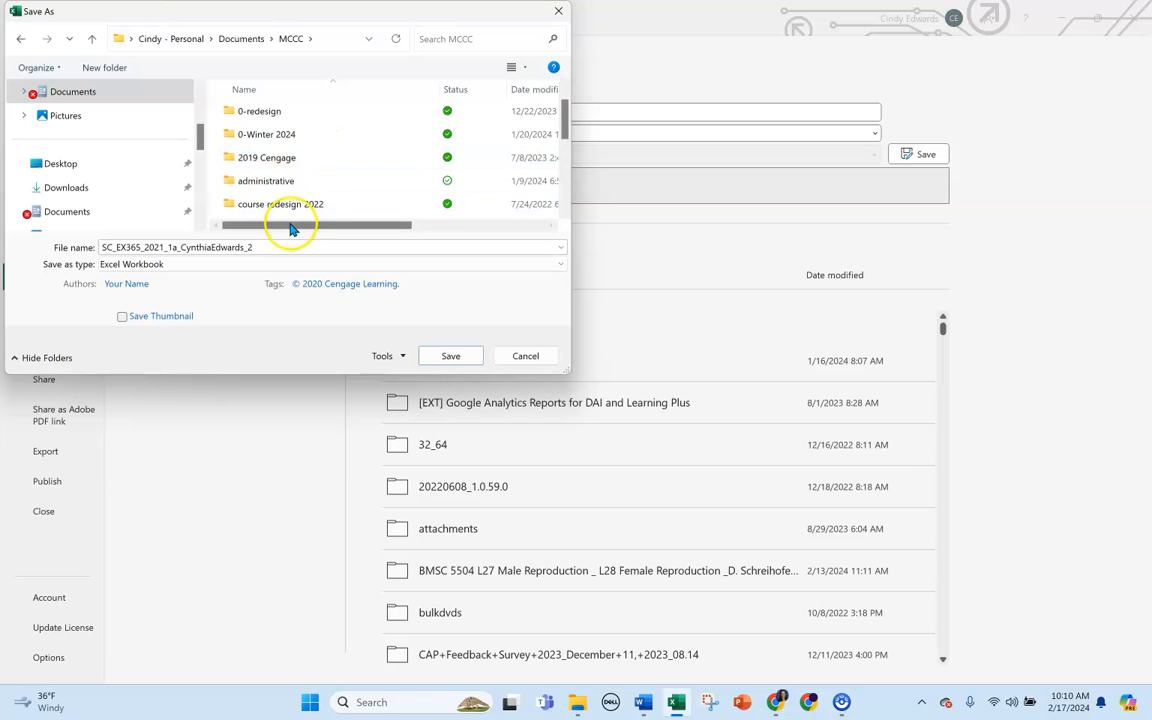
click(451, 357)
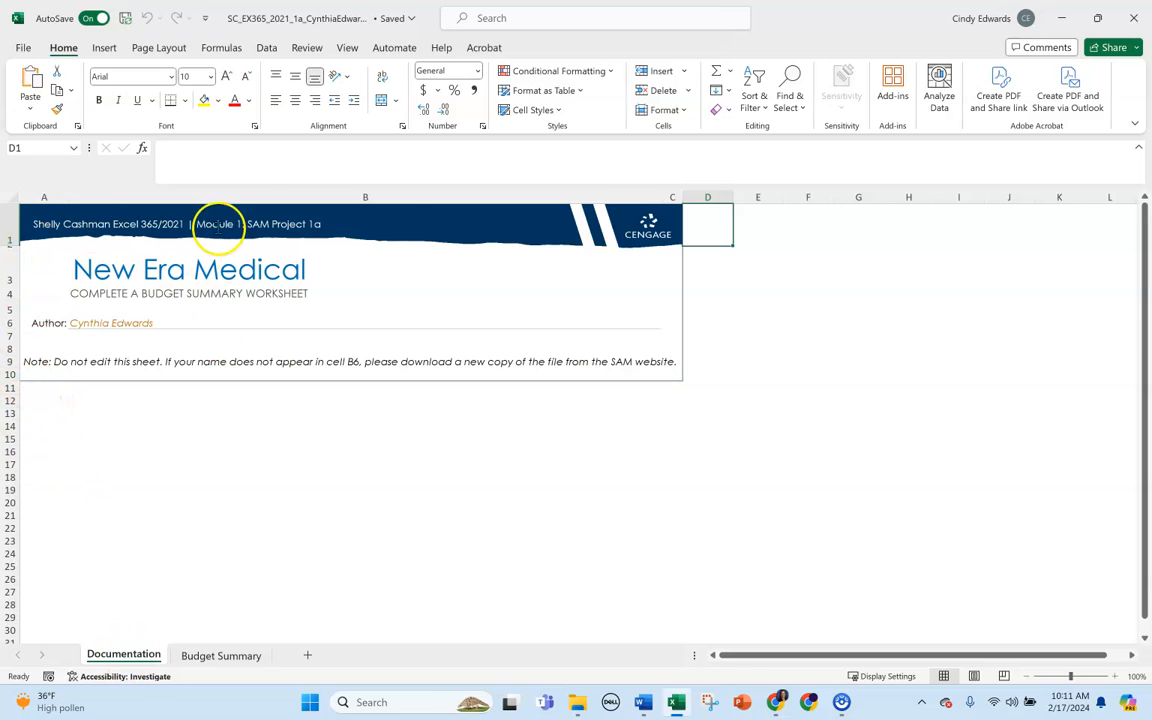
On the Budget Summary sheet, move the "New Era Medical" title from cell I1 to cell A1.
click(213, 657)
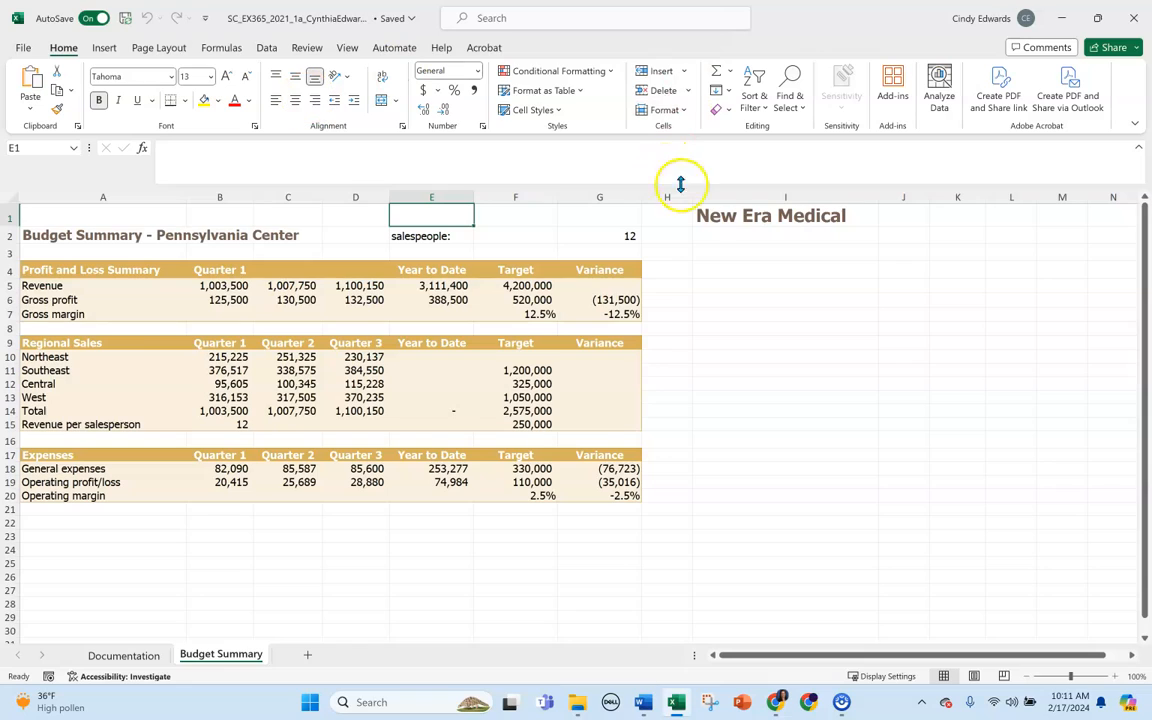
click(704, 214)
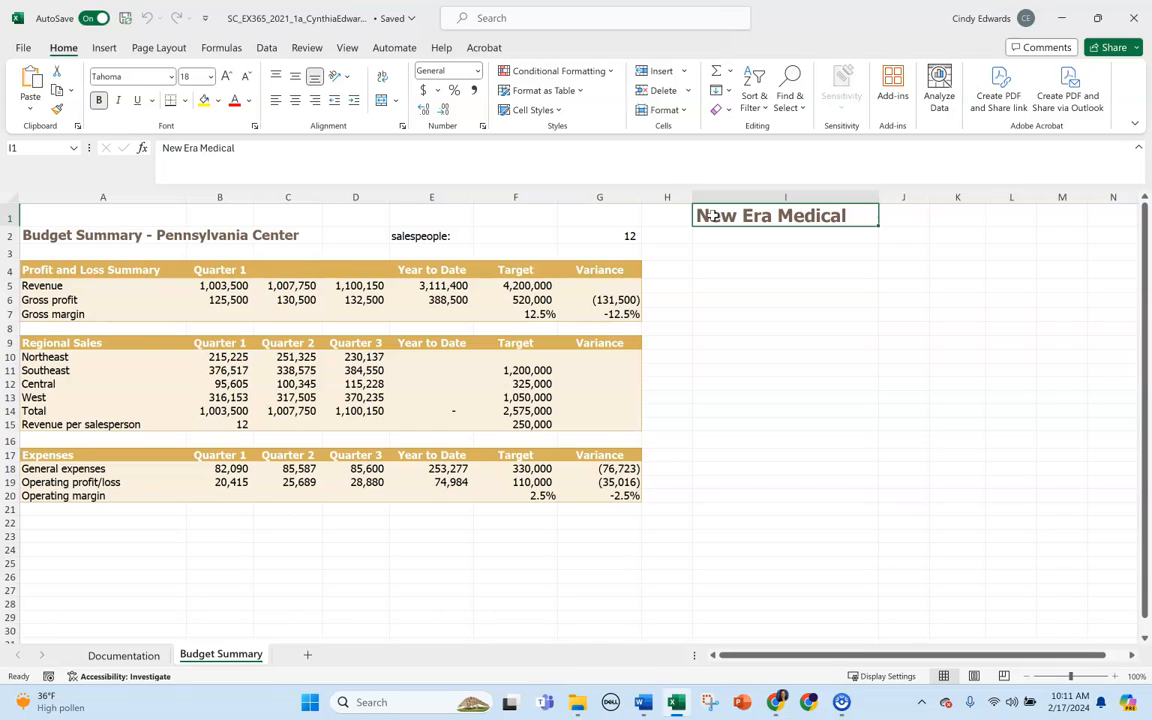
key(ctrl+c)
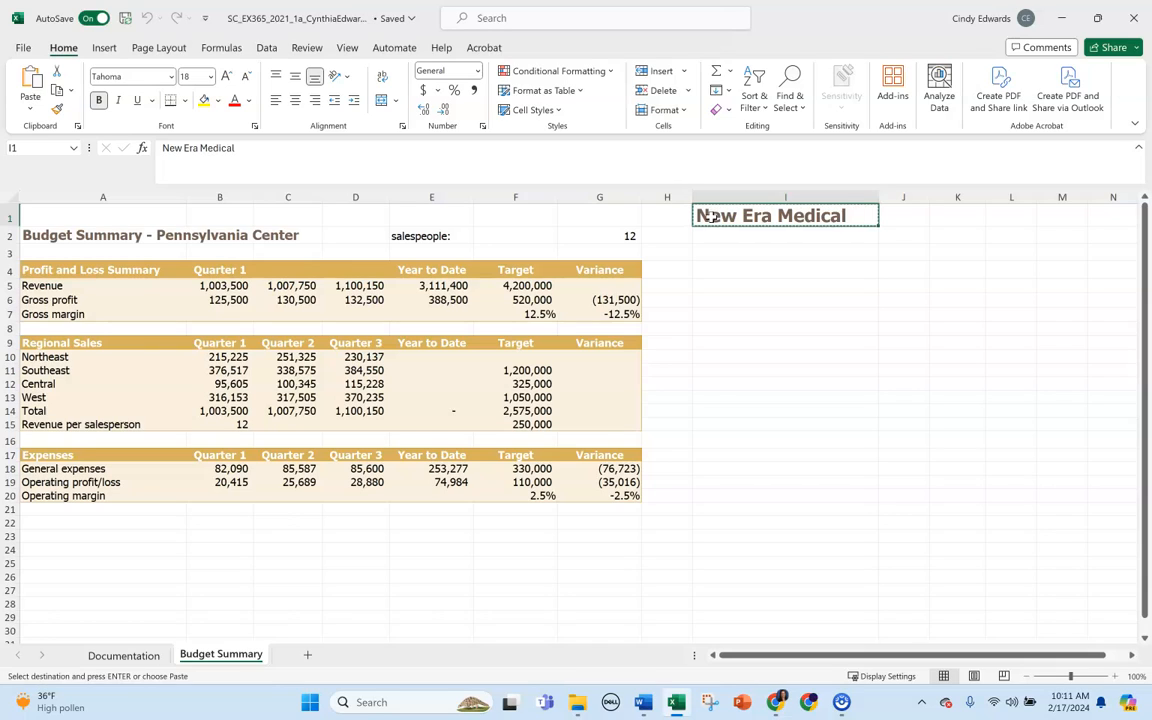
click(104, 213)
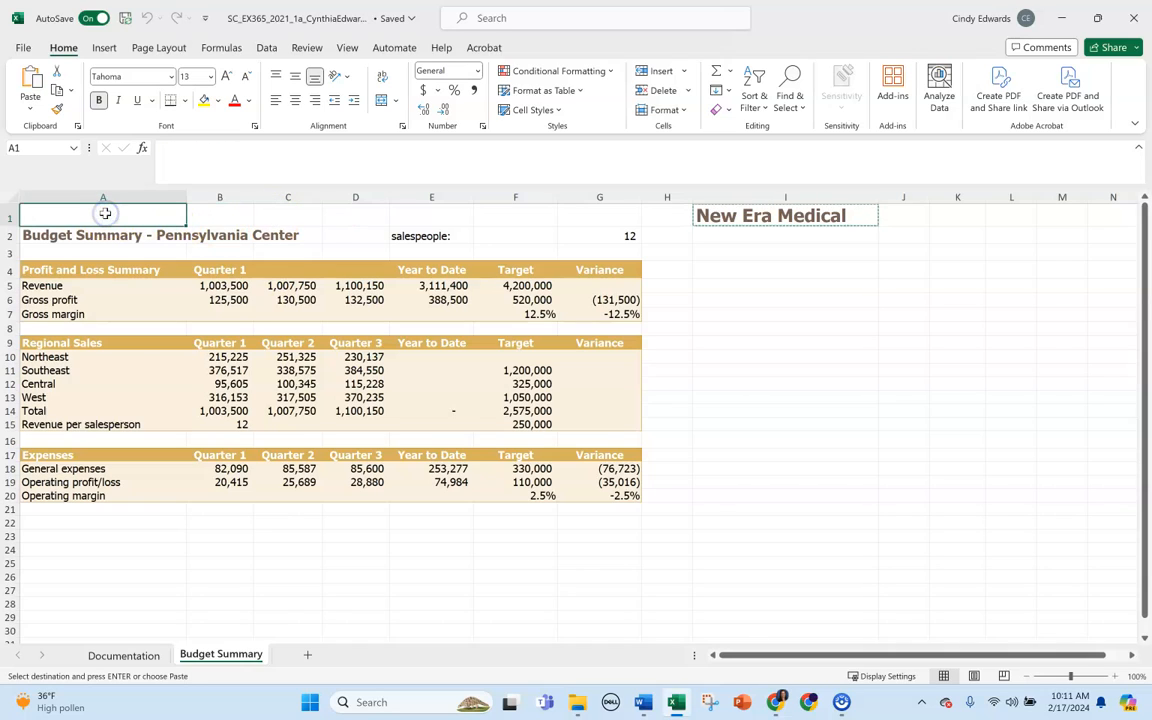
key(ctrl+v)
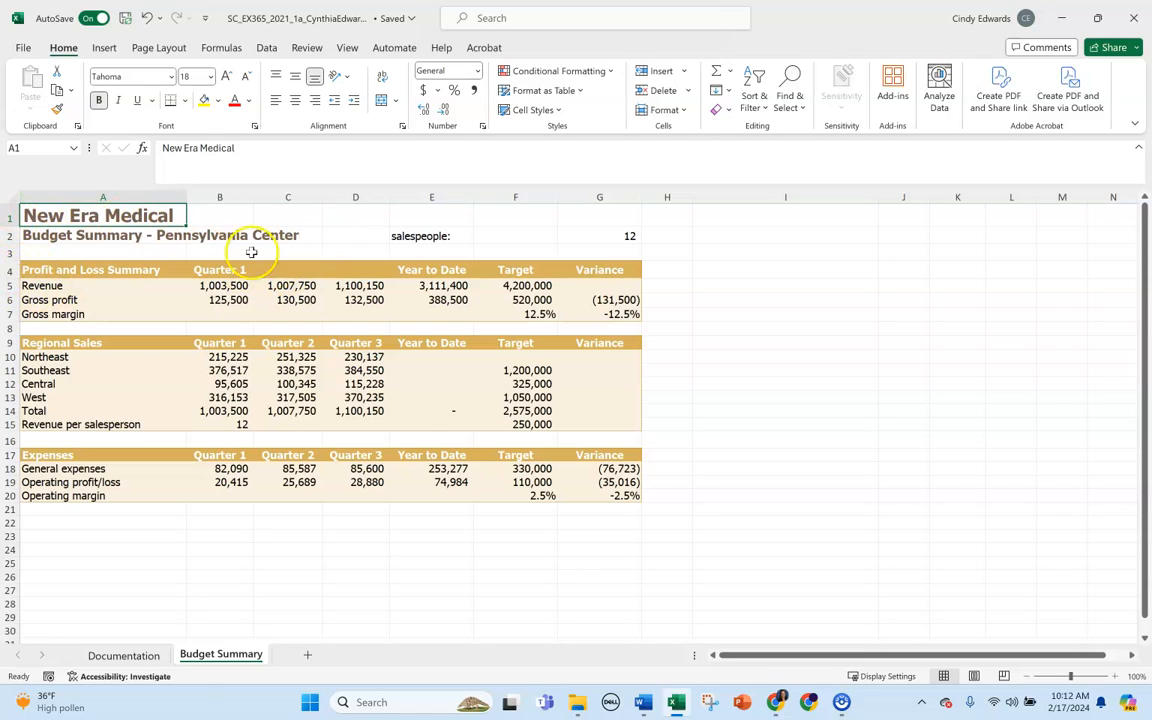
Edit the label in cell E2 to read "Number of salespeople:".
click(411, 233)
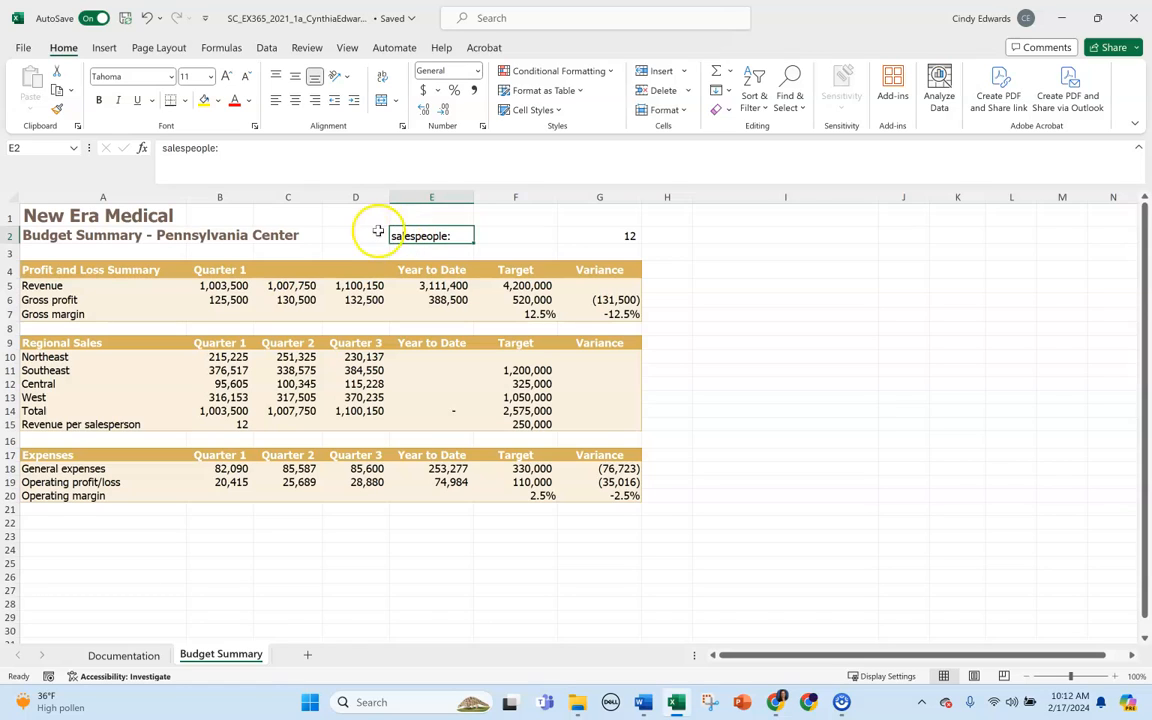
click(170, 149)
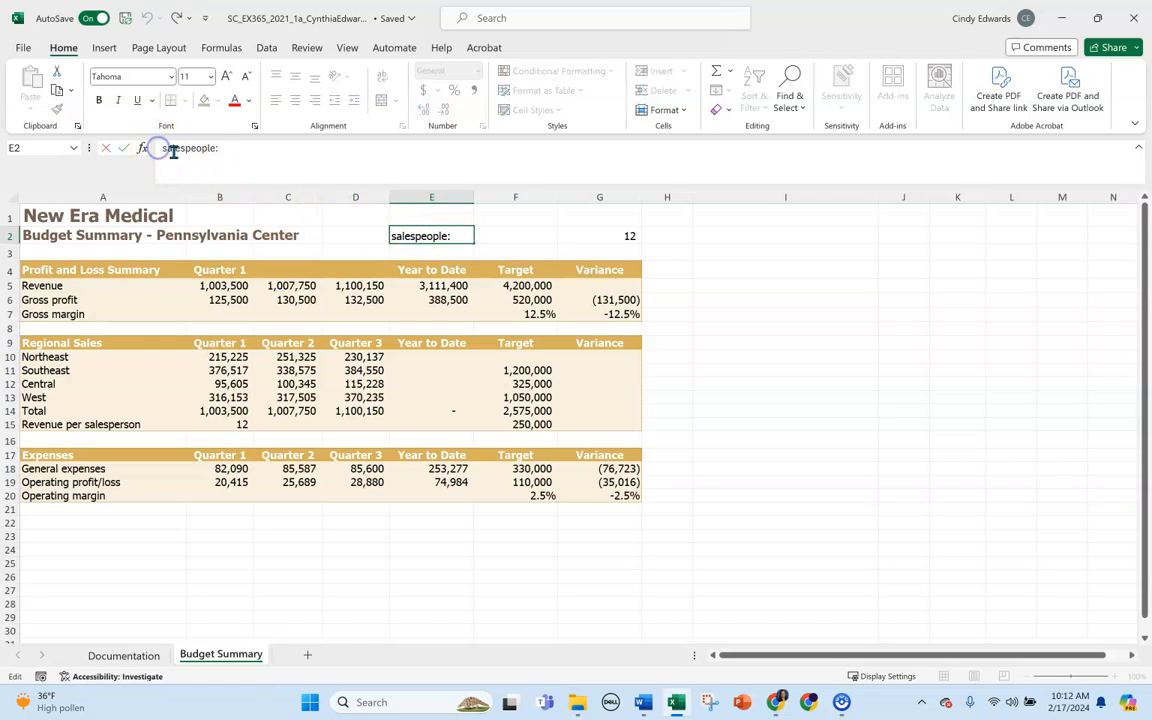
text(Number of)
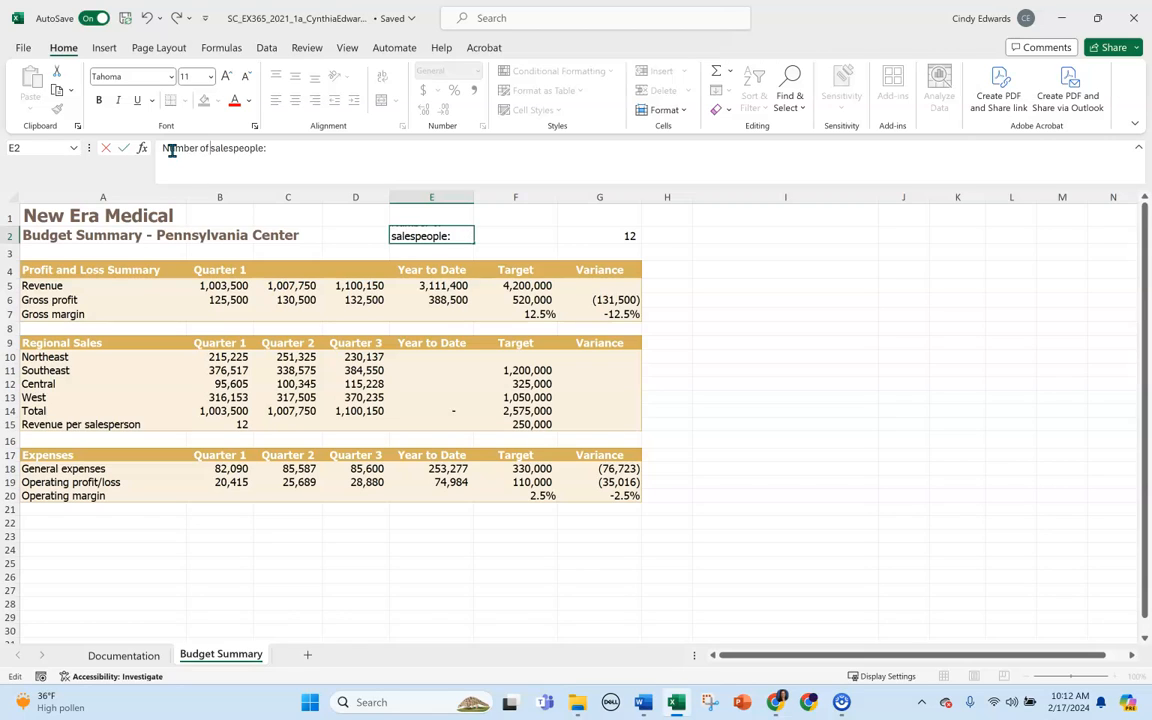
key(Return)
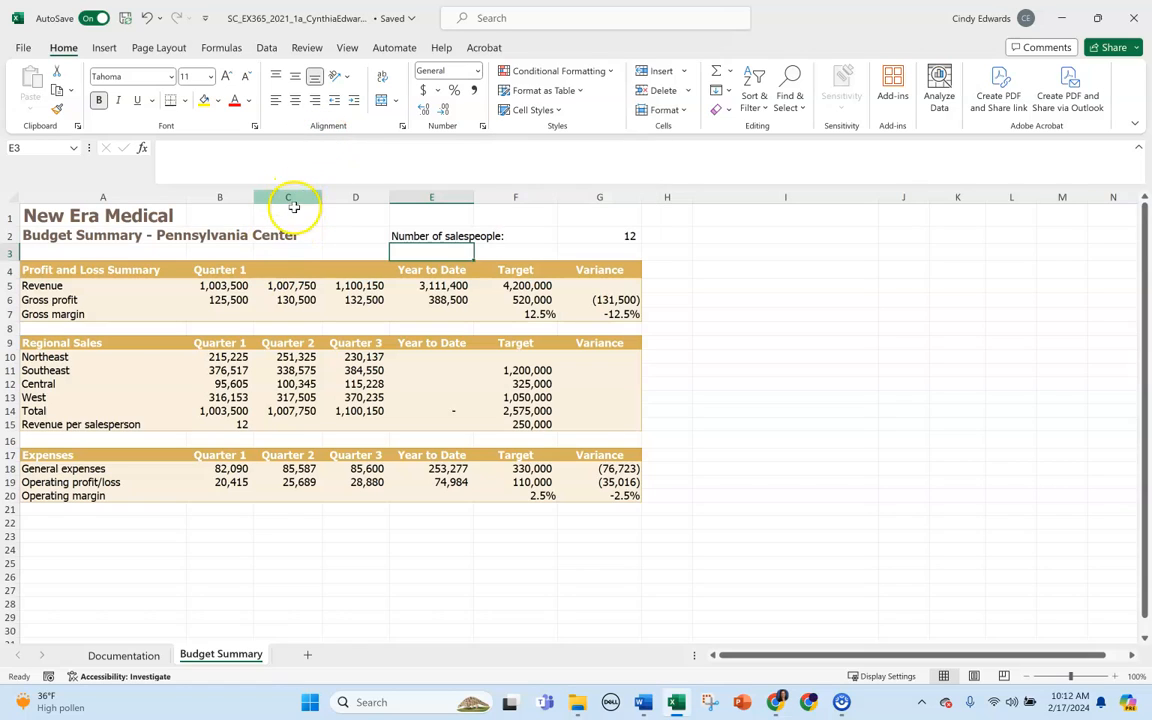
Enter the headings "Quarter 2" in cell C4 and "Quarter 3" in cell D4 of the Profit and Loss Summary.
click(282, 267)
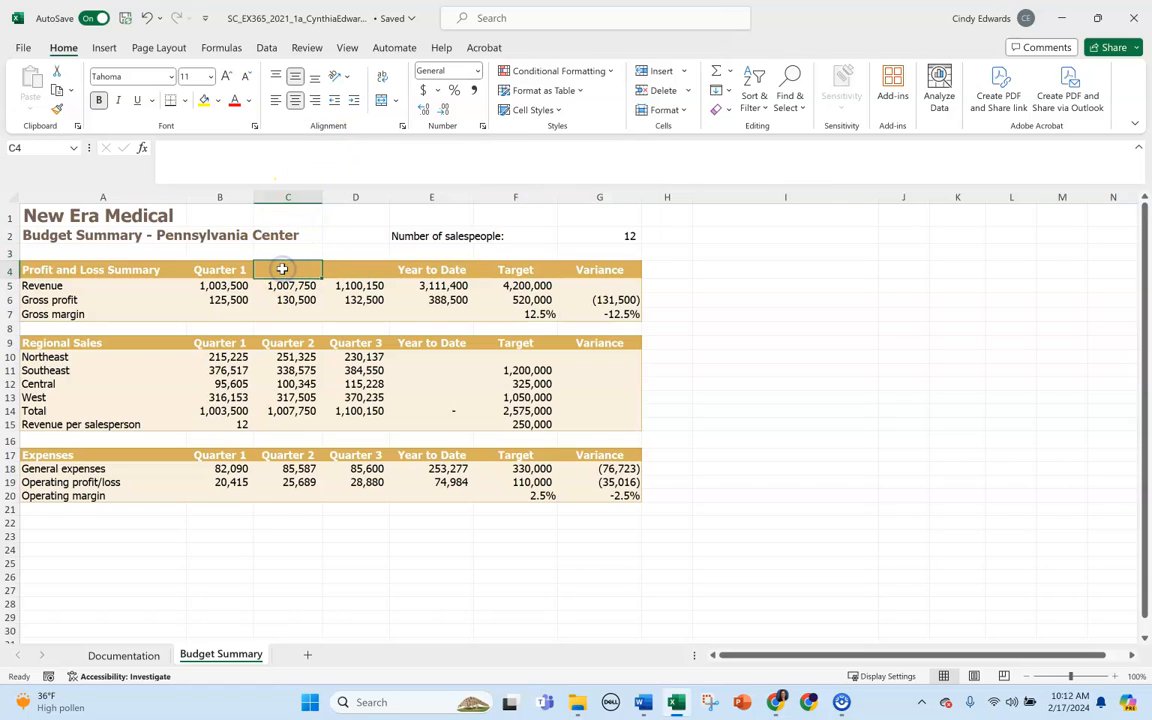
text(Quar)
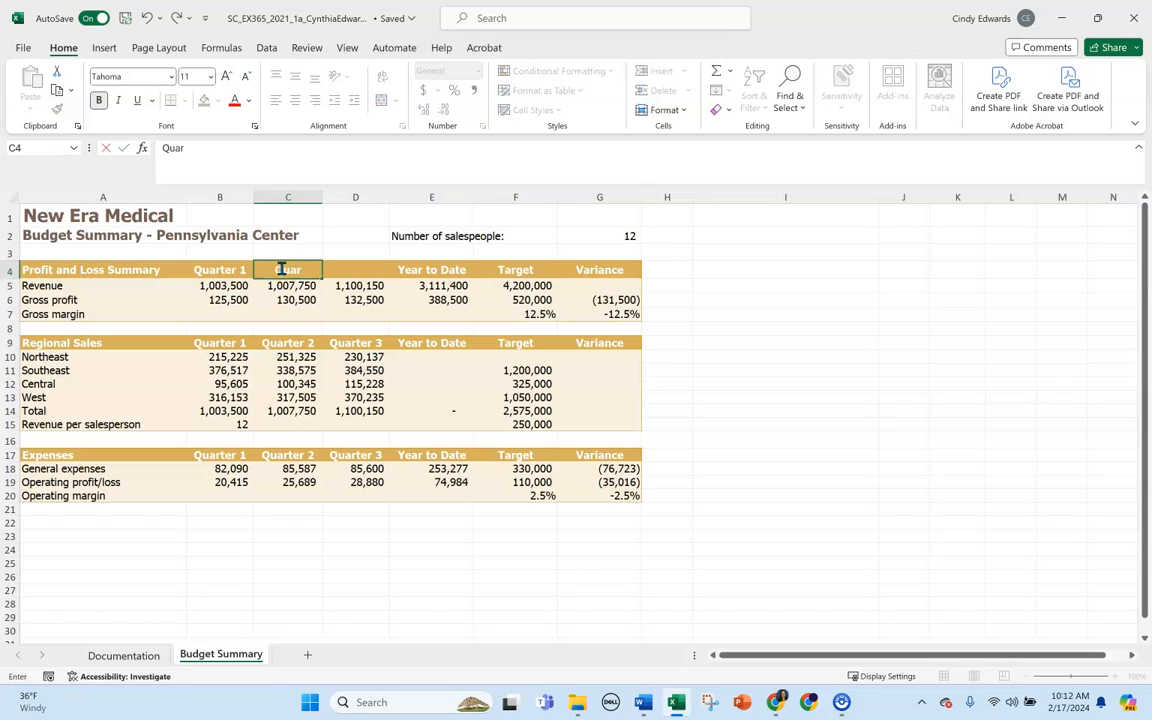
text(ter 2)
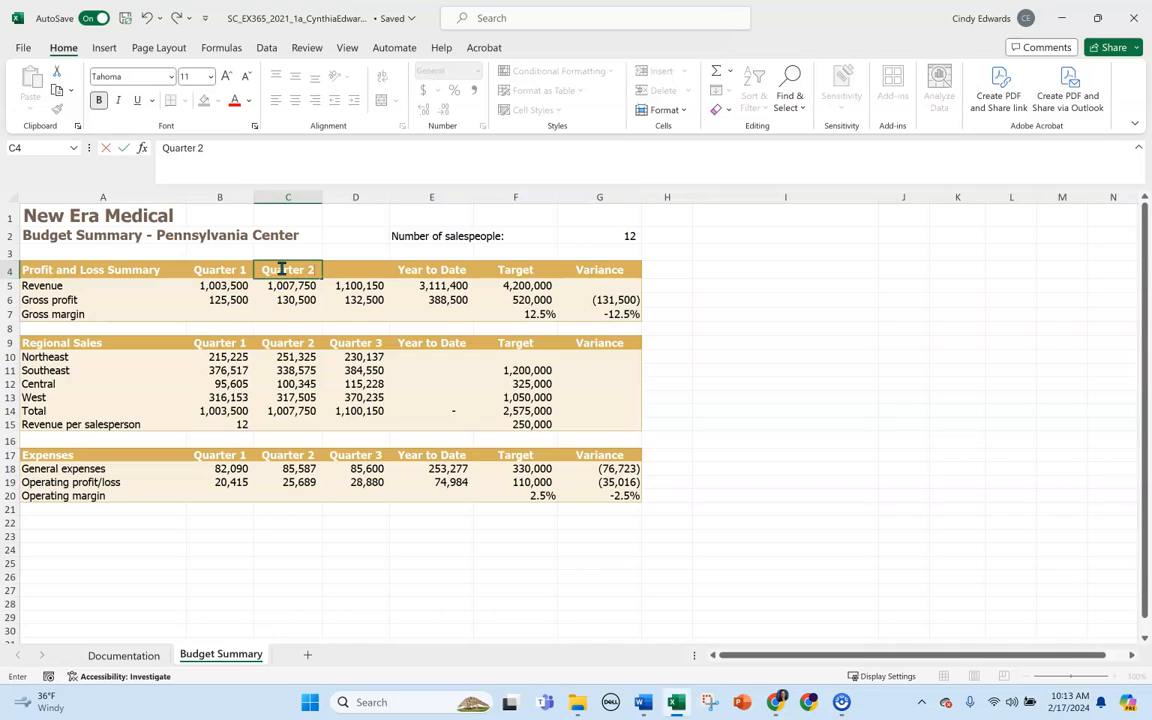
key(Tab)
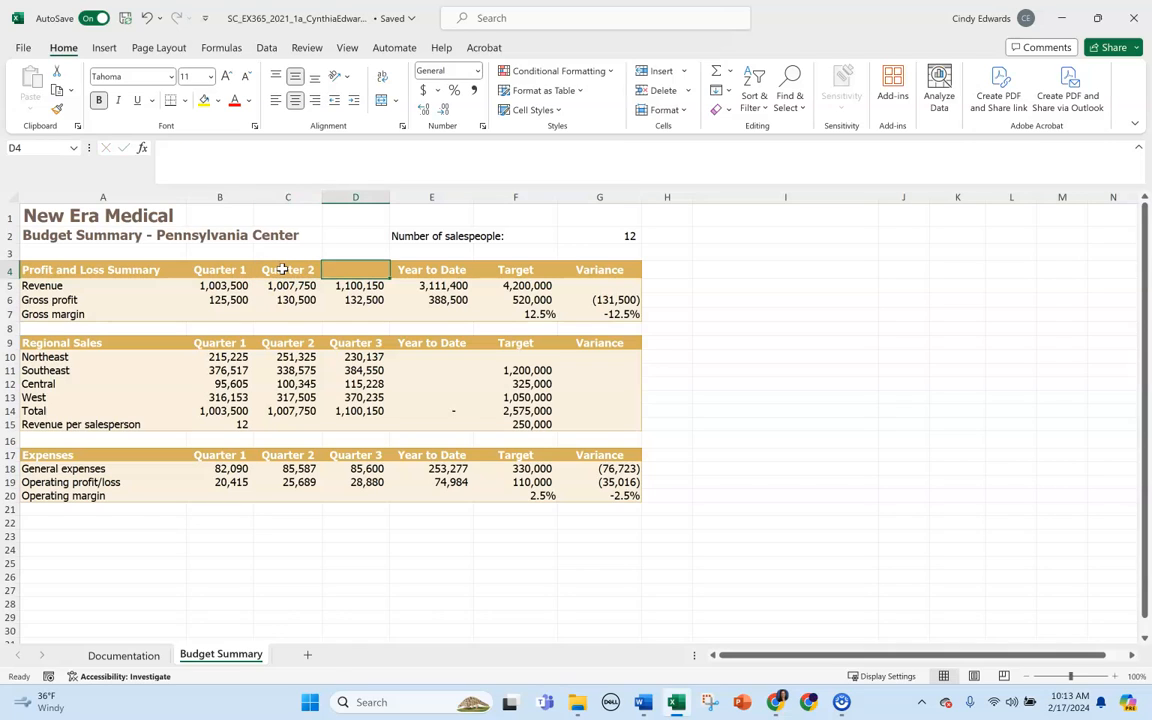
text(Quarter 3)
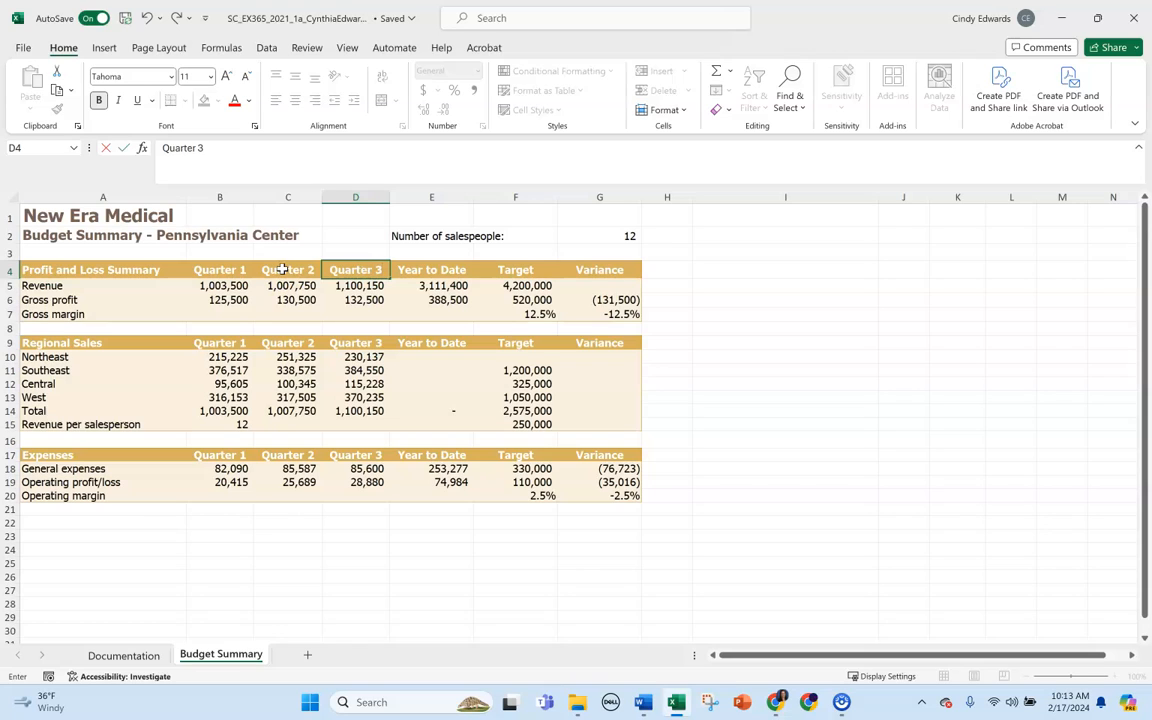
key(Tab)
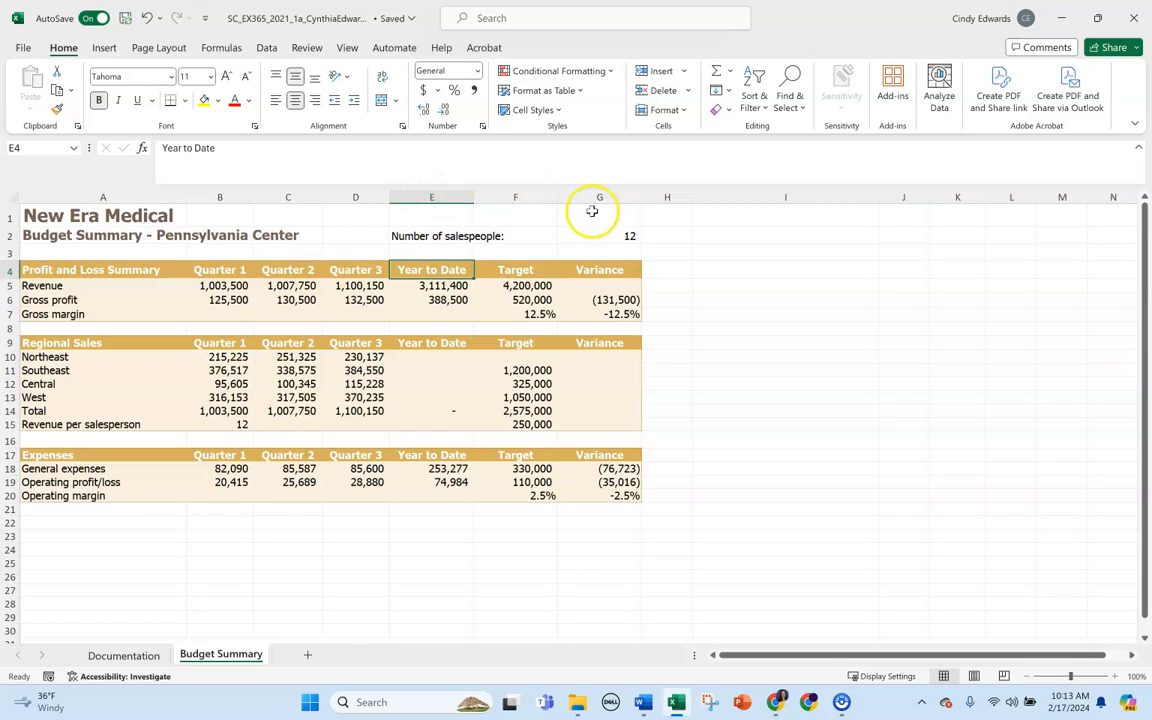
Calculate the revenue variance in cell G5 with the formula =E5-F5, subtracting the target from the year-to-date revenue.
click(593, 287)
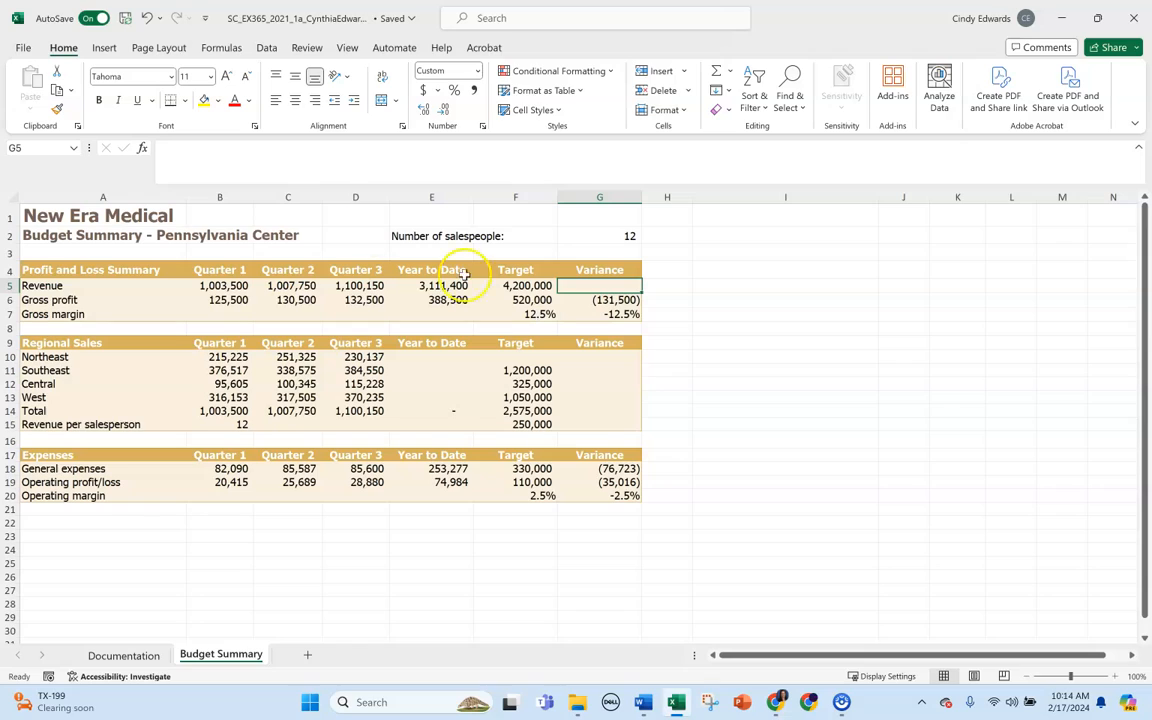
click(268, 150)
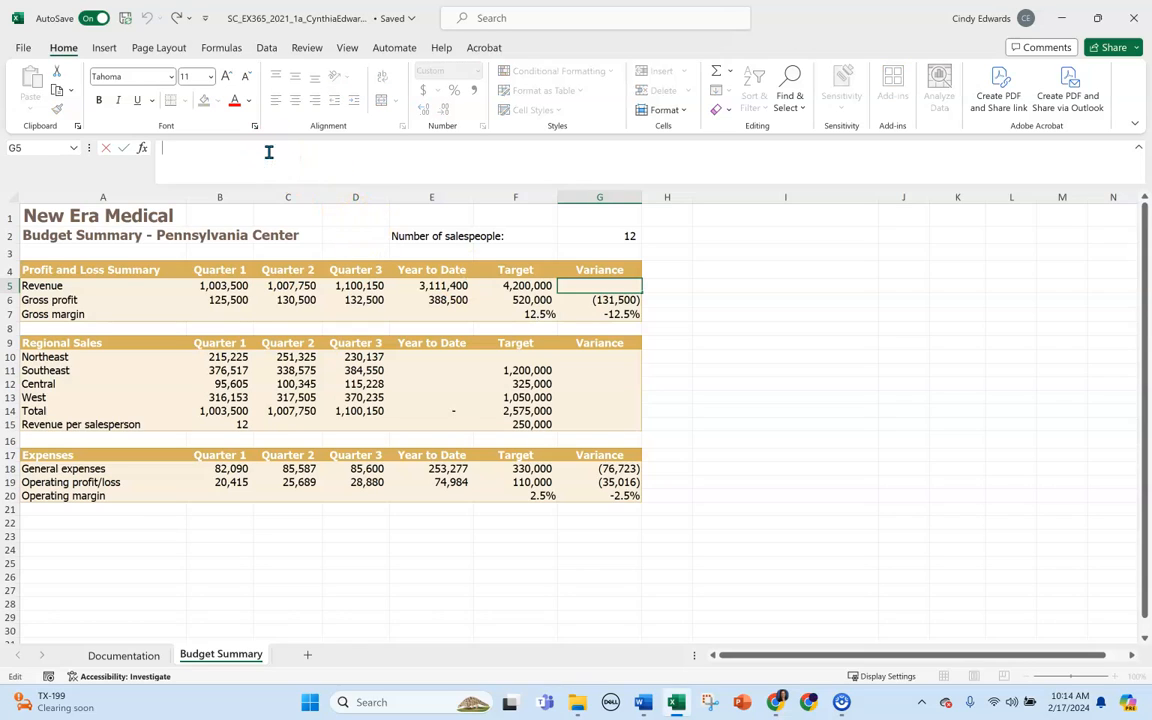
text(=)
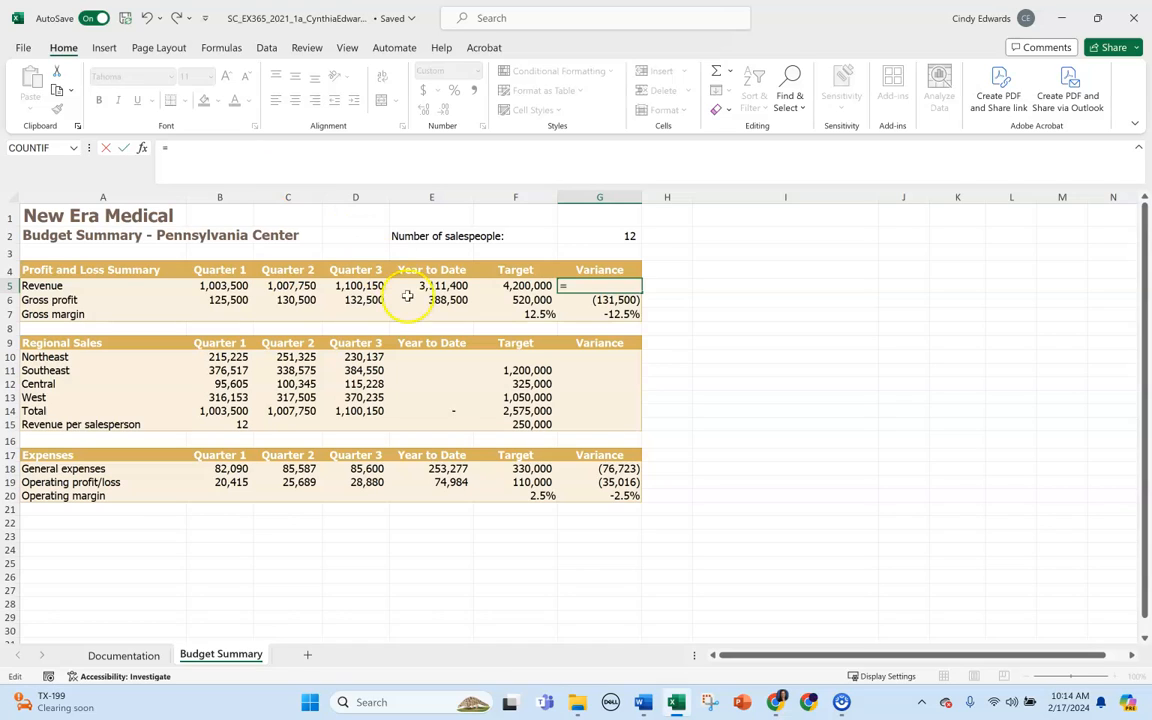
click(437, 287)
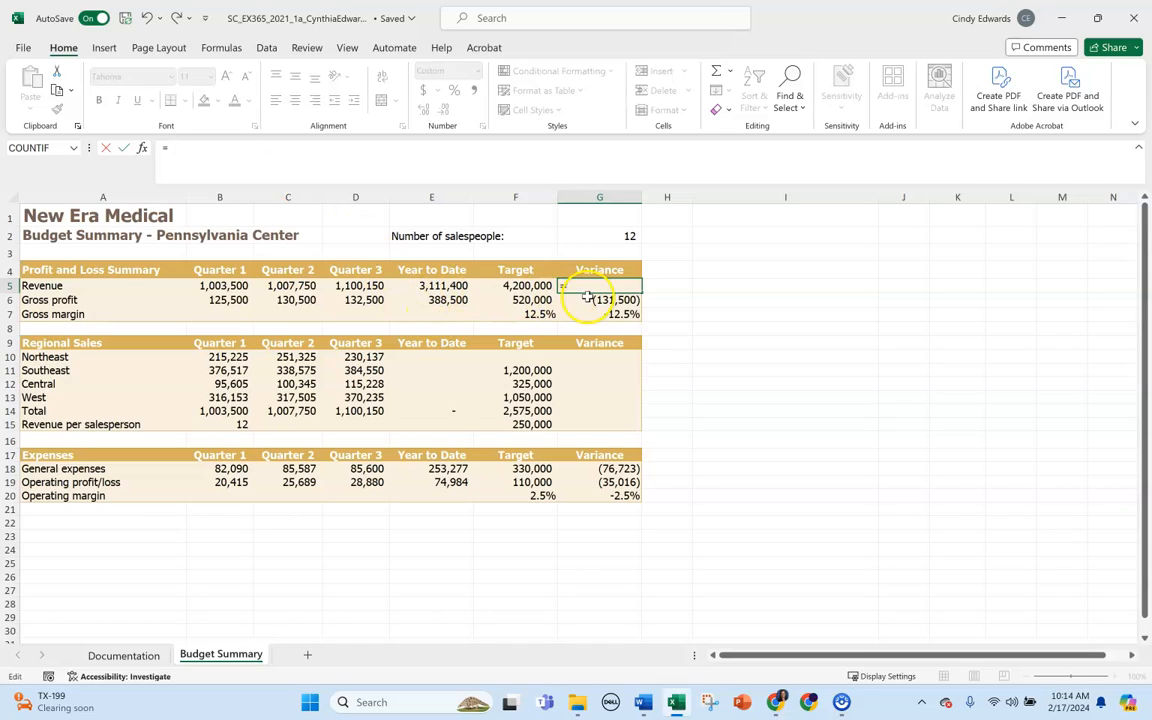
text(e5)
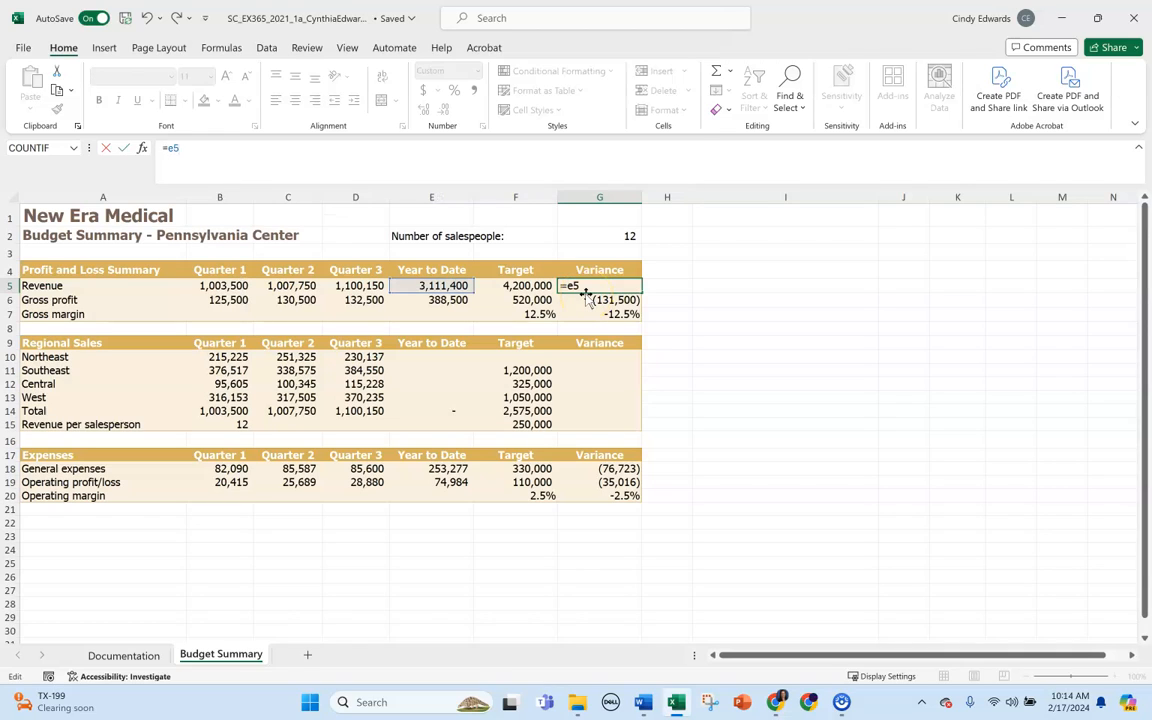
text(-f5)
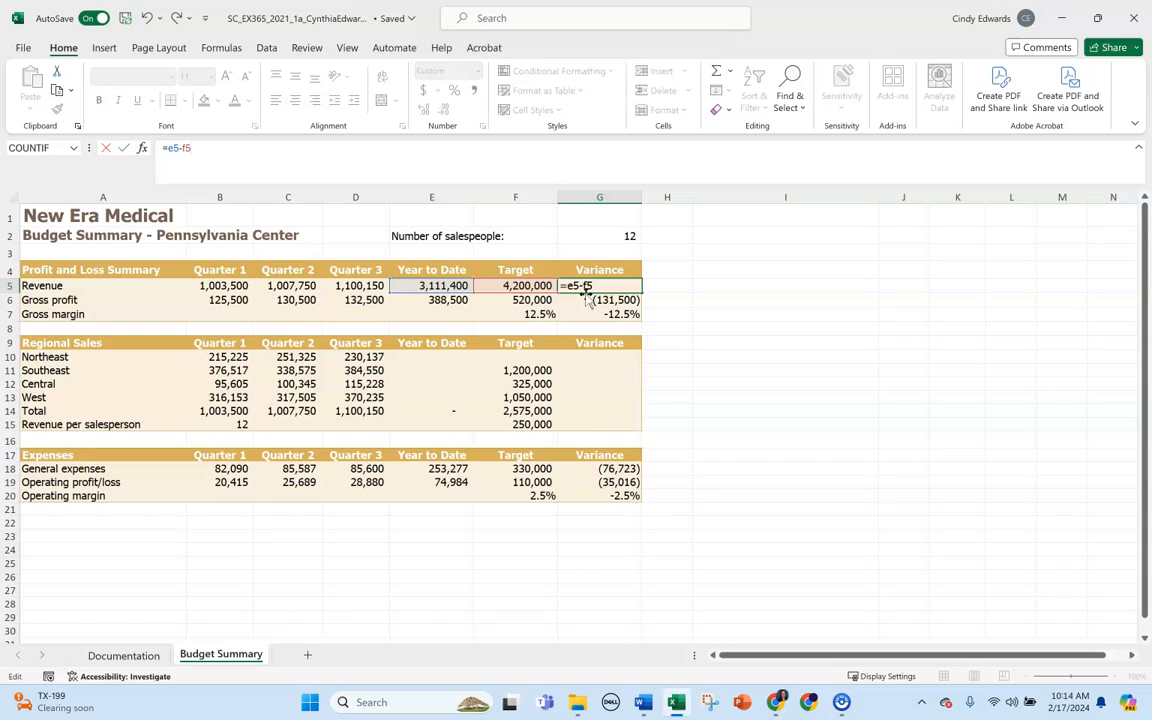
key(Return)
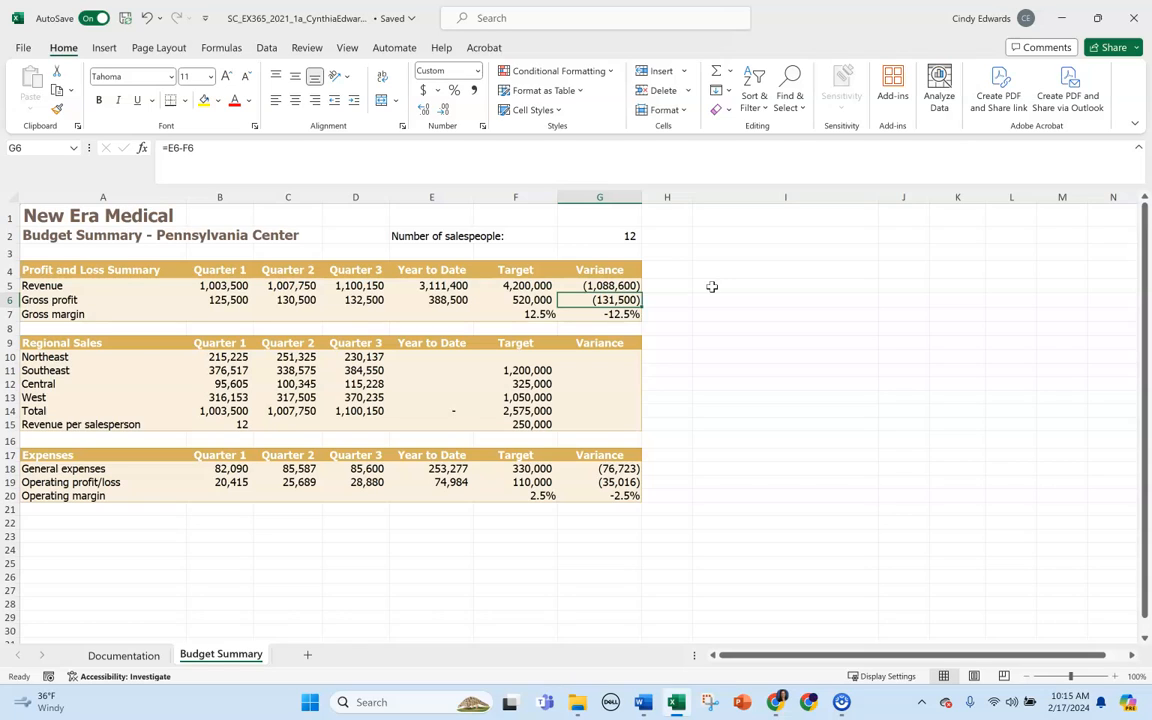
Calculate the Quarter 1 gross margin in cell B7 with the formula =B6/B5, dividing gross profit by revenue.
click(219, 314)
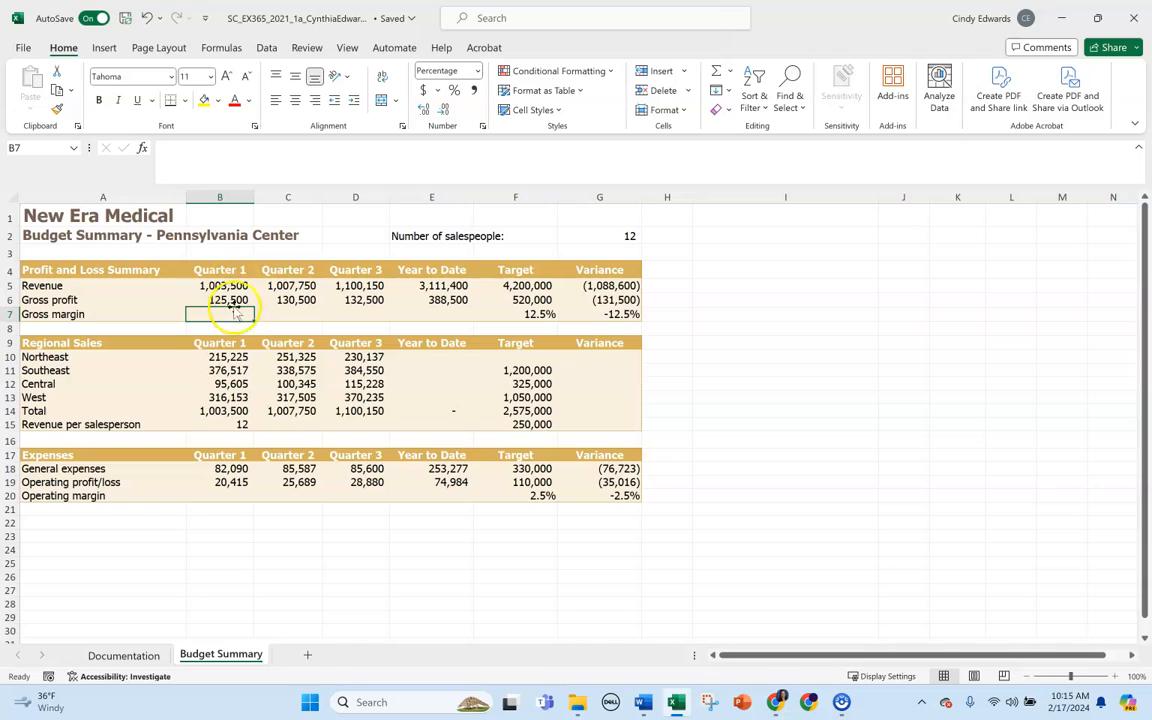
click(196, 154)
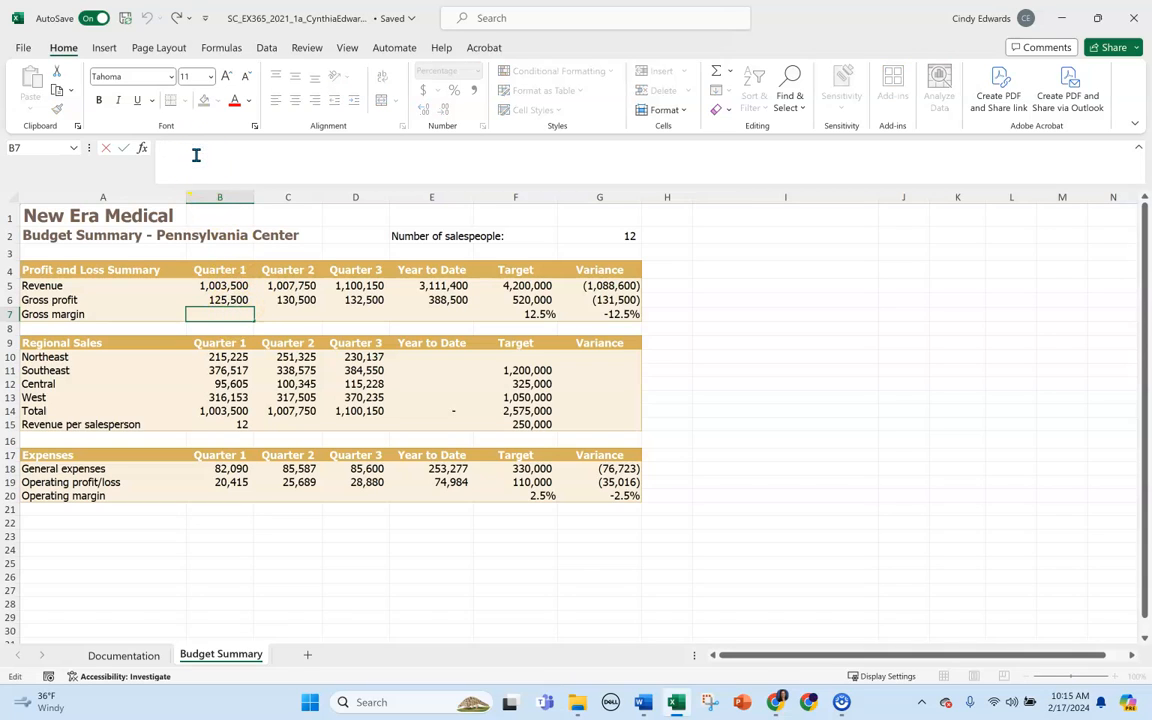
text(=)
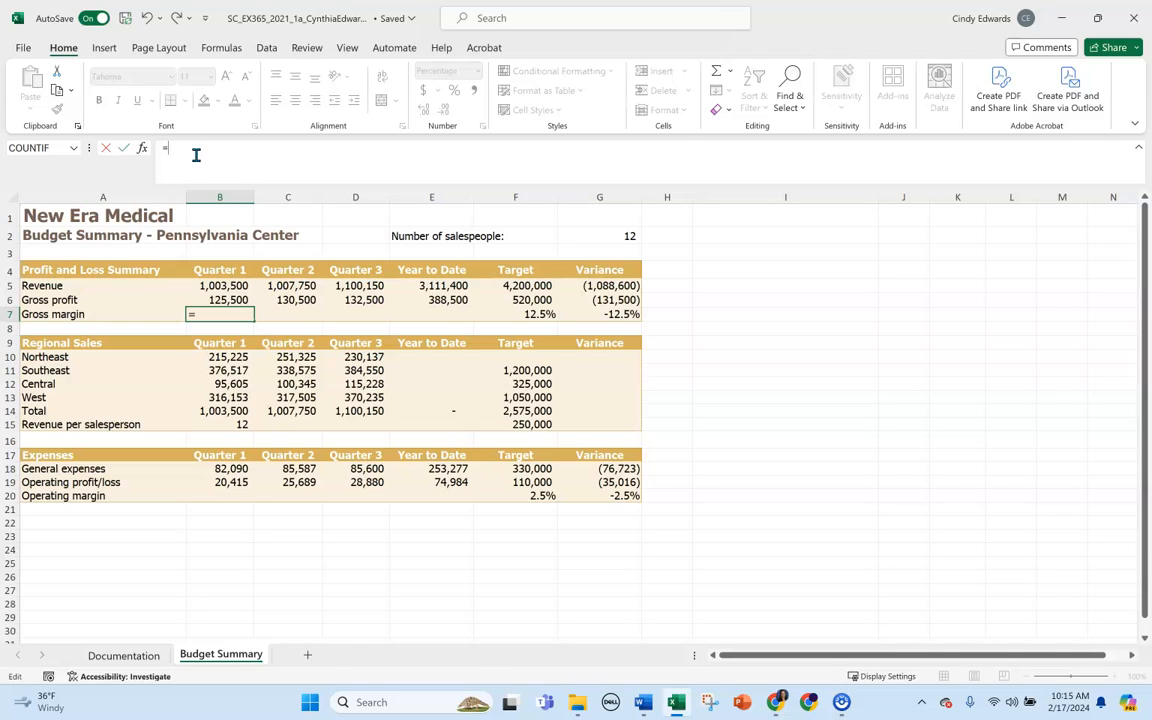
text(b6)
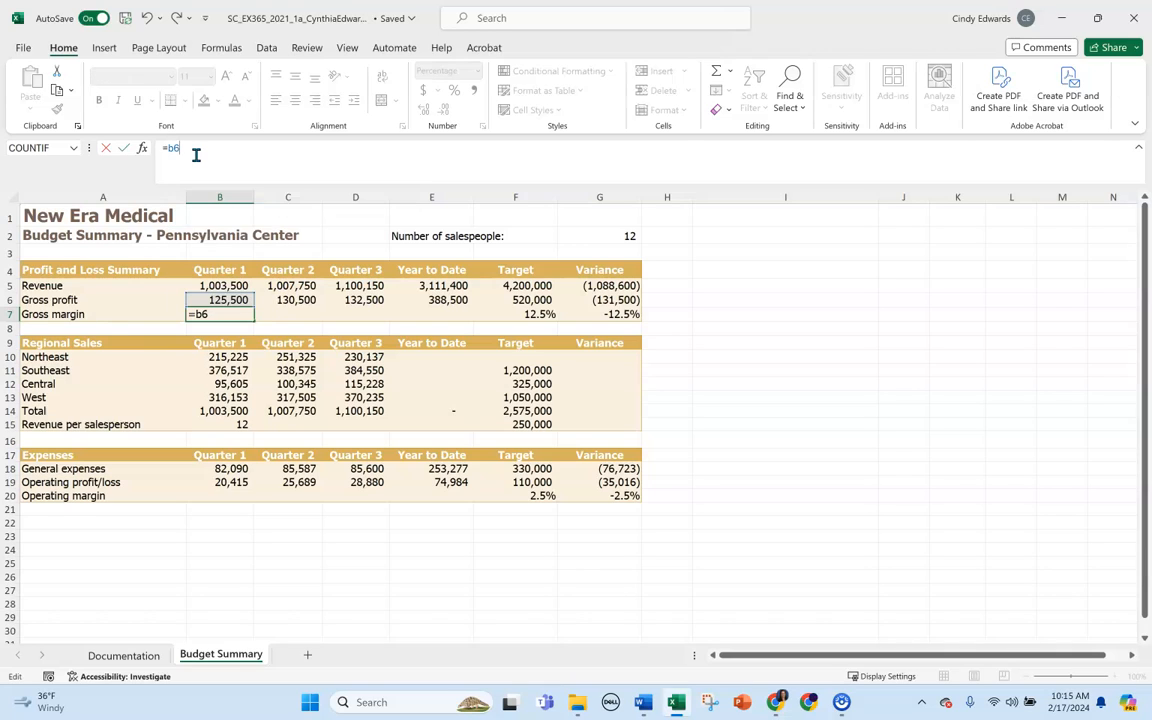
text(/b5)
key(Return)
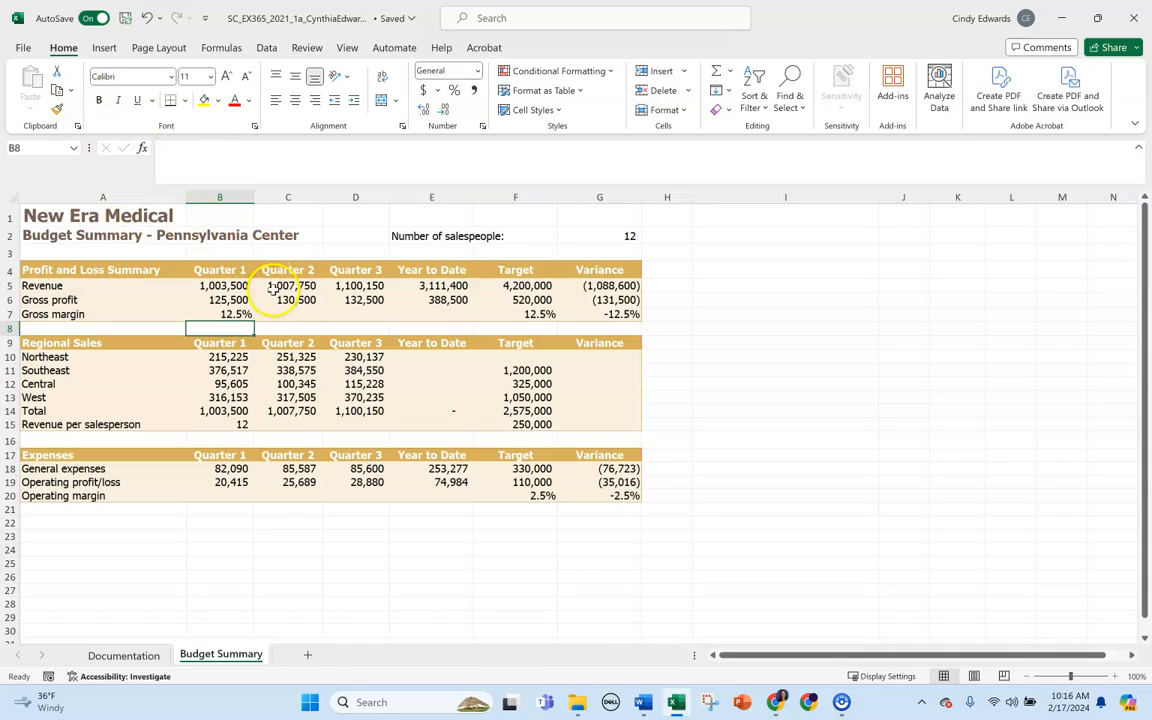
Fill the gross margin formula from cell B7 across to C7:E7 and check the cell references in each copy.
click(300, 315)
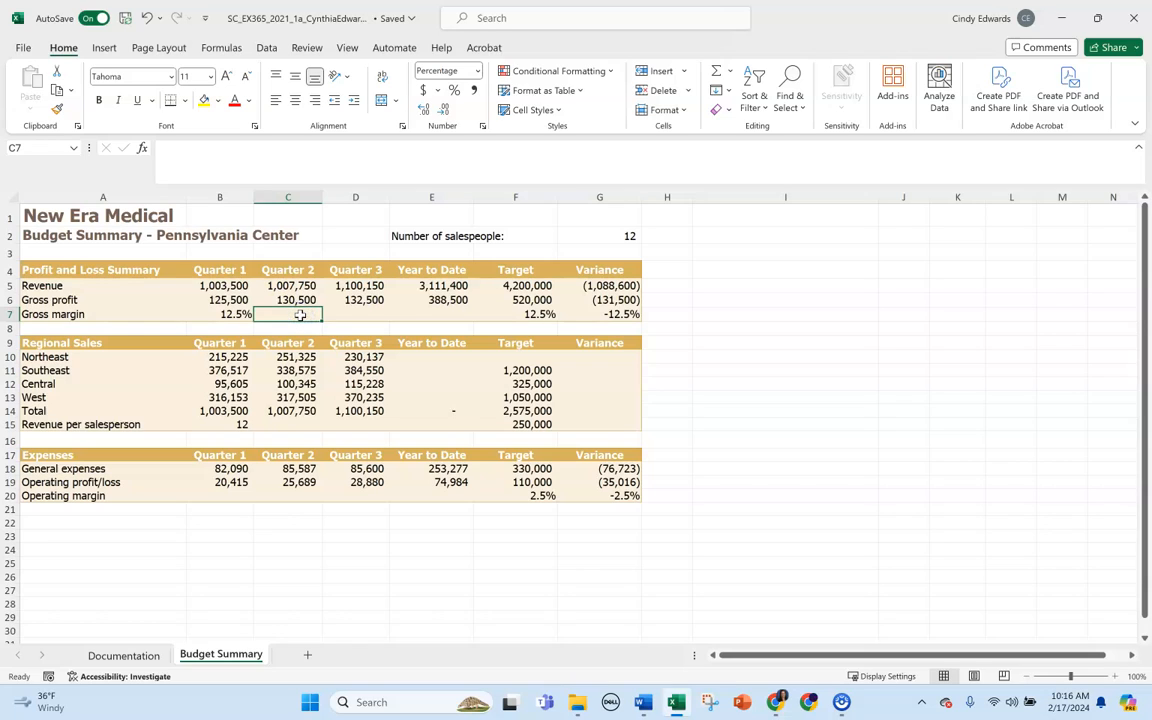
click(478, 315)
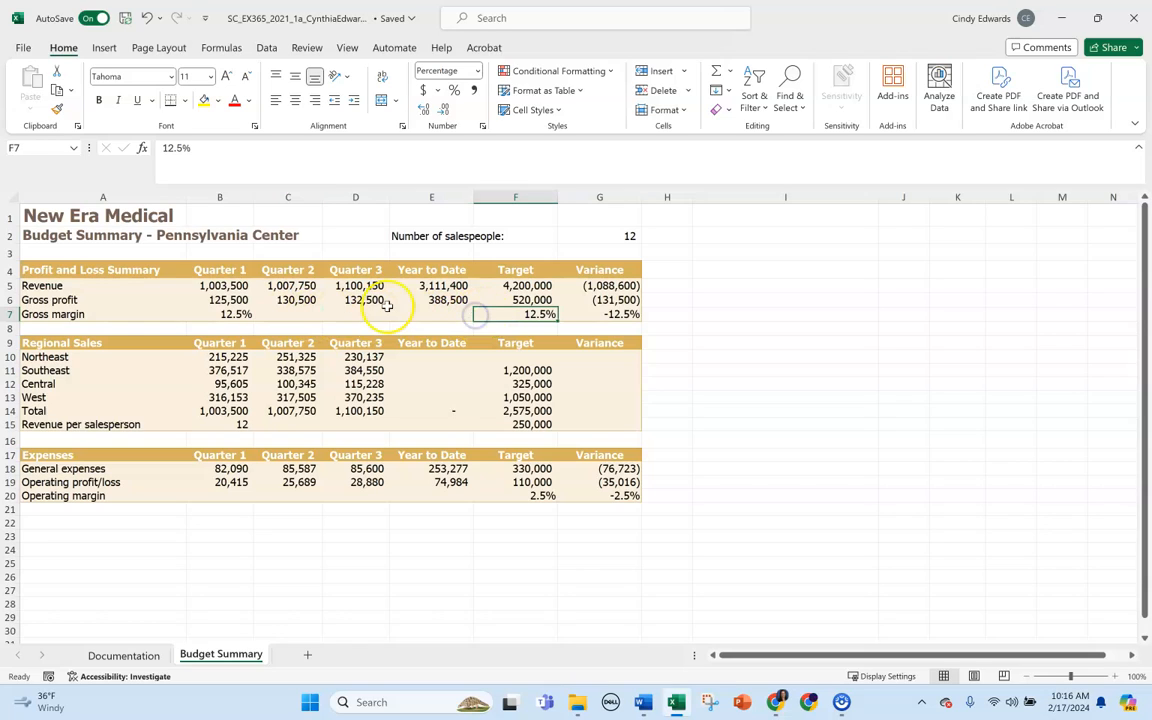
click(298, 313)
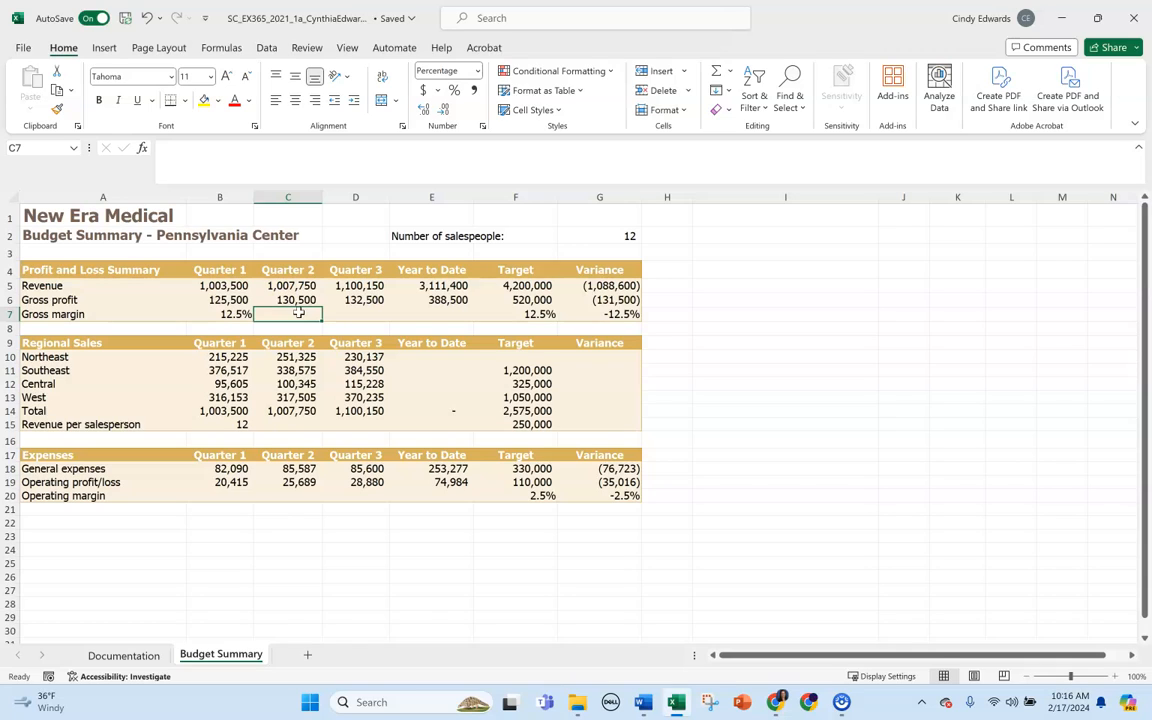
click(232, 314)
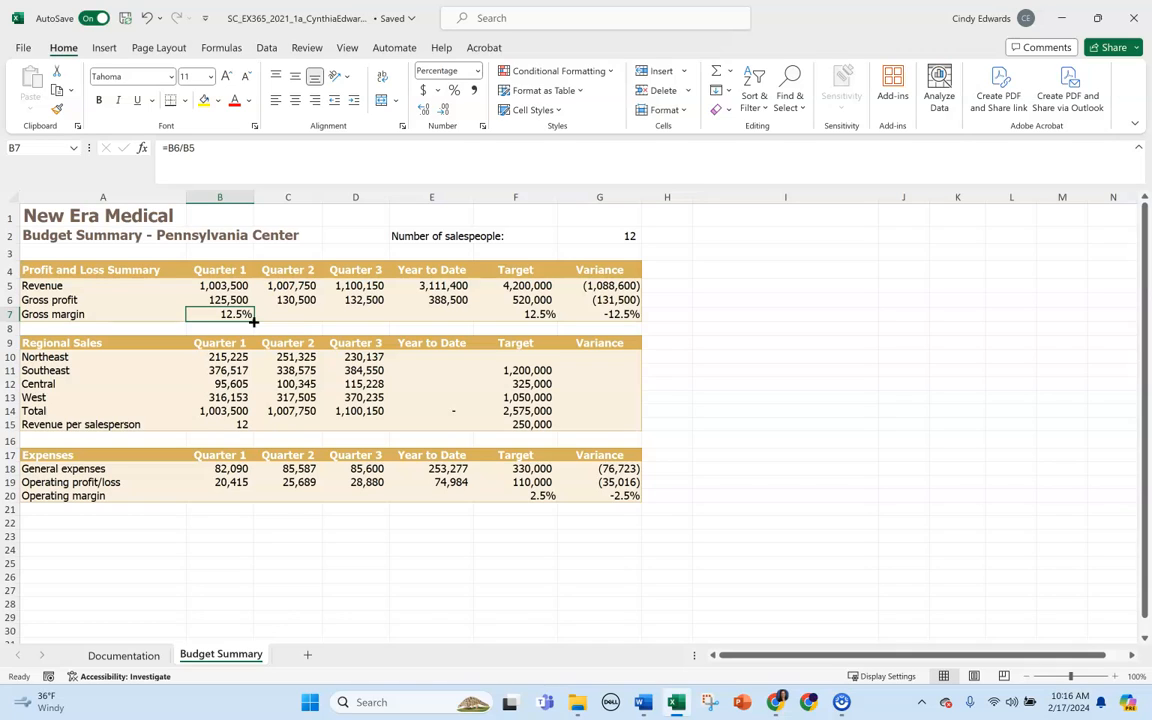
drag(253, 320, 452, 316)
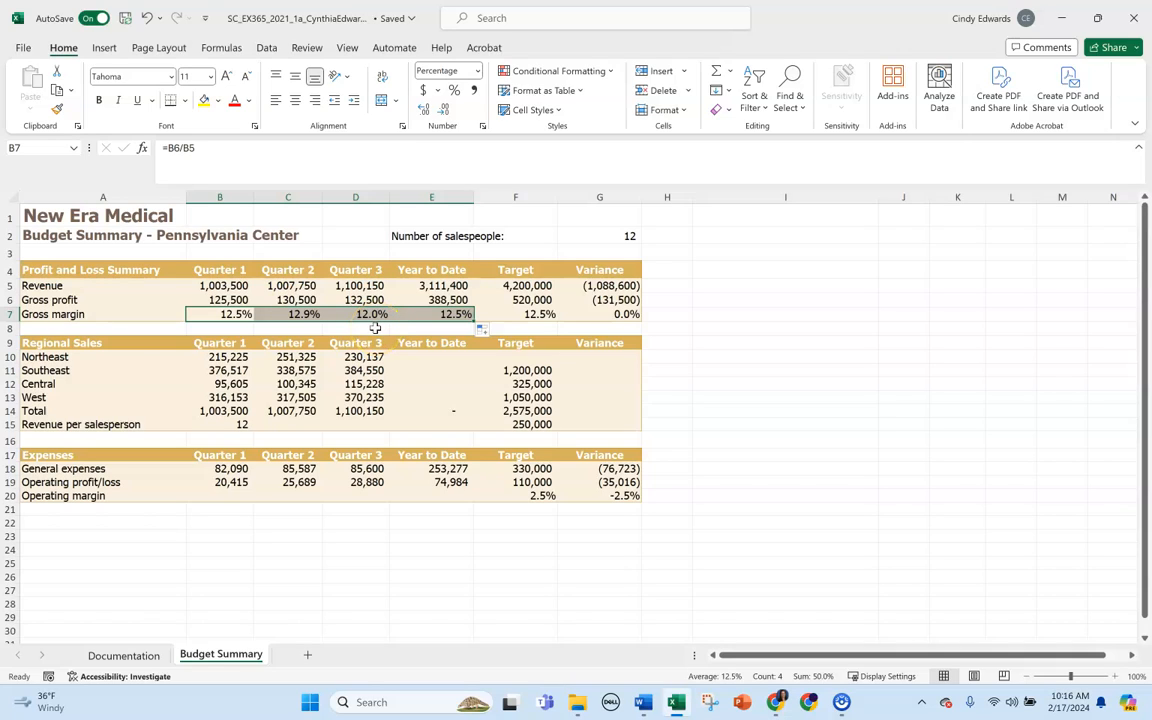
click(200, 314)
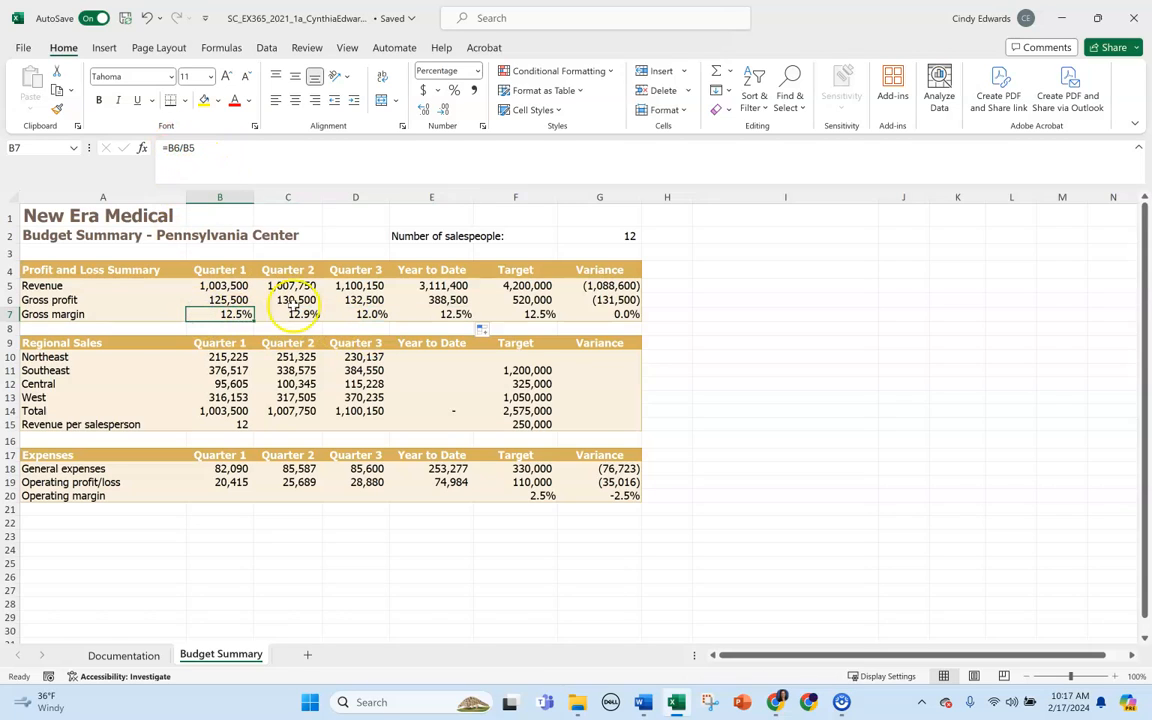
click(306, 315)
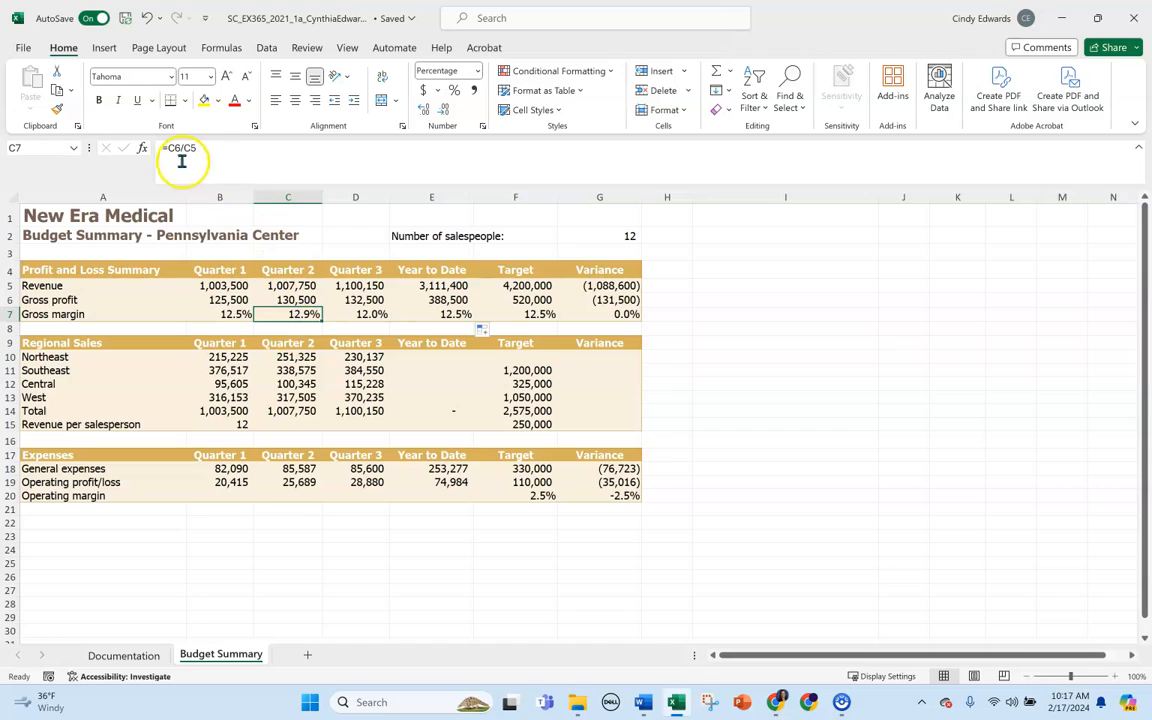
click(362, 314)
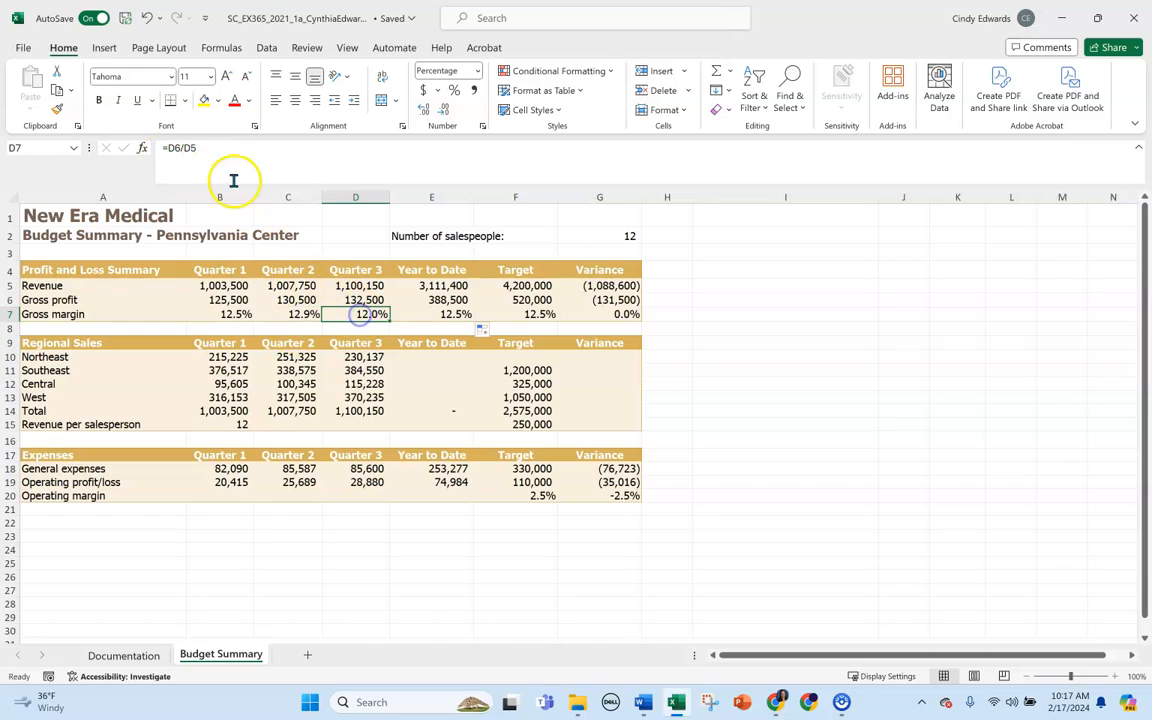
click(420, 314)
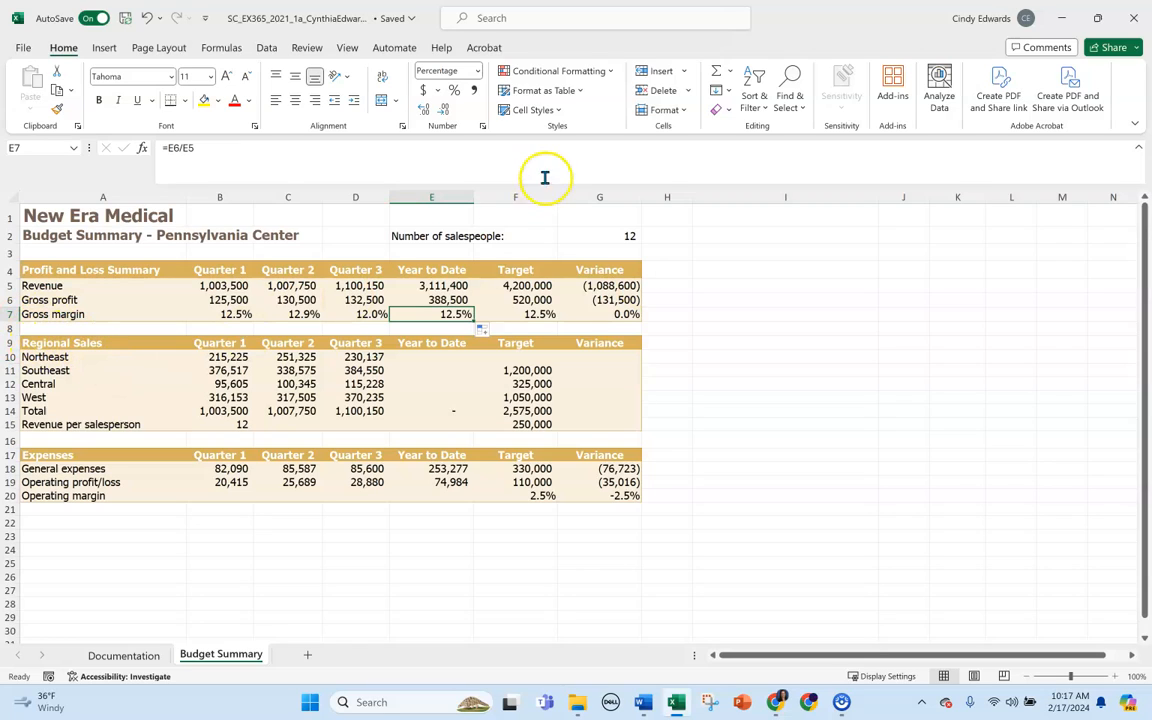
Total the Northeast year-to-date sales in cell E10 with =SUM(B10:D10) and fill the formula down to E11:E13.
click(426, 355)
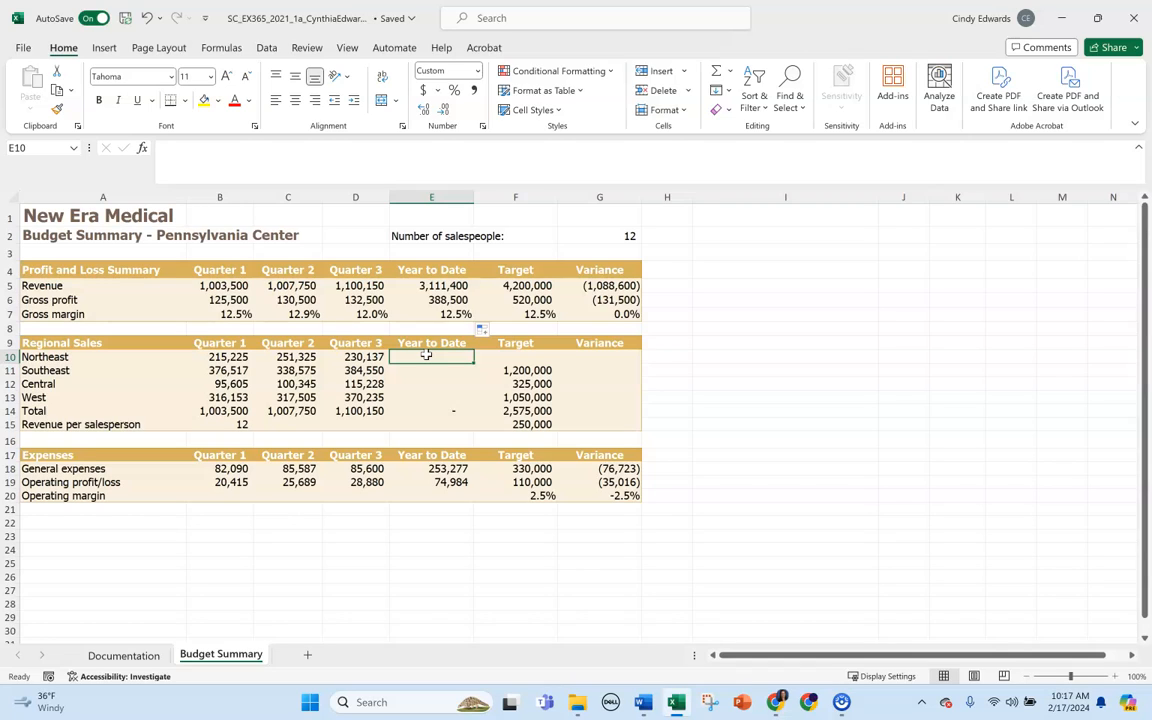
text(=sum)
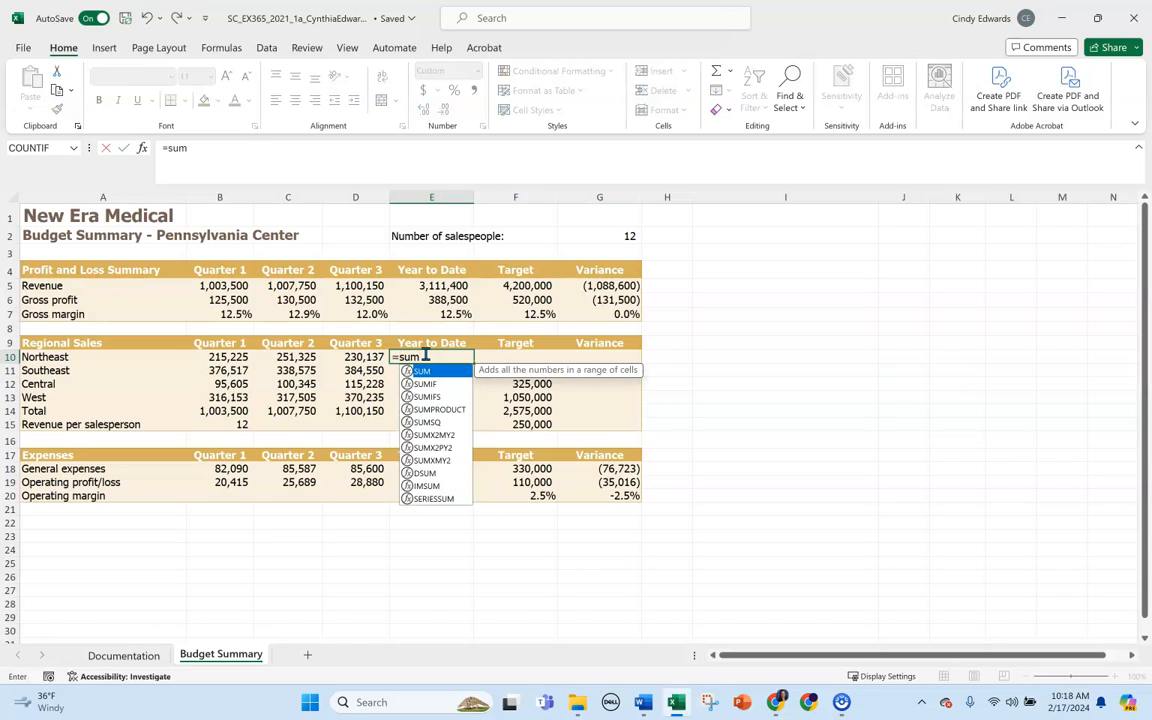
text(()
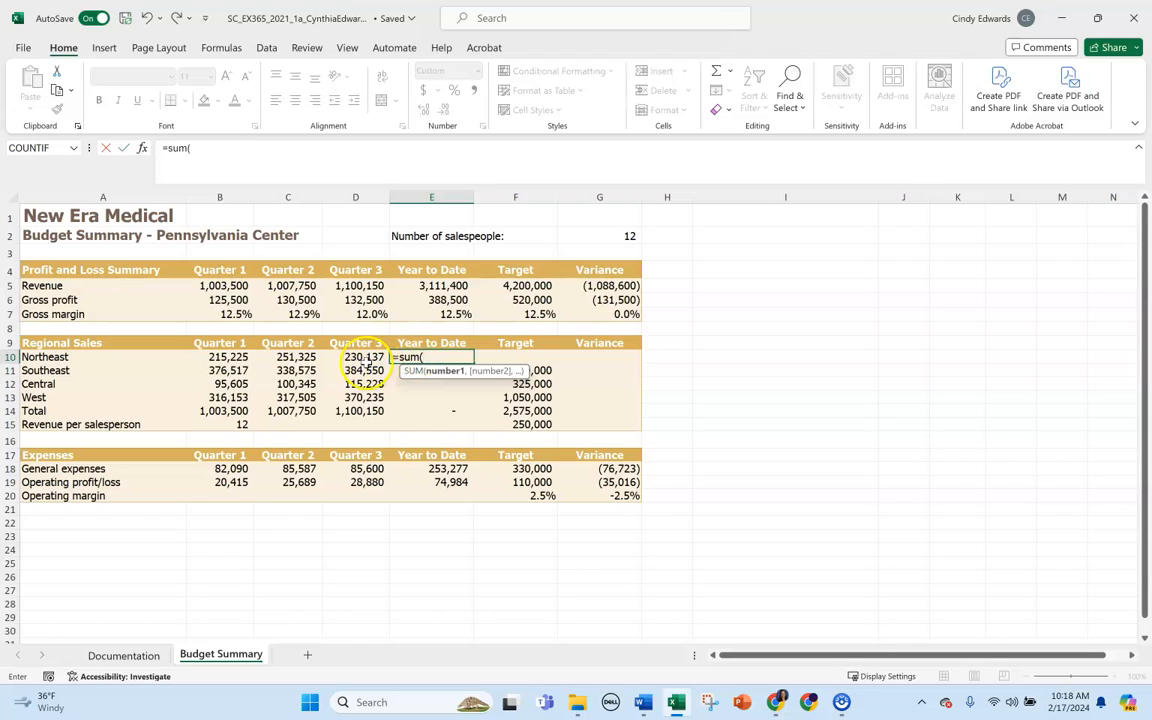
drag(224, 357, 360, 359)
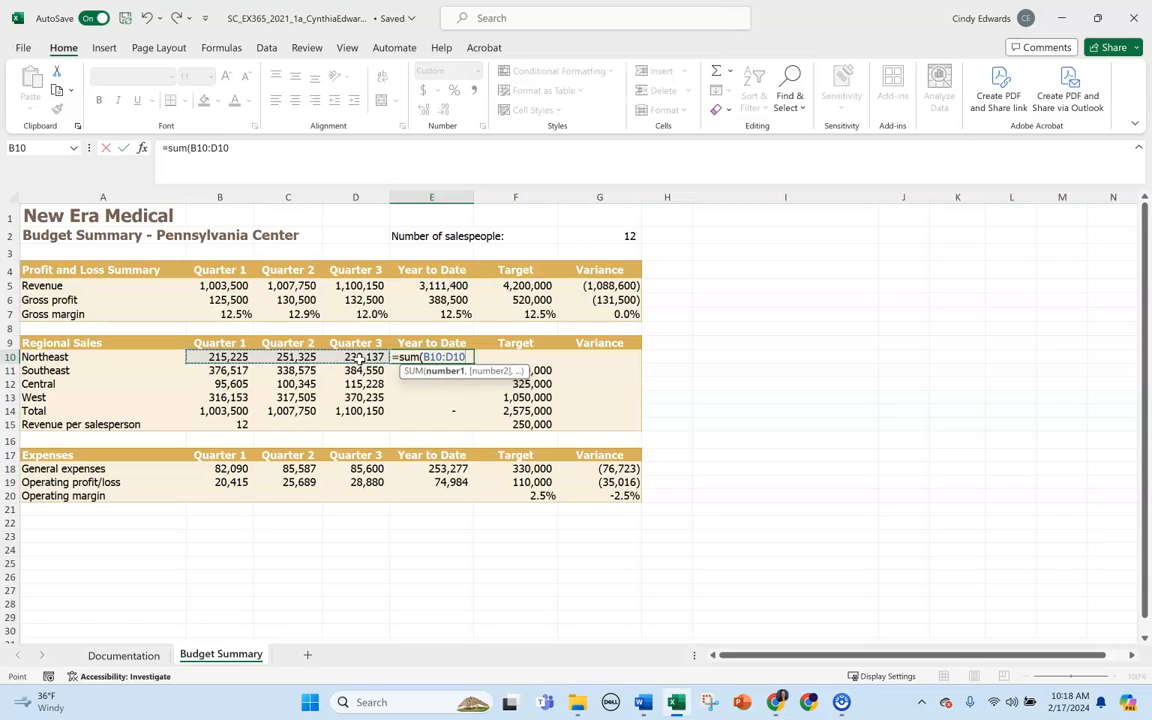
text())
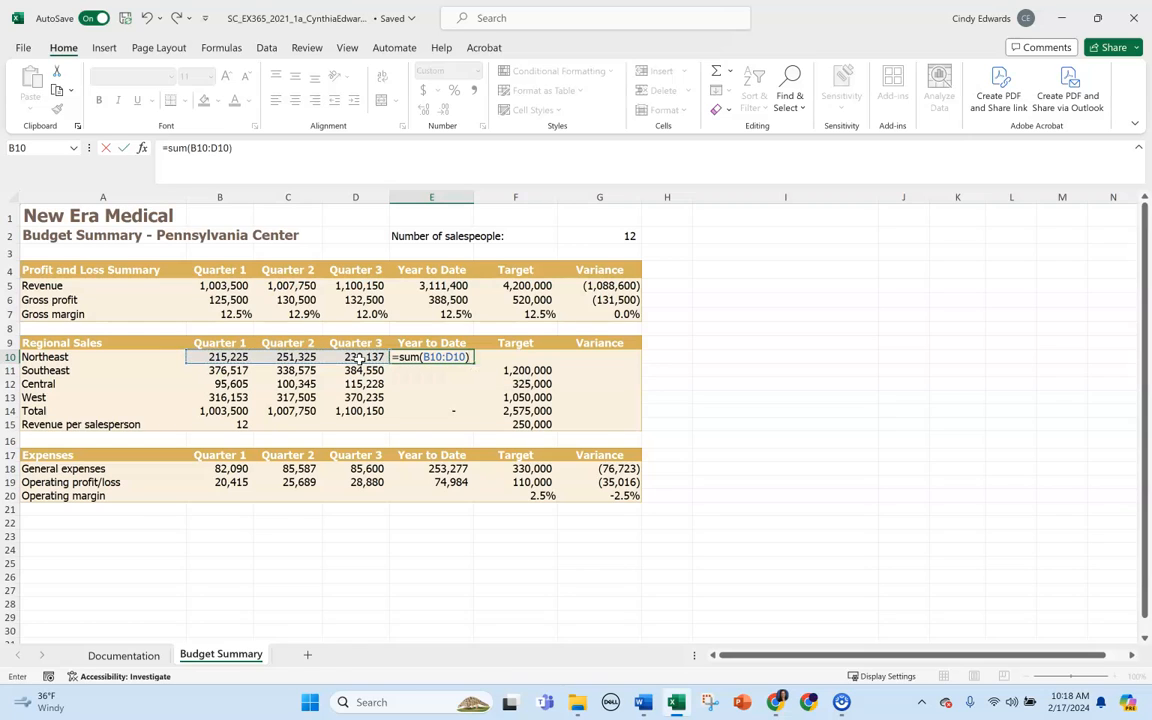
key(Return)
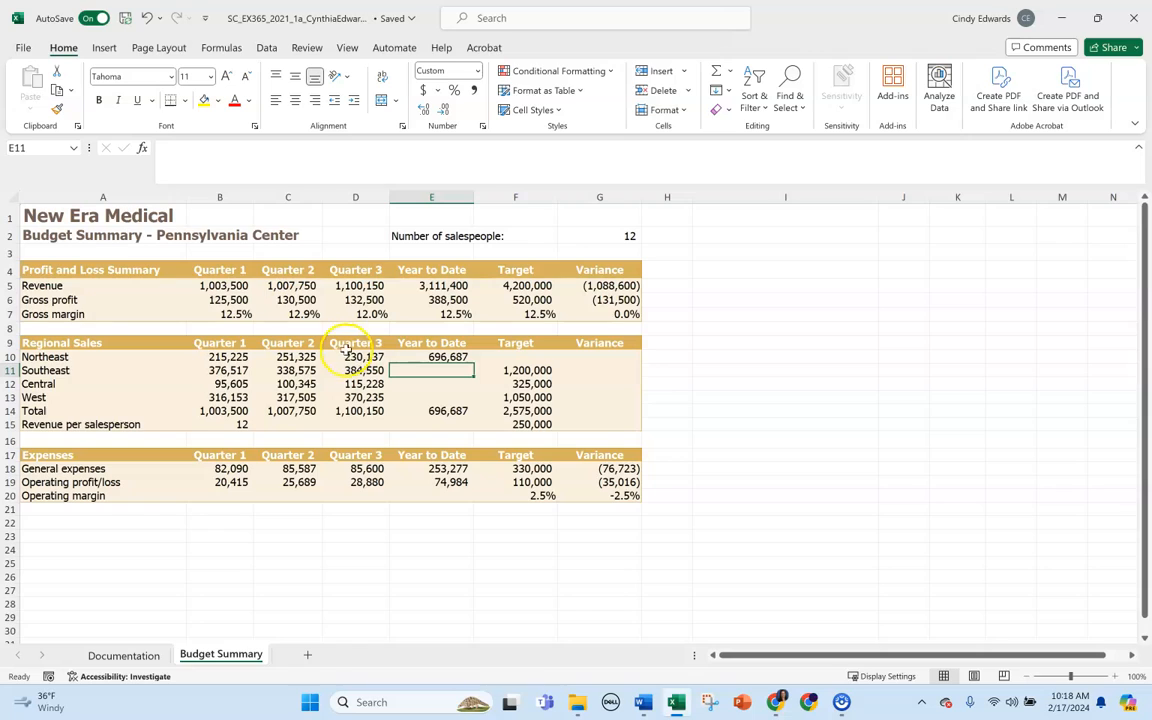
click(459, 357)
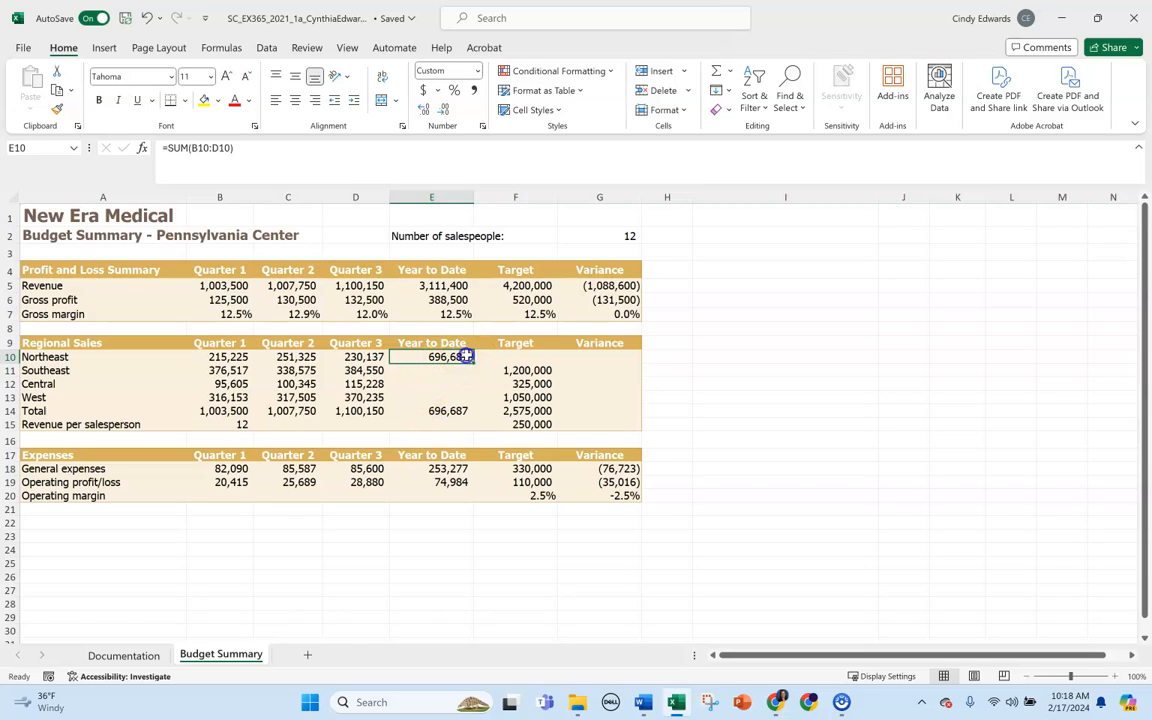
drag(470, 362, 470, 402)
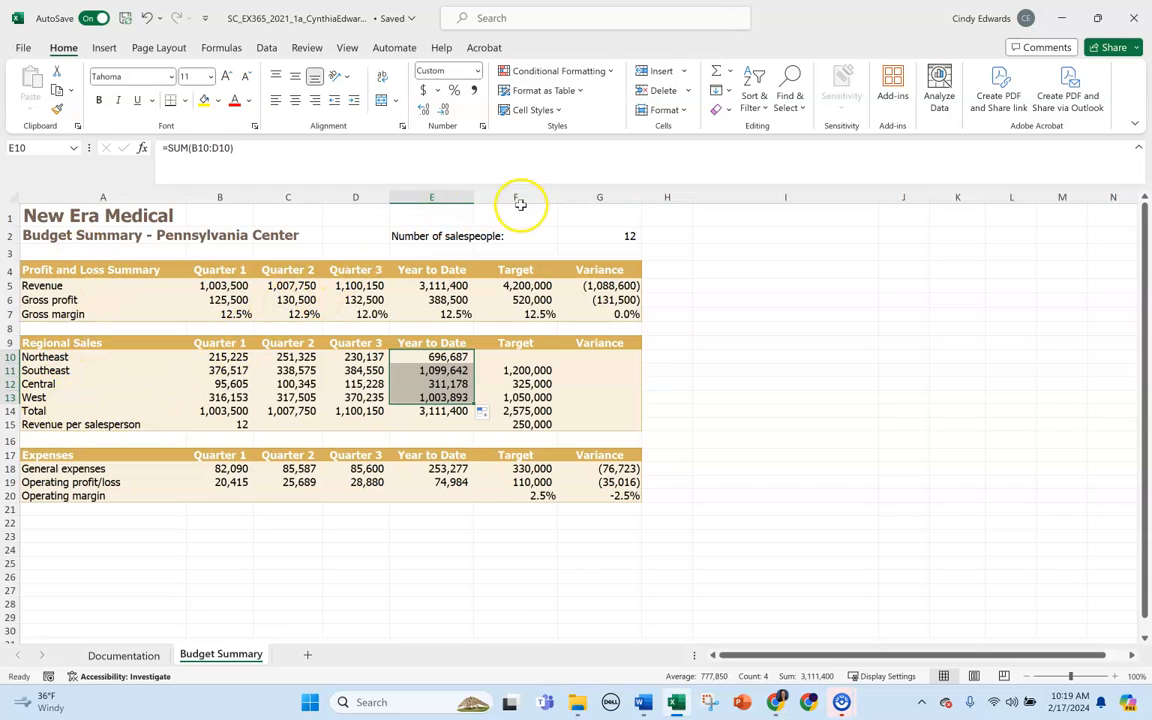
Enter 925000 as the Northeast sales target in cell F10.
click(531, 359)
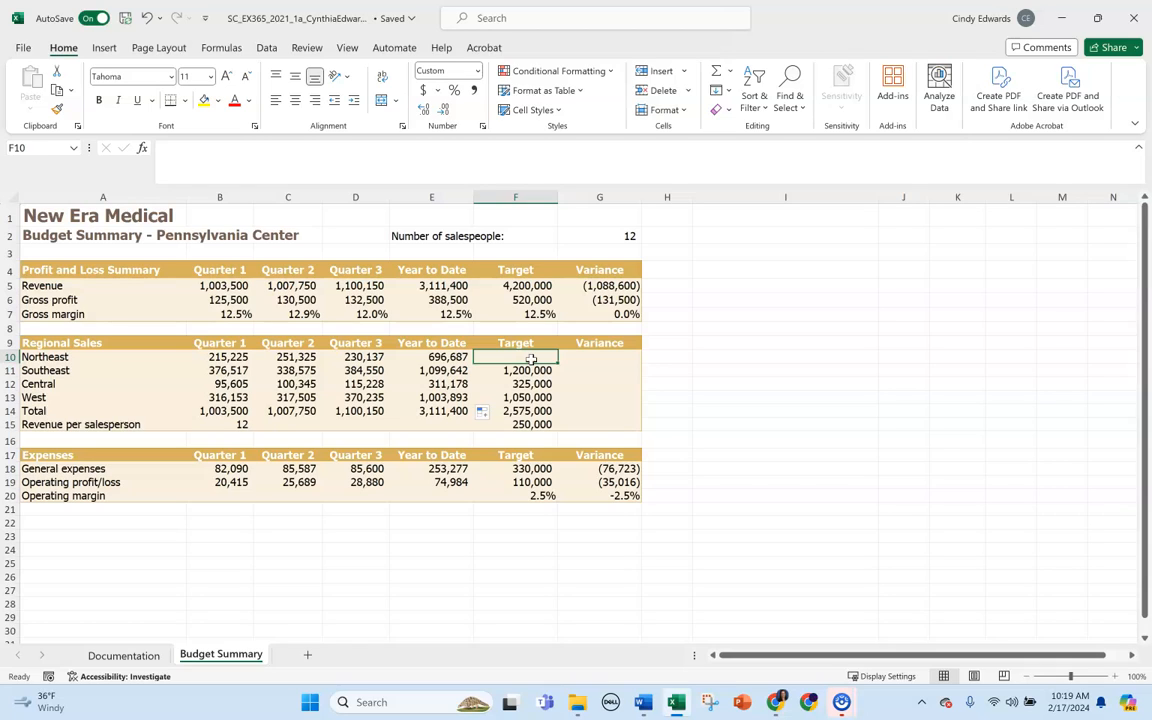
text(925000)
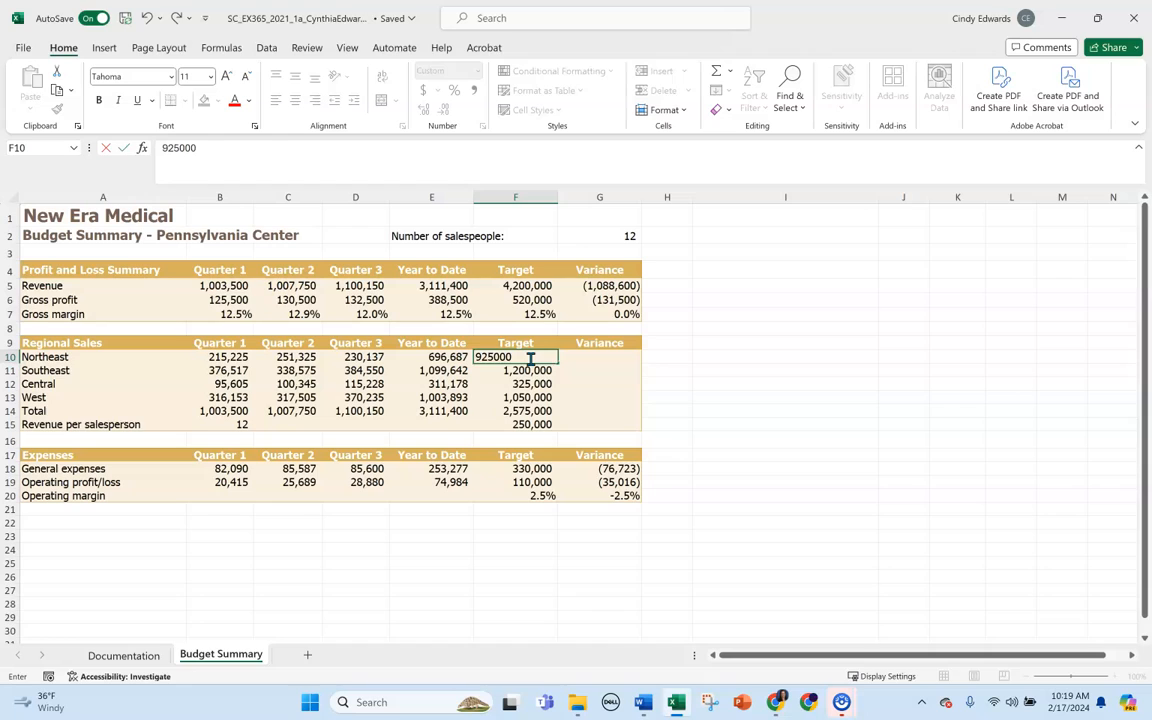
key(Return)
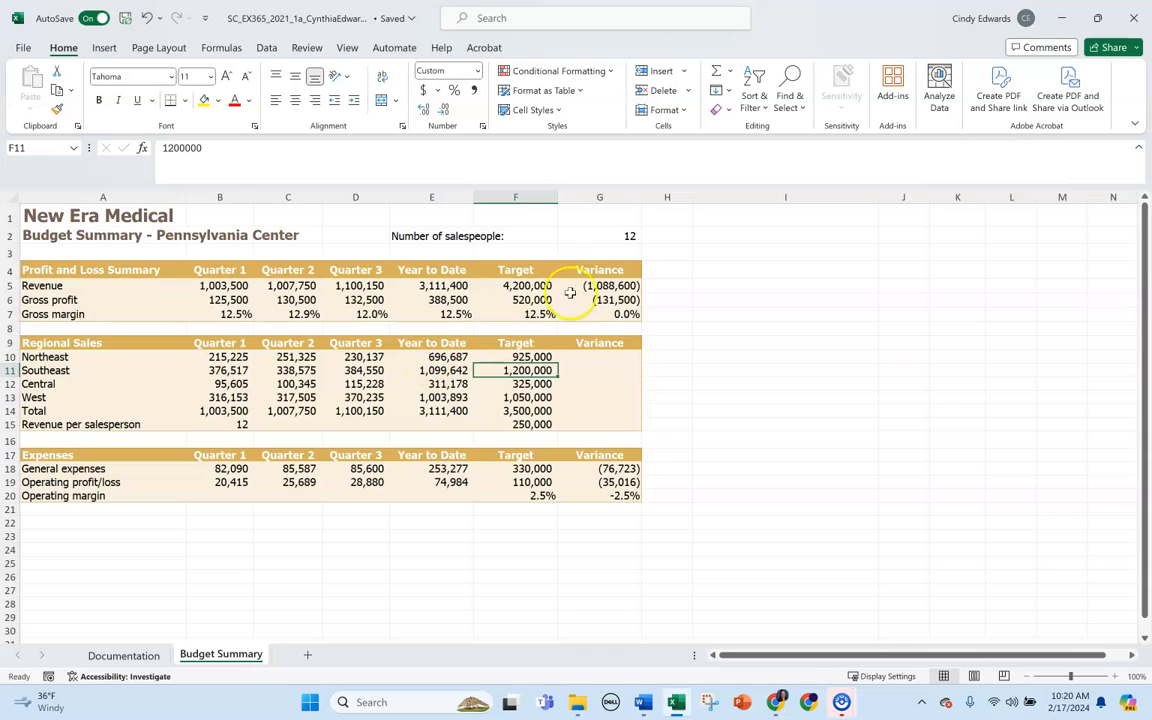
Calculate the Northeast sales variance in cell G10 with the formula =E10-F10.
click(606, 359)
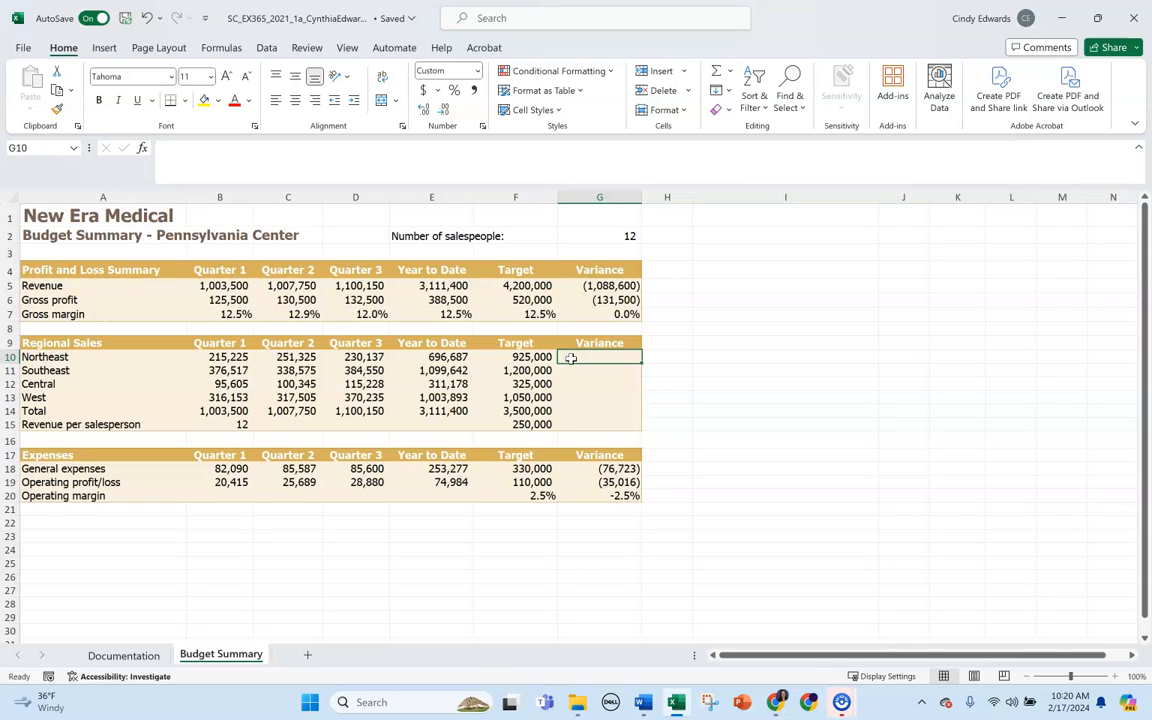
text(=)
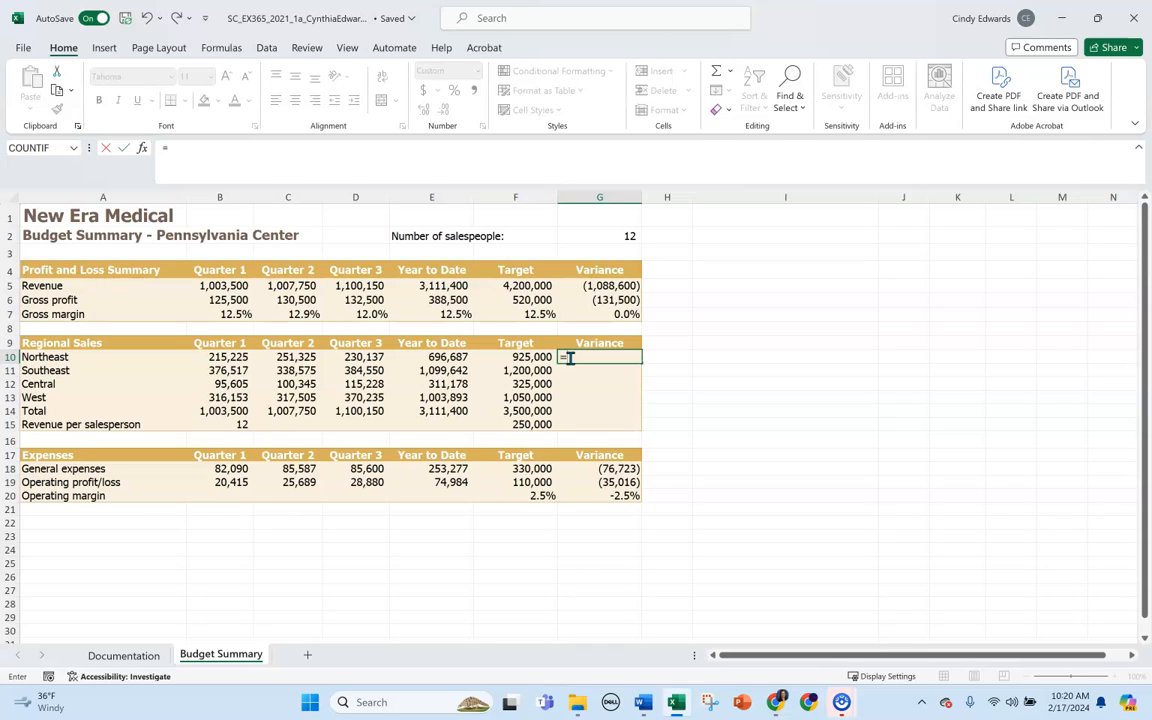
text(e10-f10)
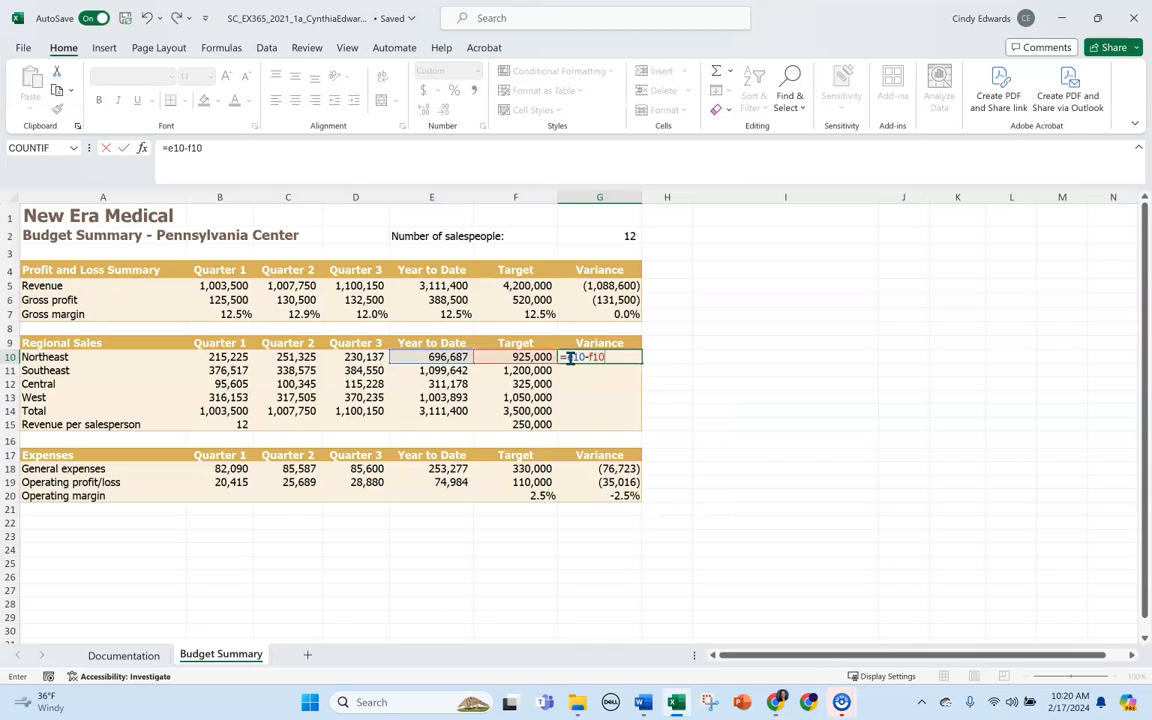
key(Return)
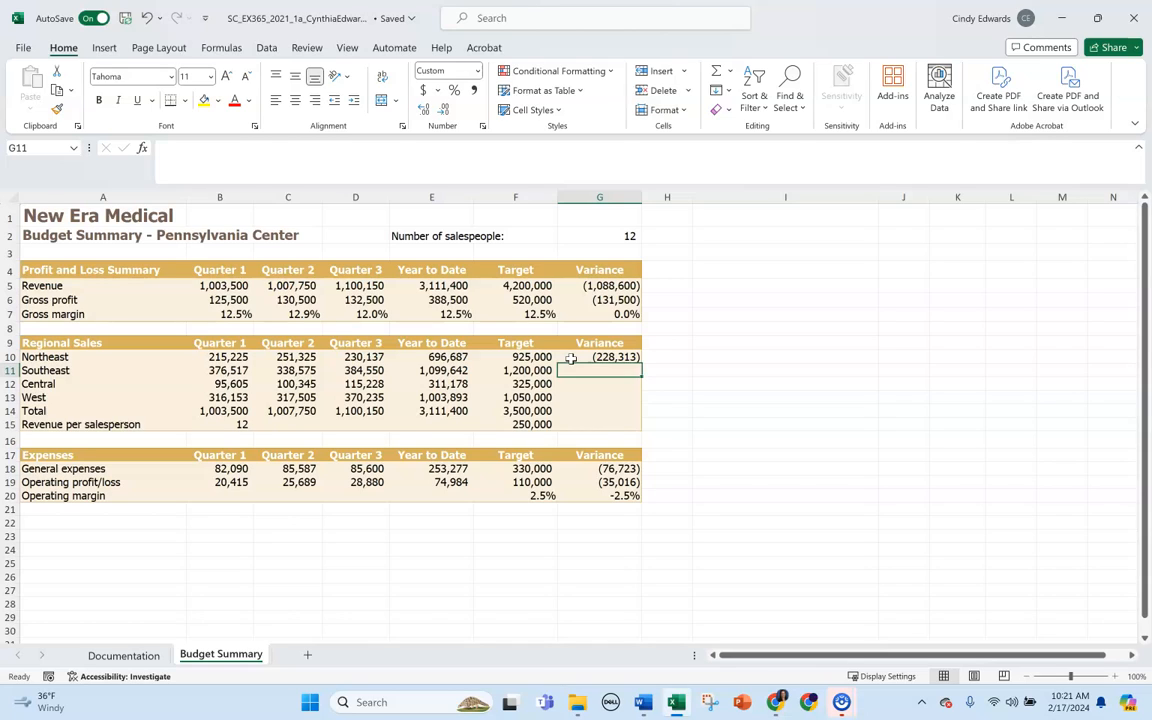
Copy the variance formula from cell G10 to G11:G14 for the remaining regions and the total, clearing the copy selection.
click(574, 358)
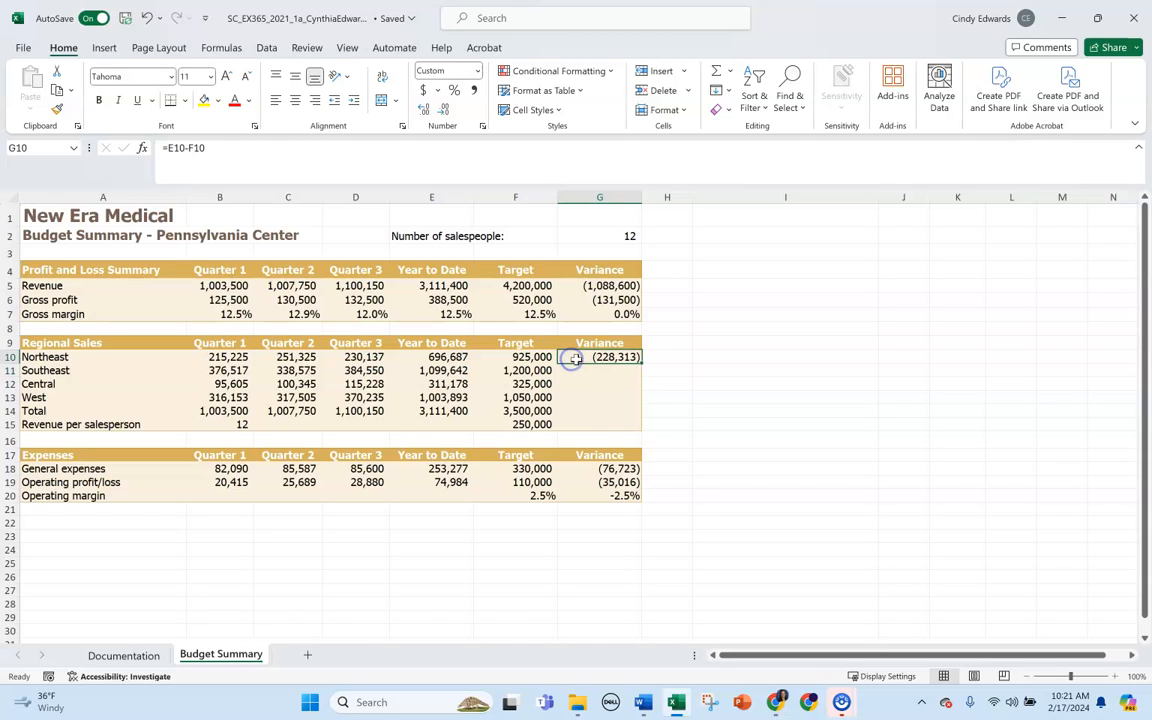
key(ctrl+c)
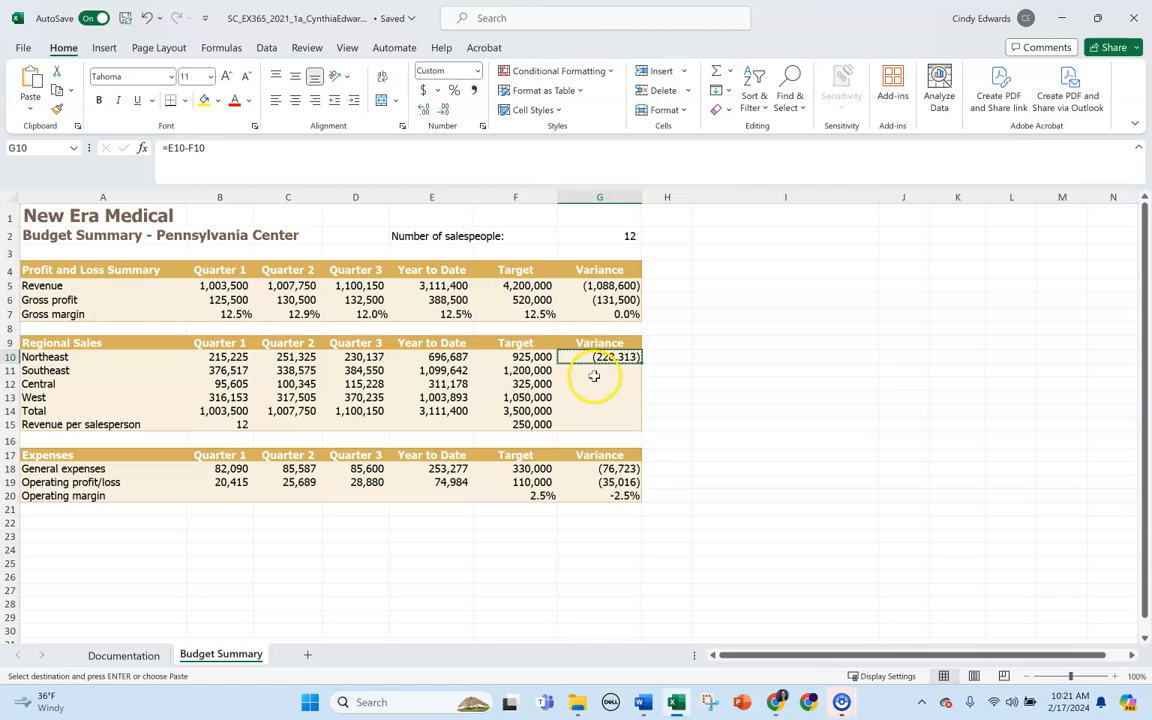
click(593, 370)
drag(593, 370, 593, 411)
key(ctrl+v)
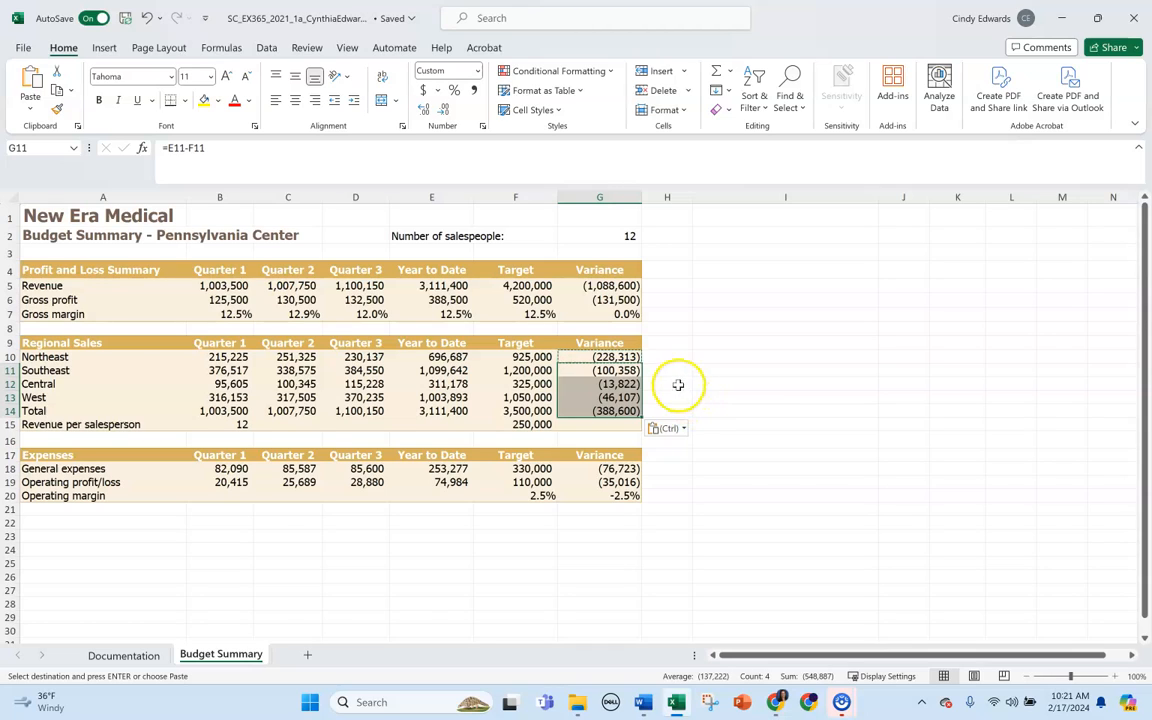
click(678, 383)
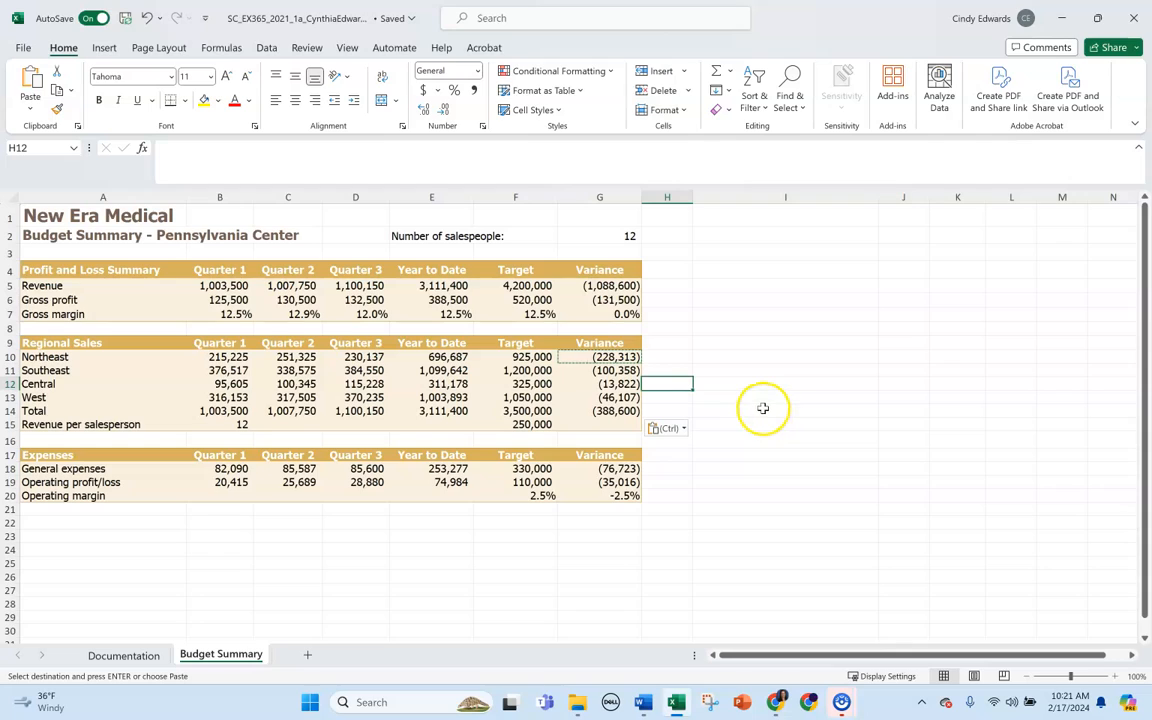
key(Escape)
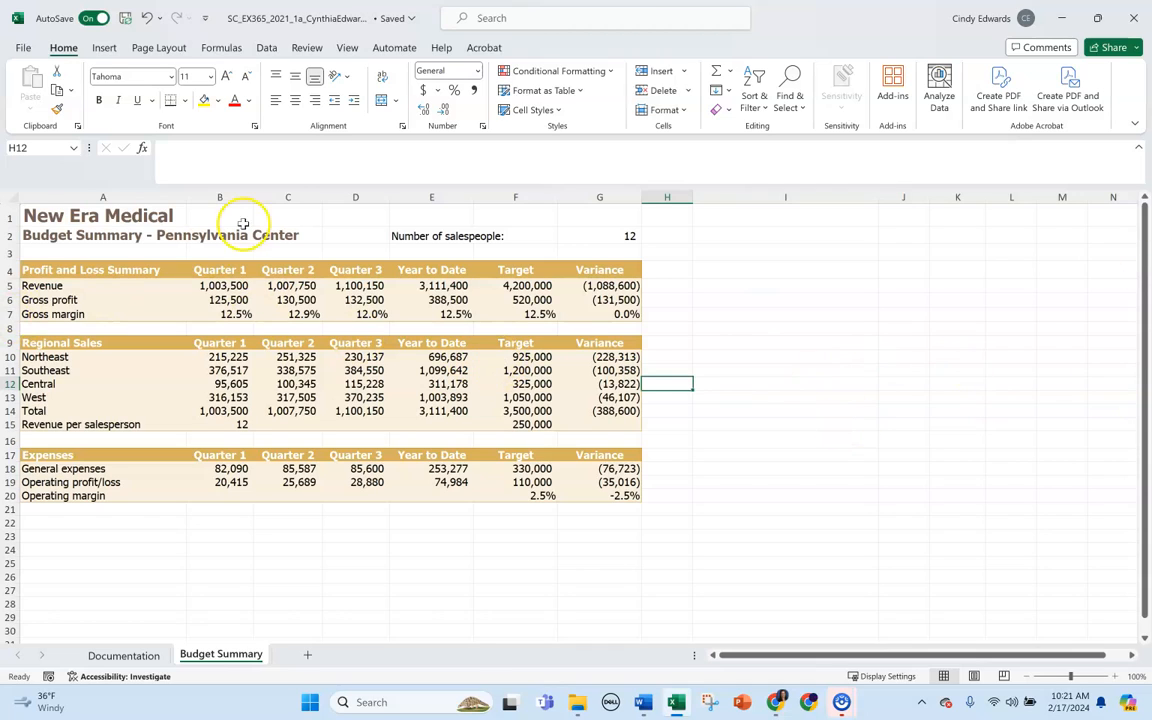
Complete the Quarter 1 revenue per salesperson formula in cell B15 as =B14/$G$2.
click(224, 422)
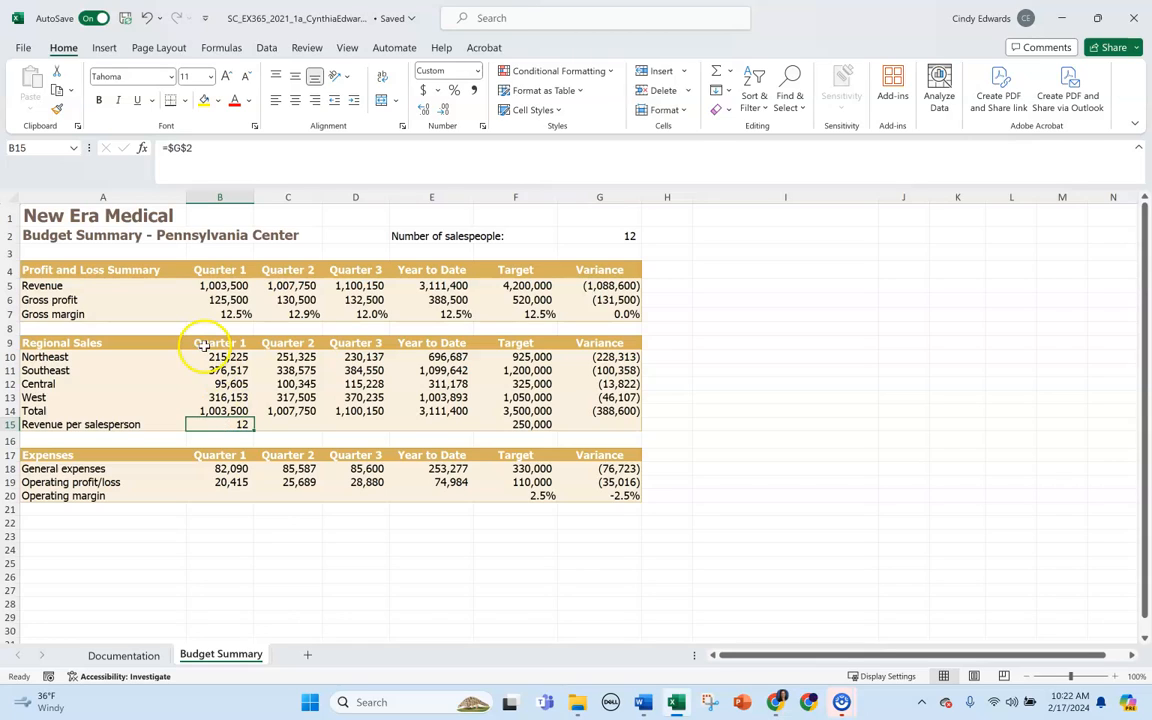
click(225, 411)
click(222, 425)
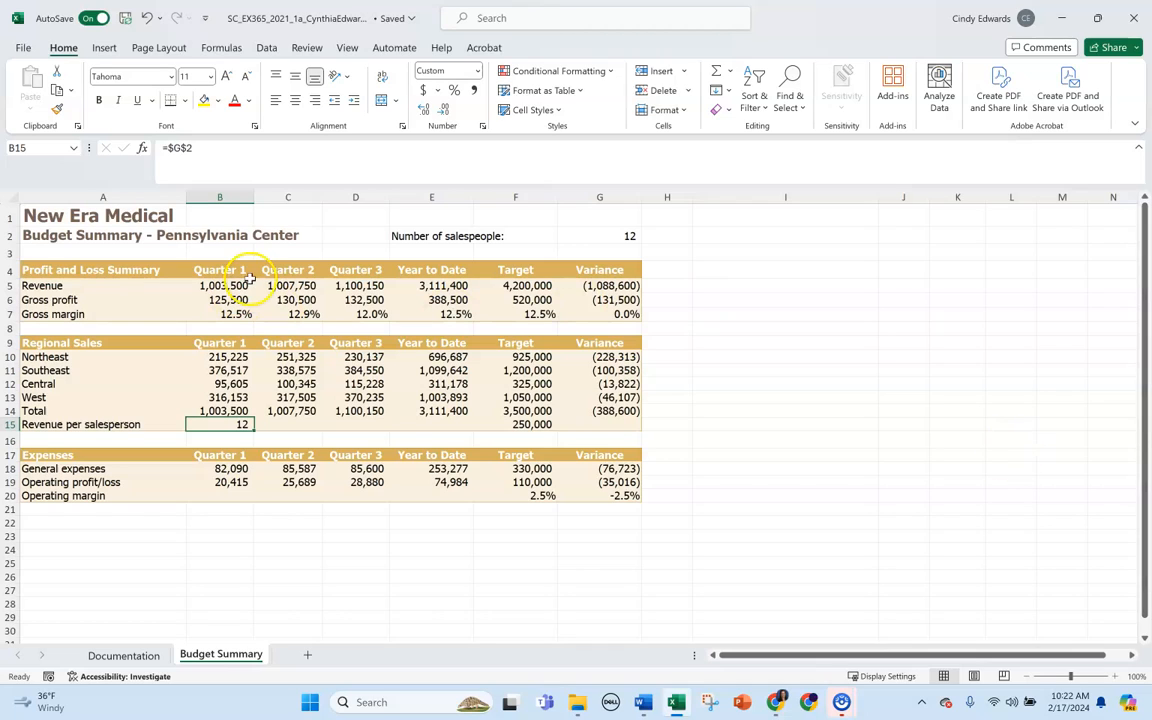
click(168, 148)
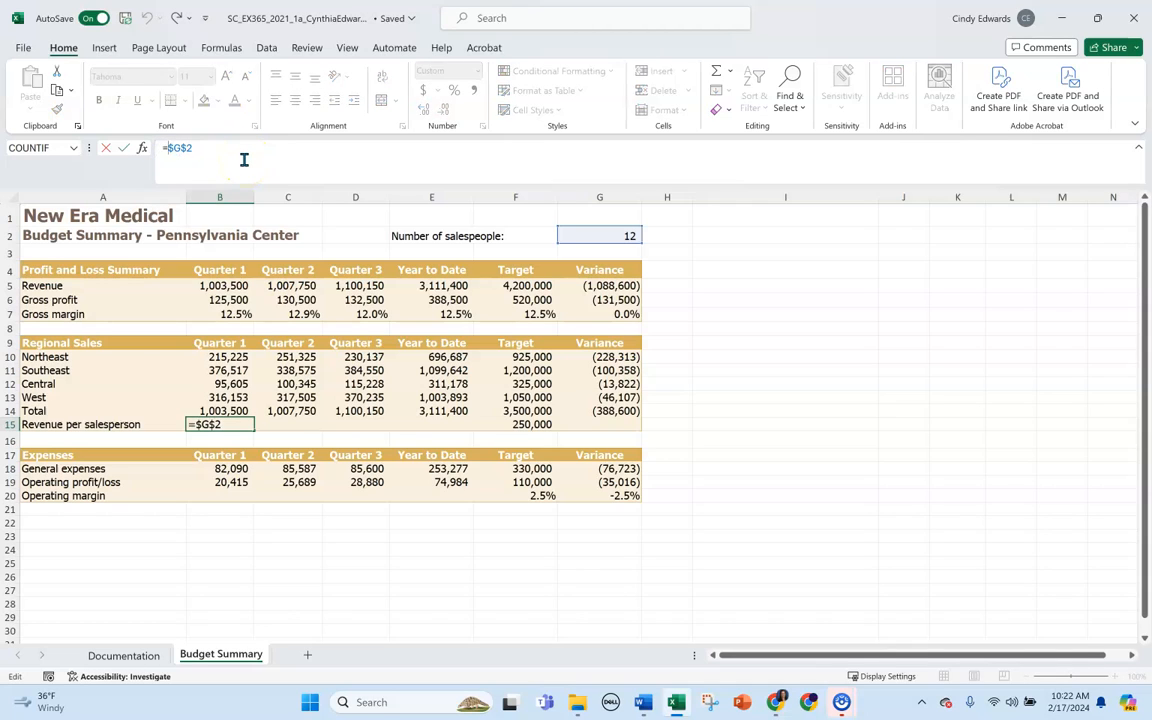
text(b14/)
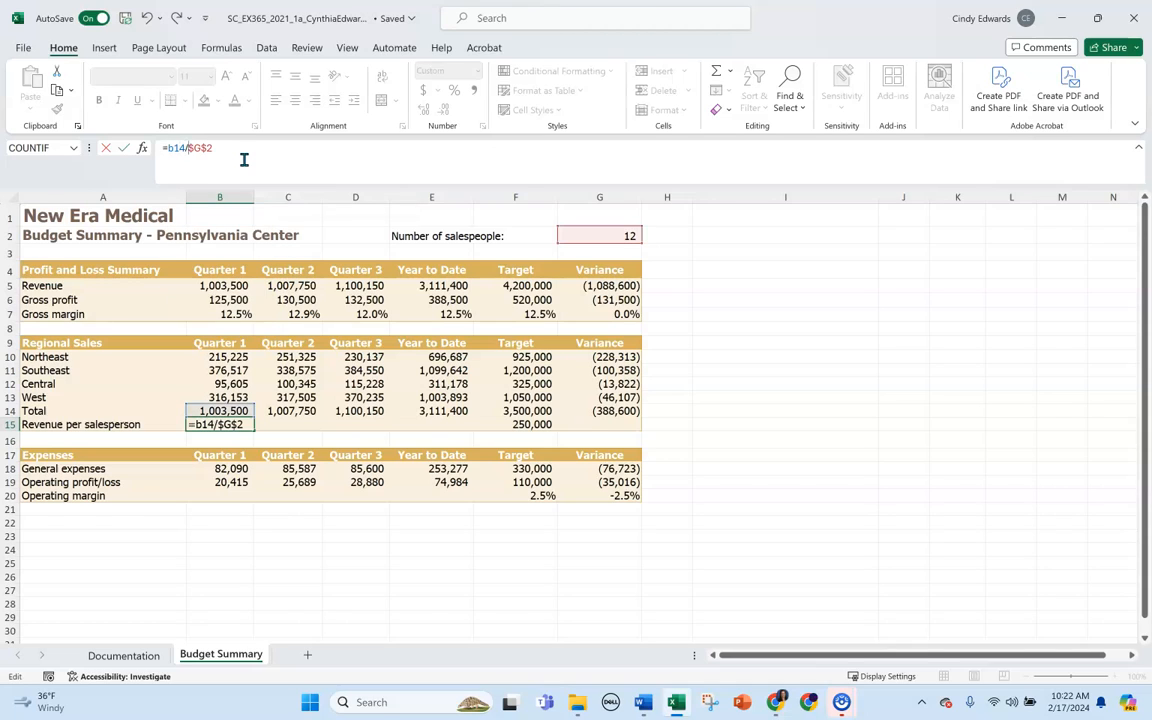
key(Return)
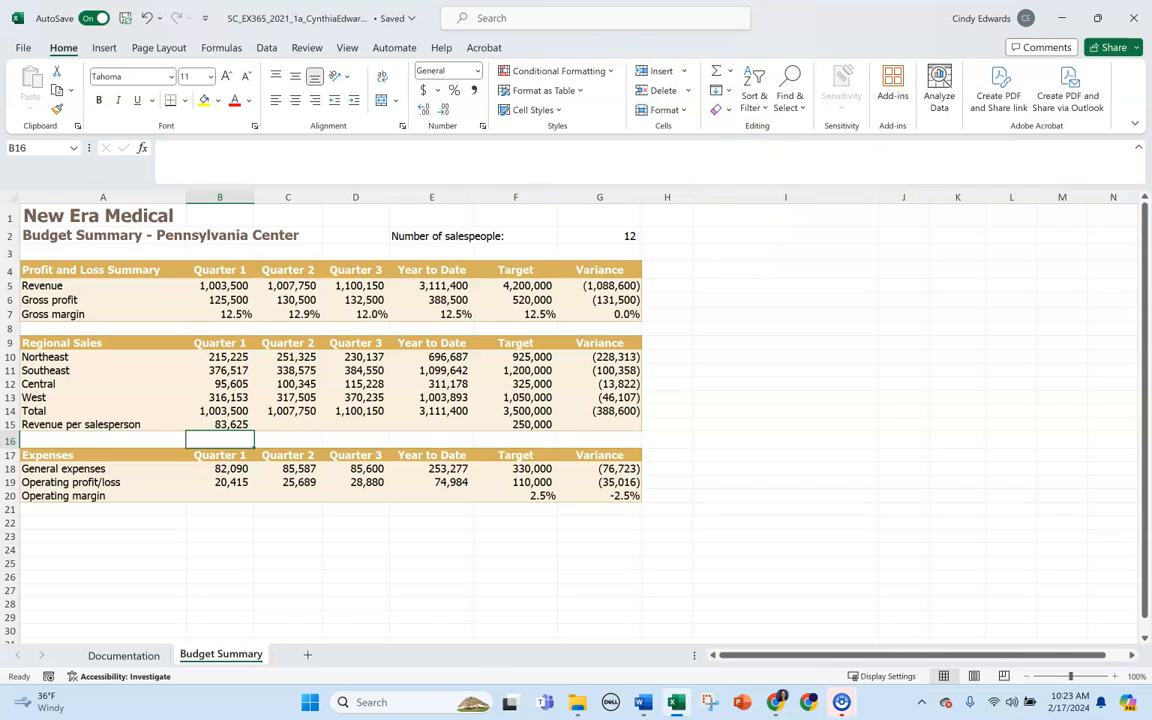
Fill the revenue per salesperson formula from cell B15 across to C15:E15.
click(295, 423)
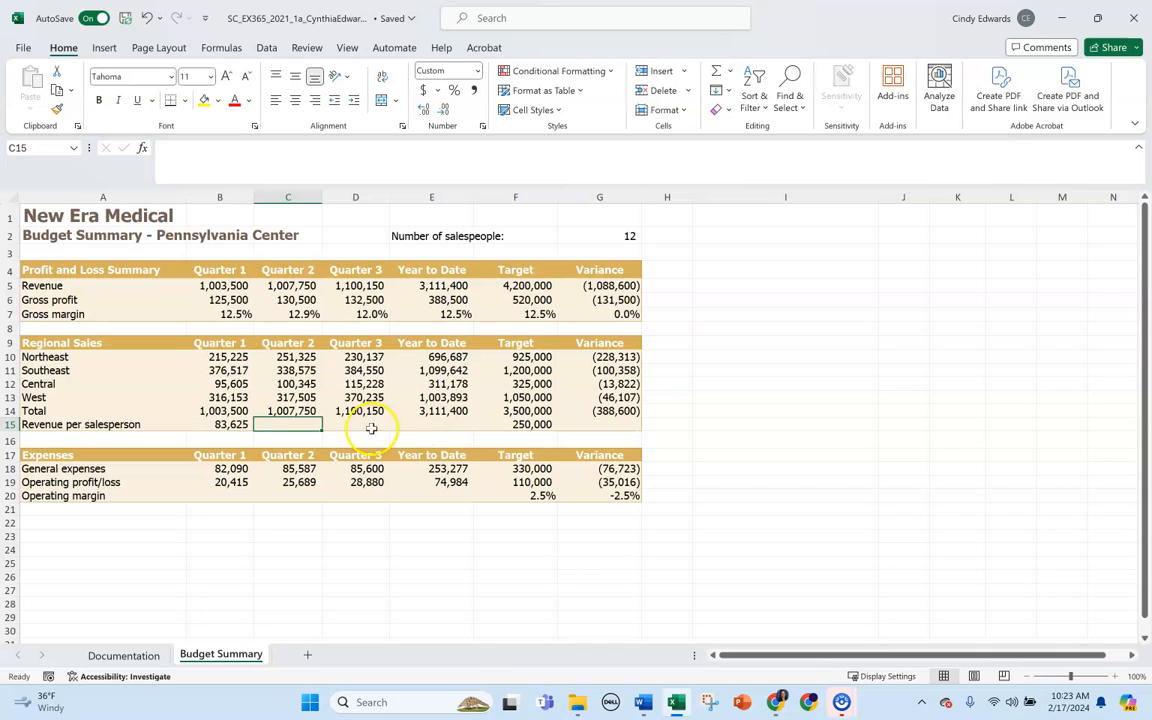
click(245, 424)
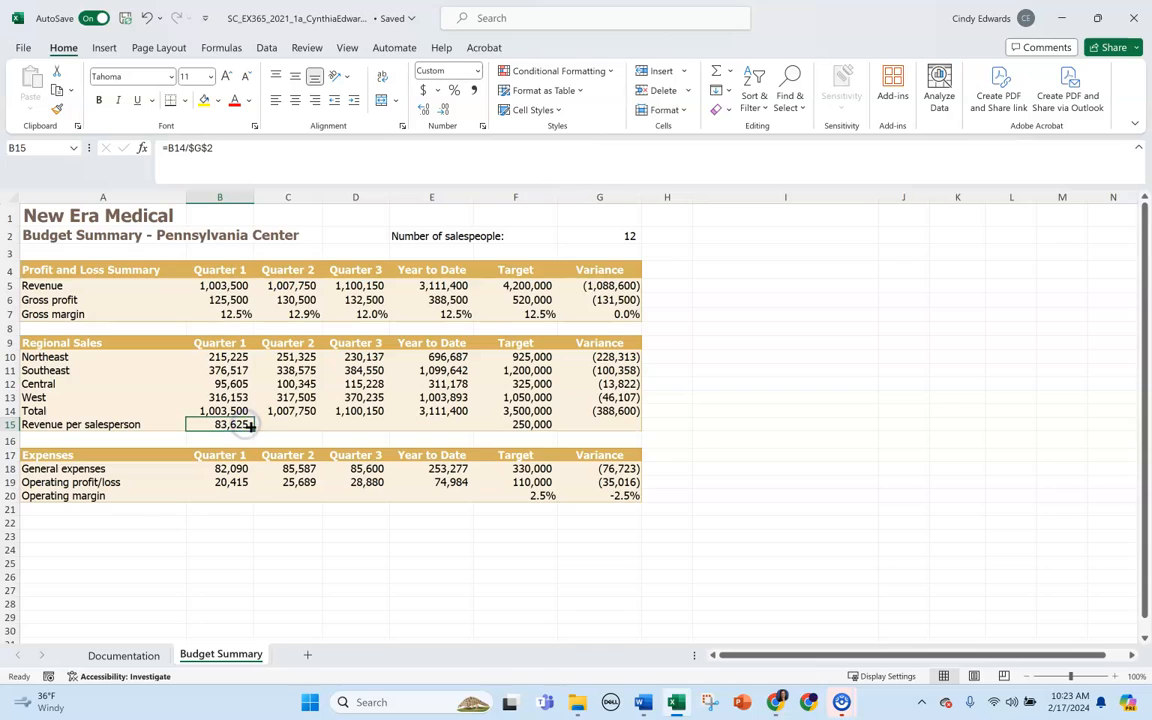
drag(245, 424, 443, 432)
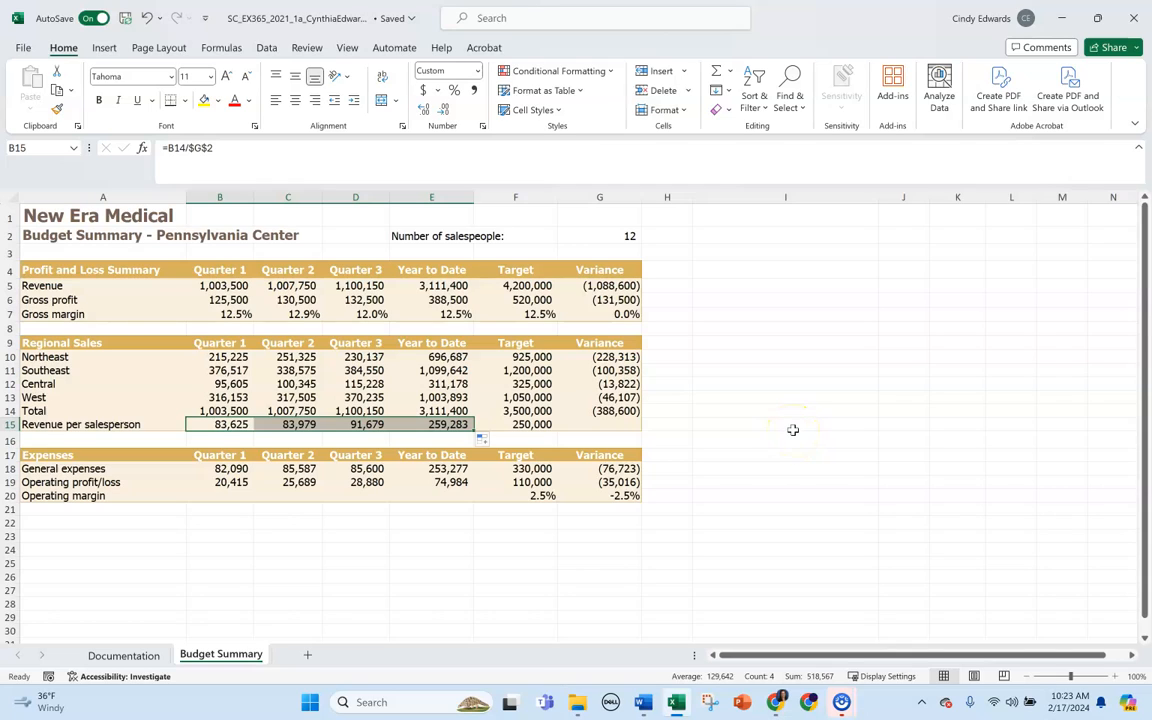
click(792, 429)
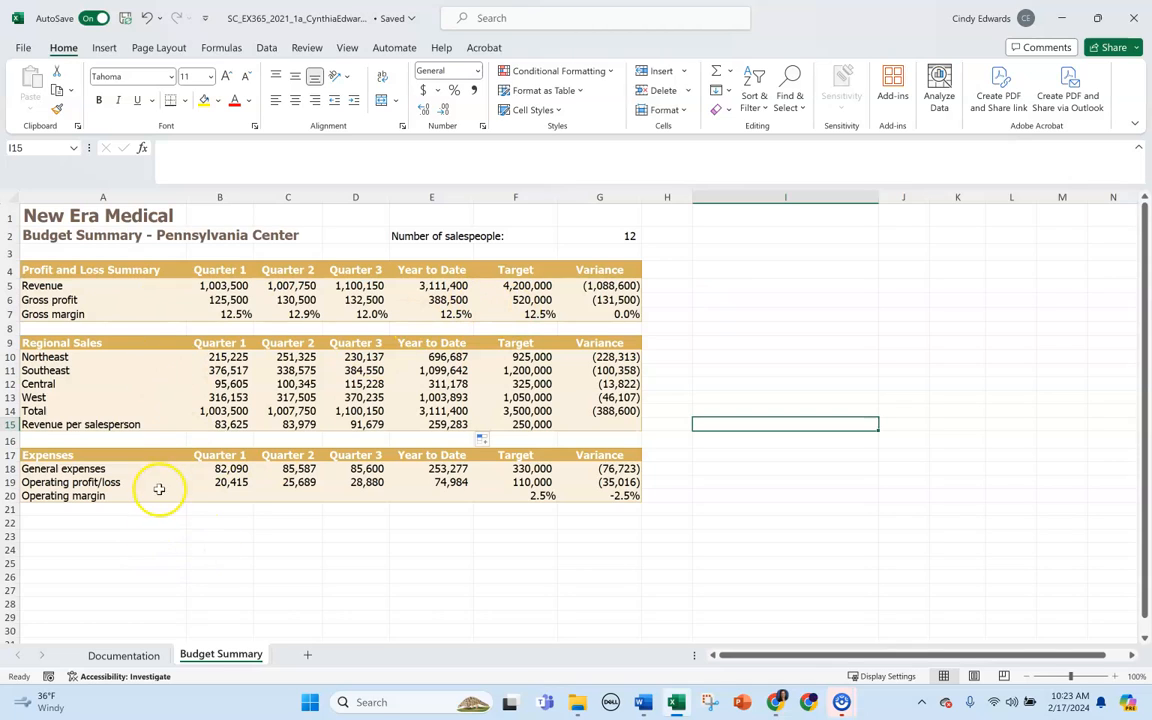
Calculate the Quarter 1 operating margin in cell B20 with the formula =B19/B5.
click(242, 496)
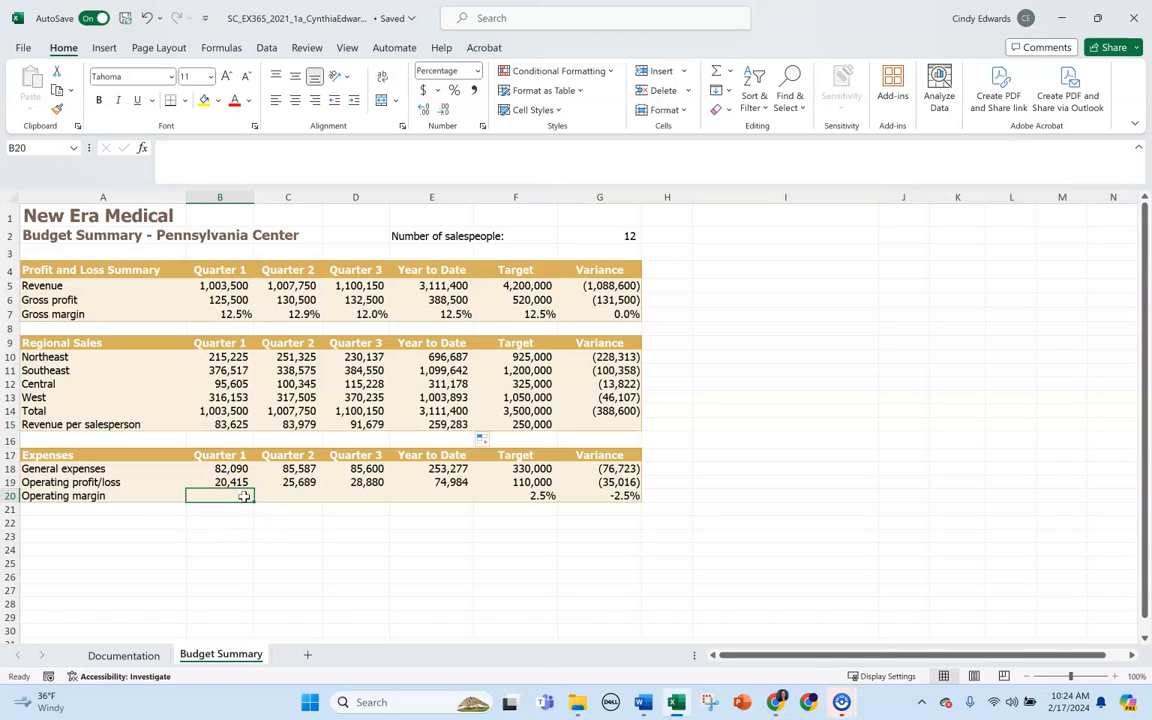
text(=)
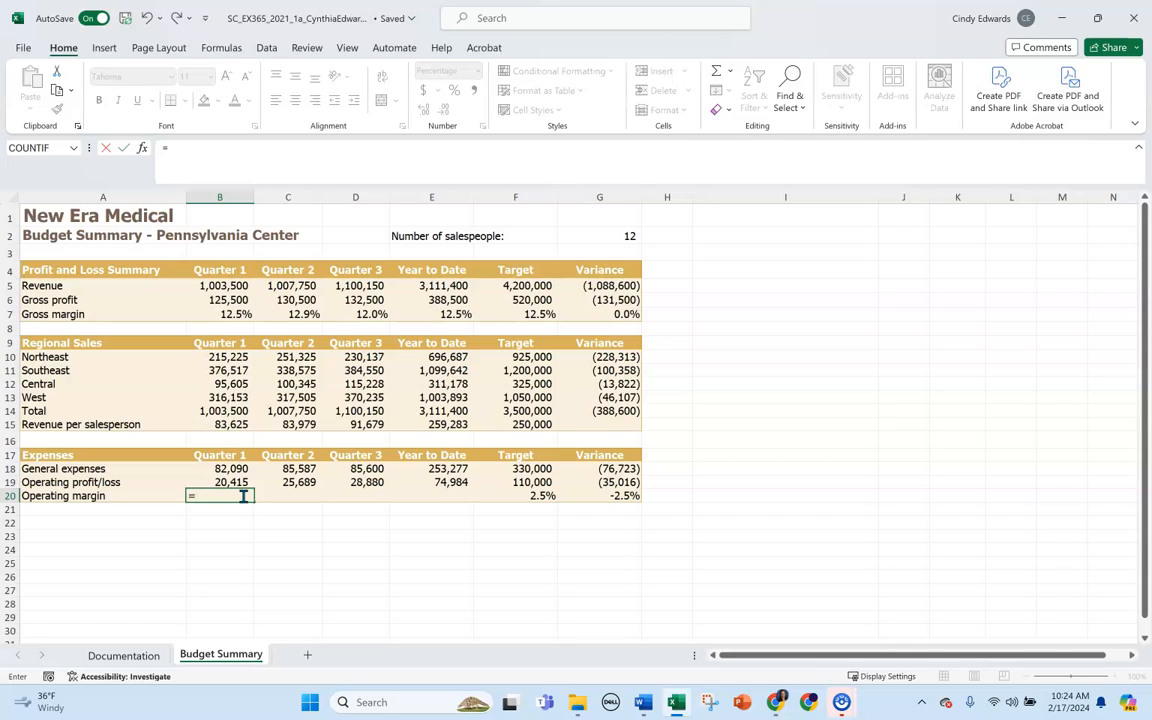
text(b19/)
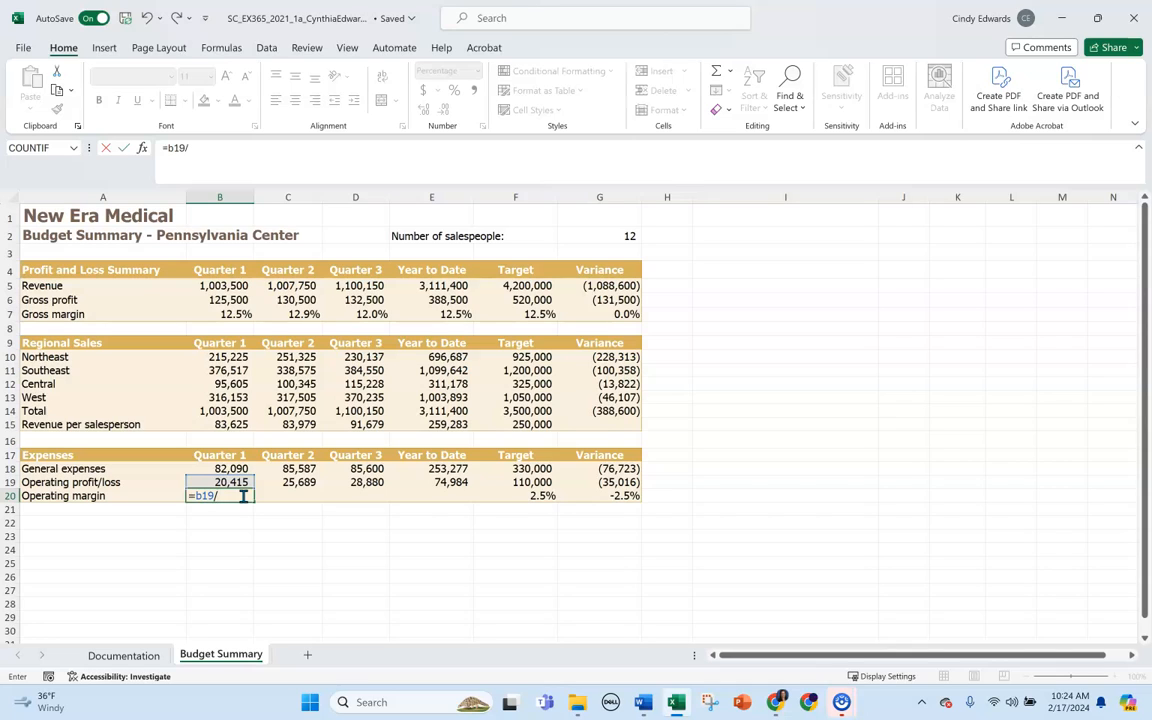
text(b5)
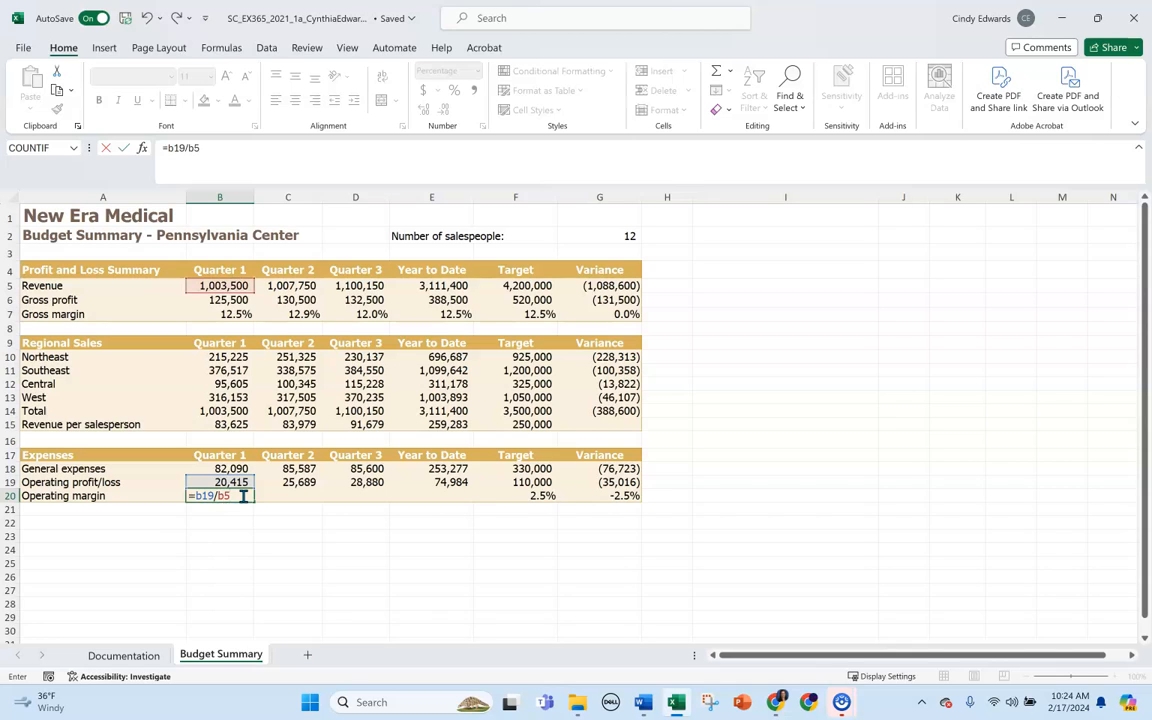
key(Return)
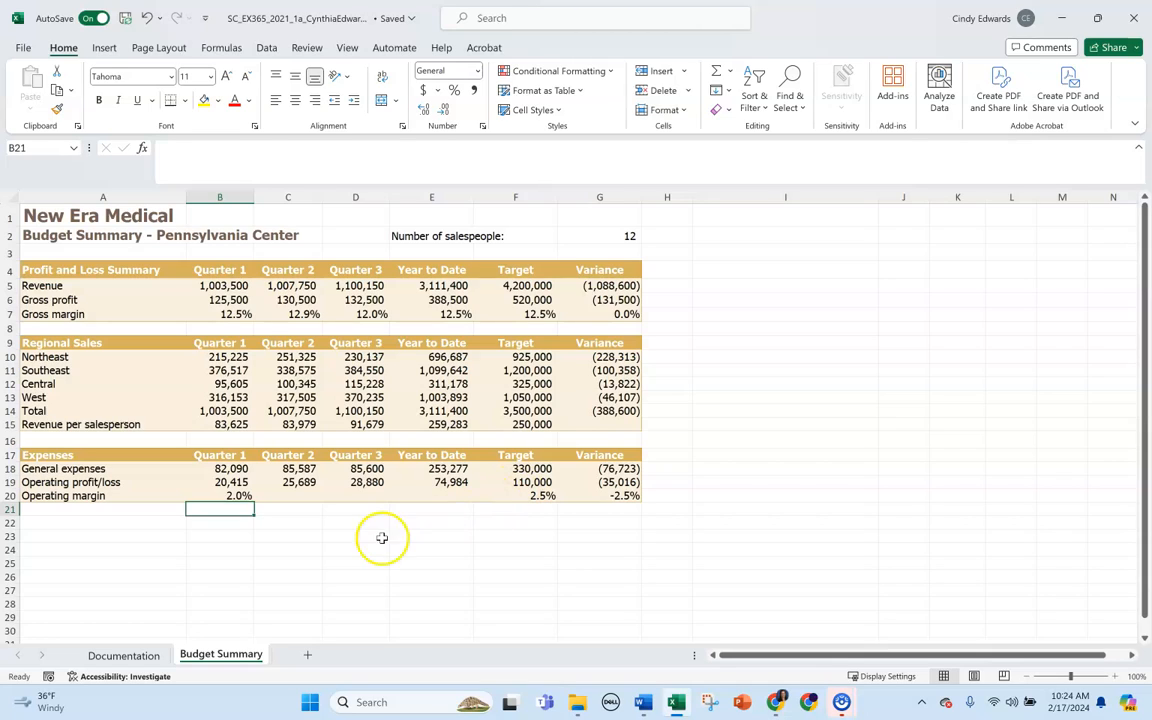
Fill the operating margin formula from cell B20 across to C20:E20.
click(228, 494)
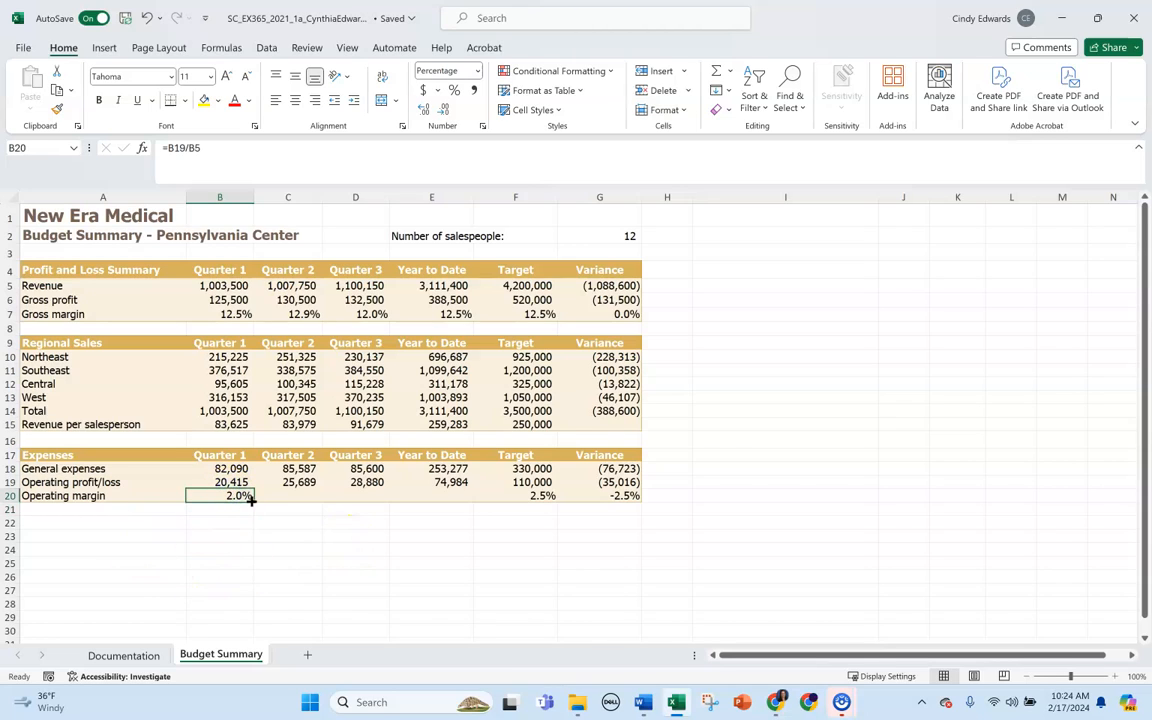
drag(251, 501, 458, 505)
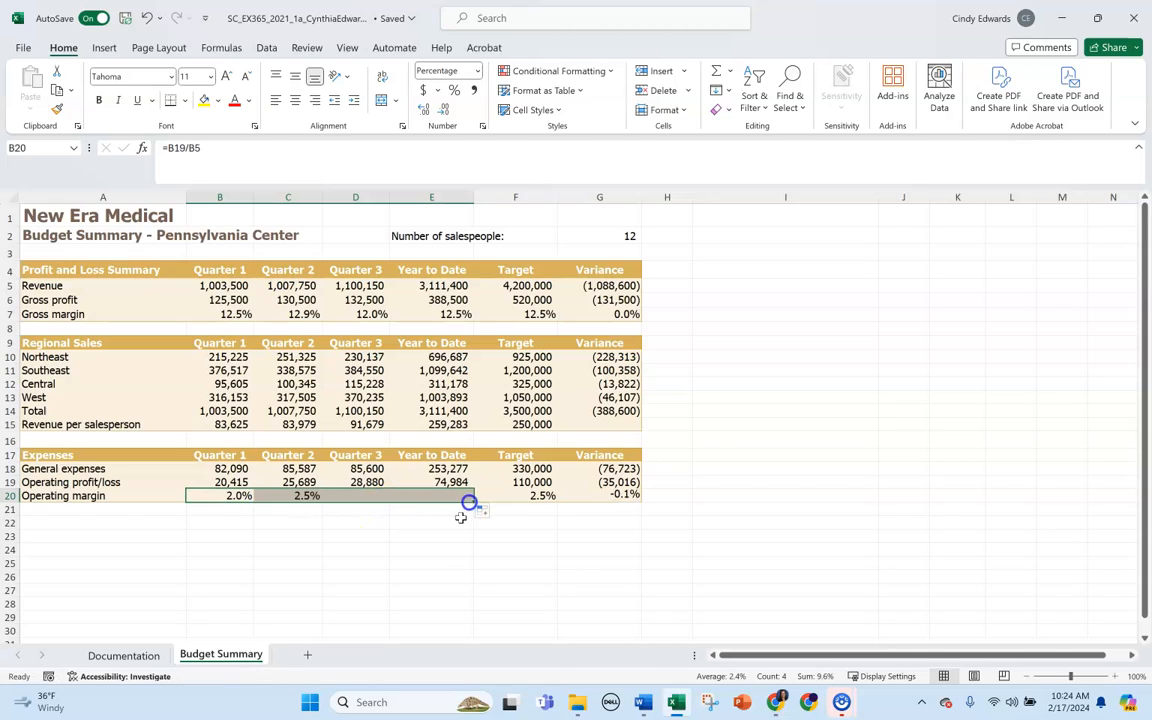
click(446, 568)
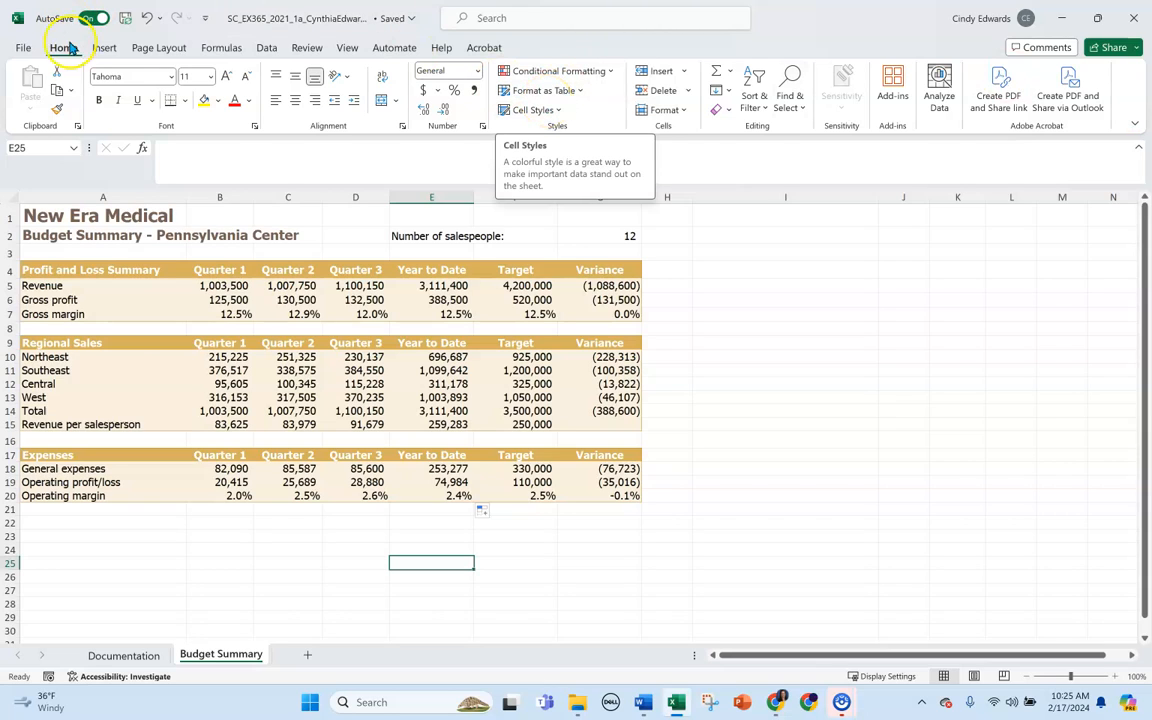
click(104, 48)
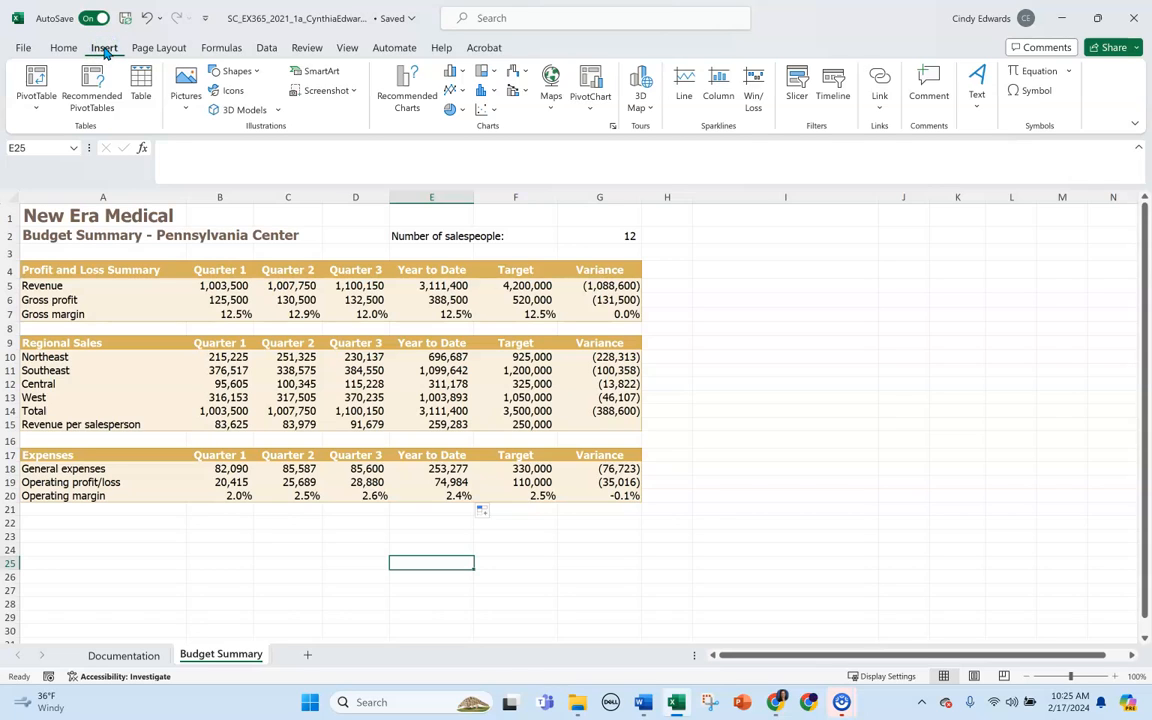
click(403, 90)
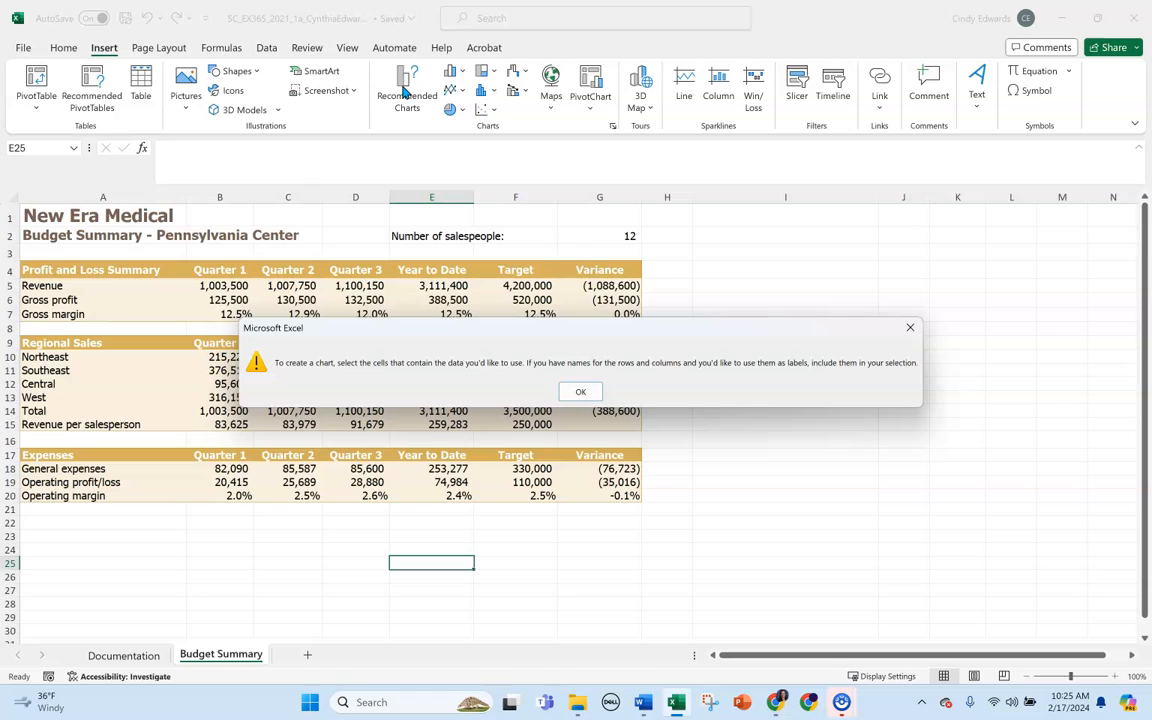
click(582, 391)
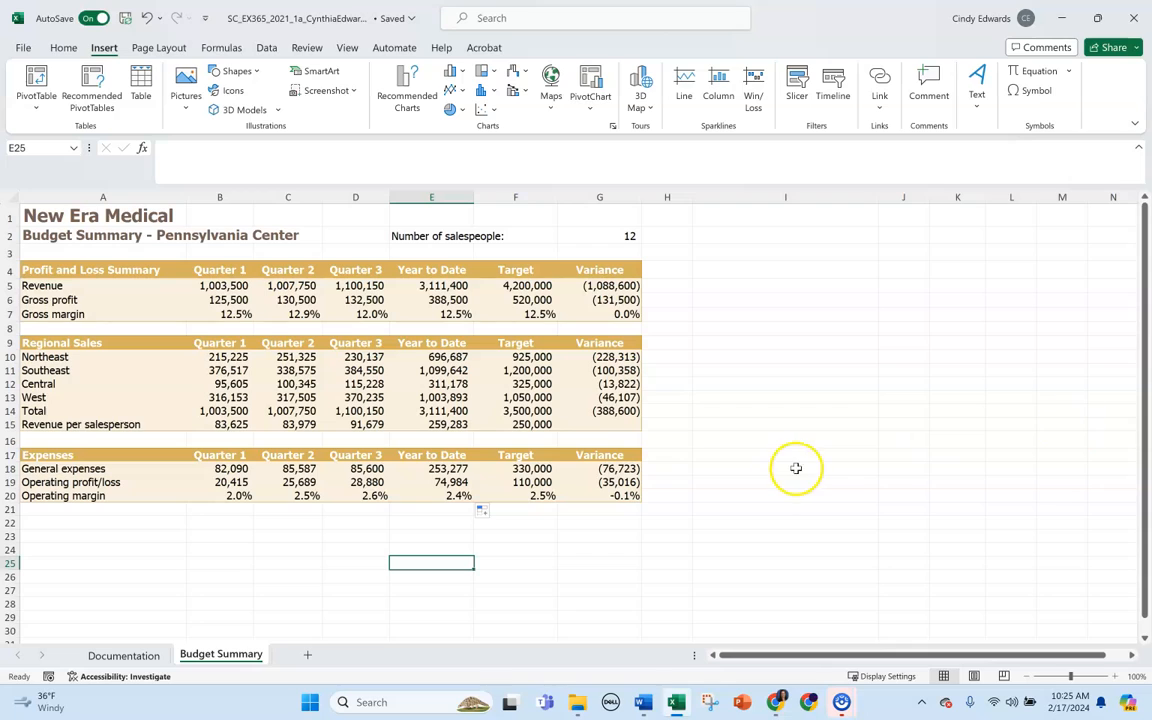
Insert a recommended pie chart from the ranges A9:A13 and E9:E13 and move it beside the tables, clear of the data.
click(130, 345)
drag(130, 345, 124, 400)
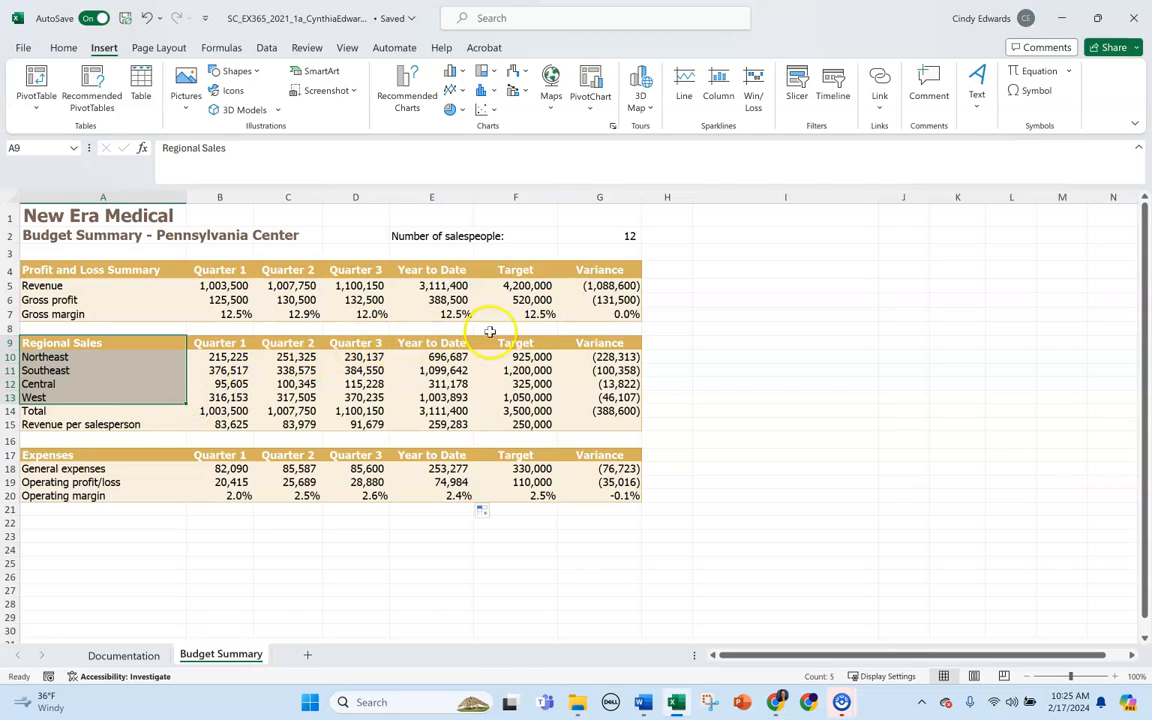
drag(448, 342, 445, 398)
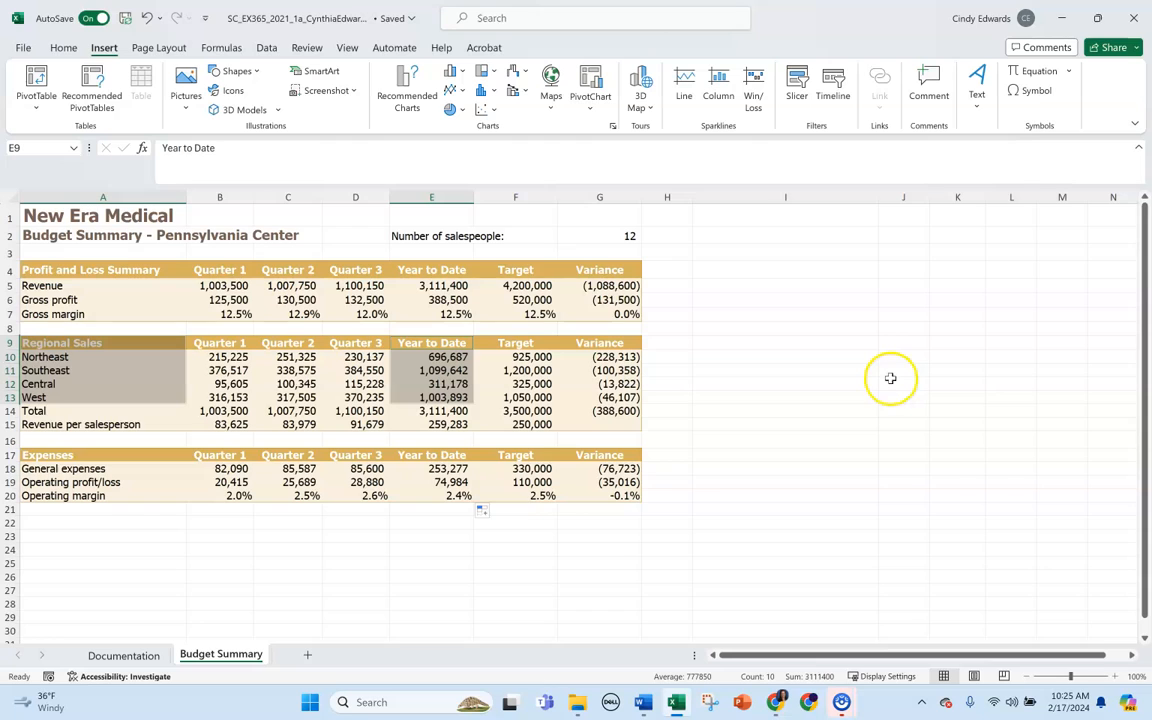
click(404, 104)
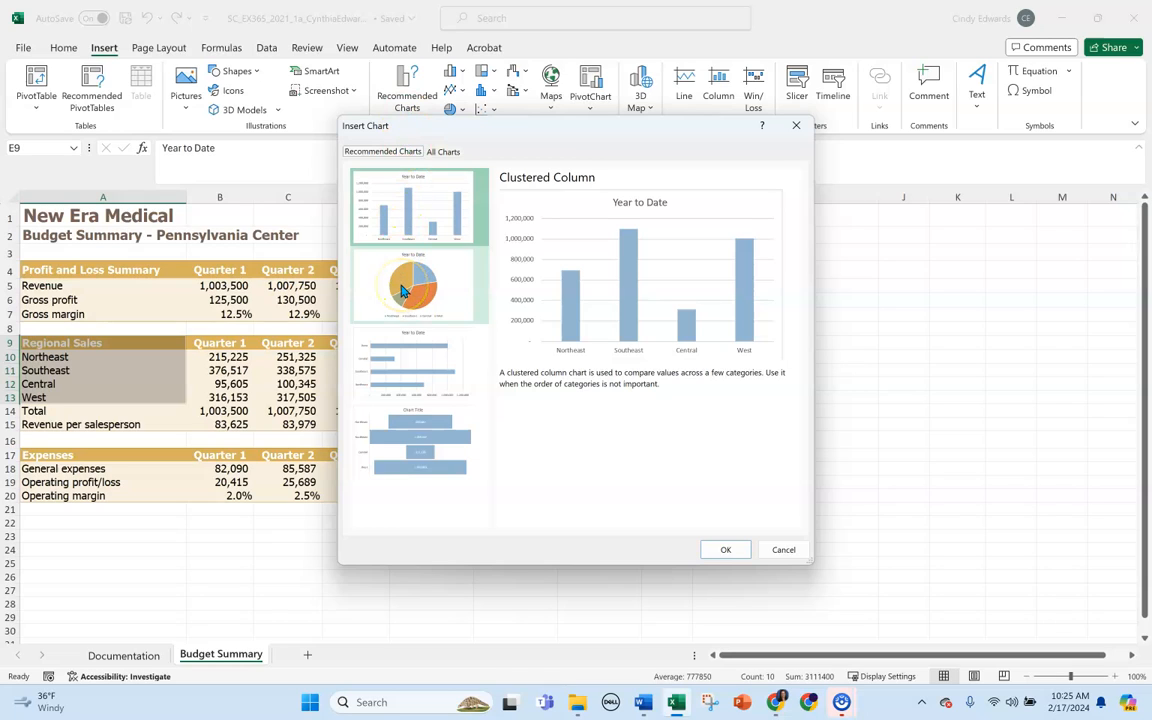
click(403, 290)
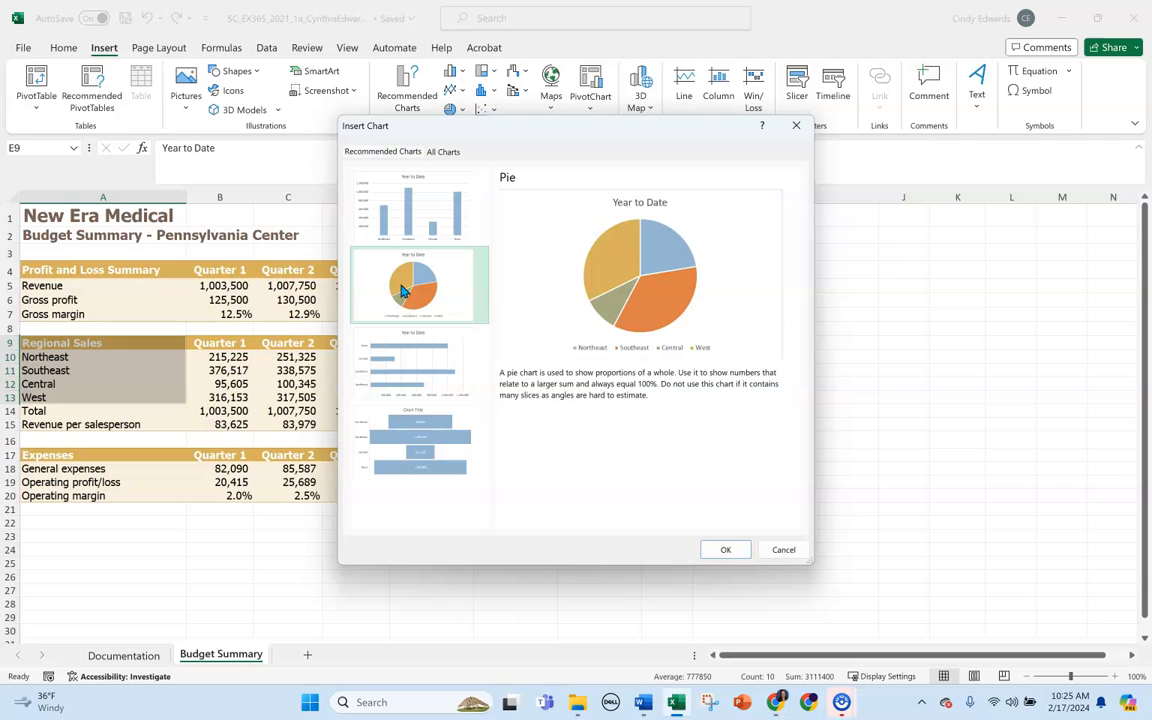
click(730, 550)
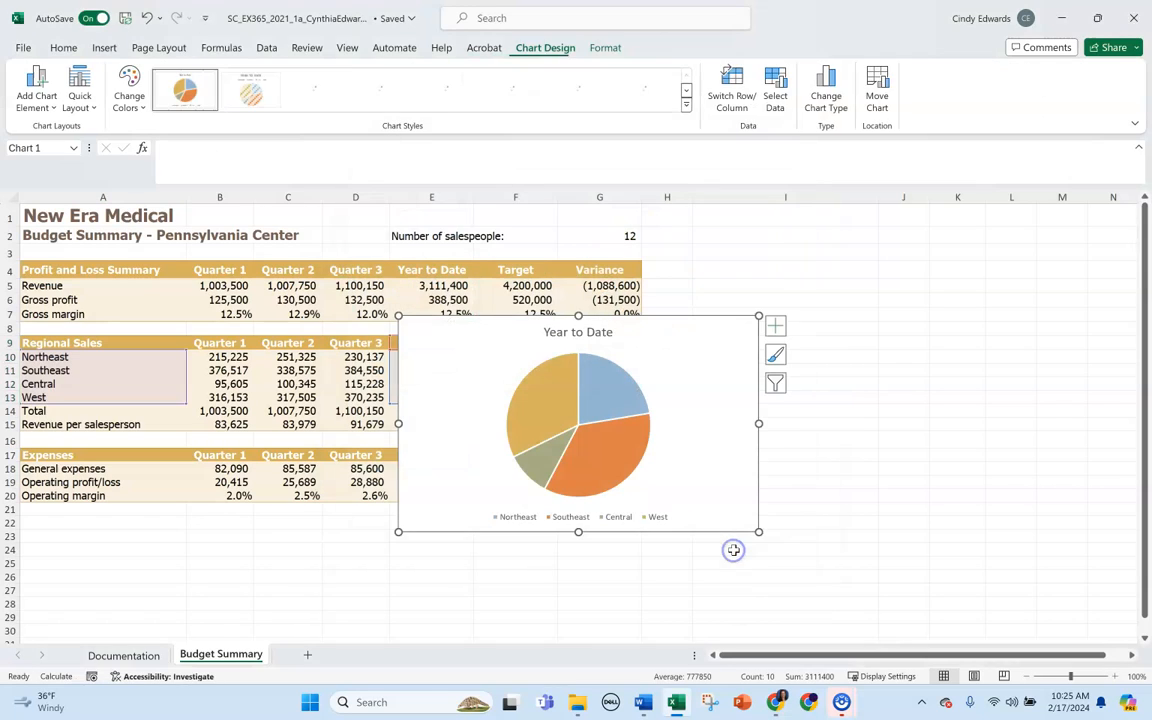
drag(658, 373, 924, 319)
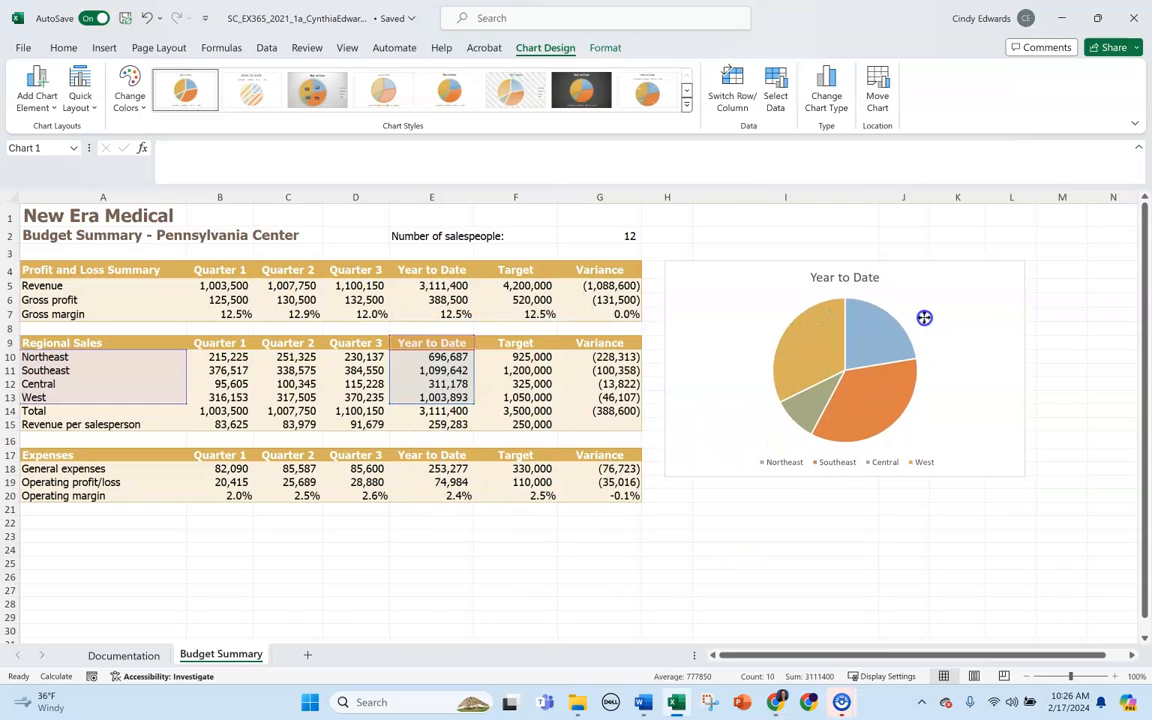
click(924, 318)
Change the pie chart's title to "Total Year to Date Sales by Region".
click(849, 278)
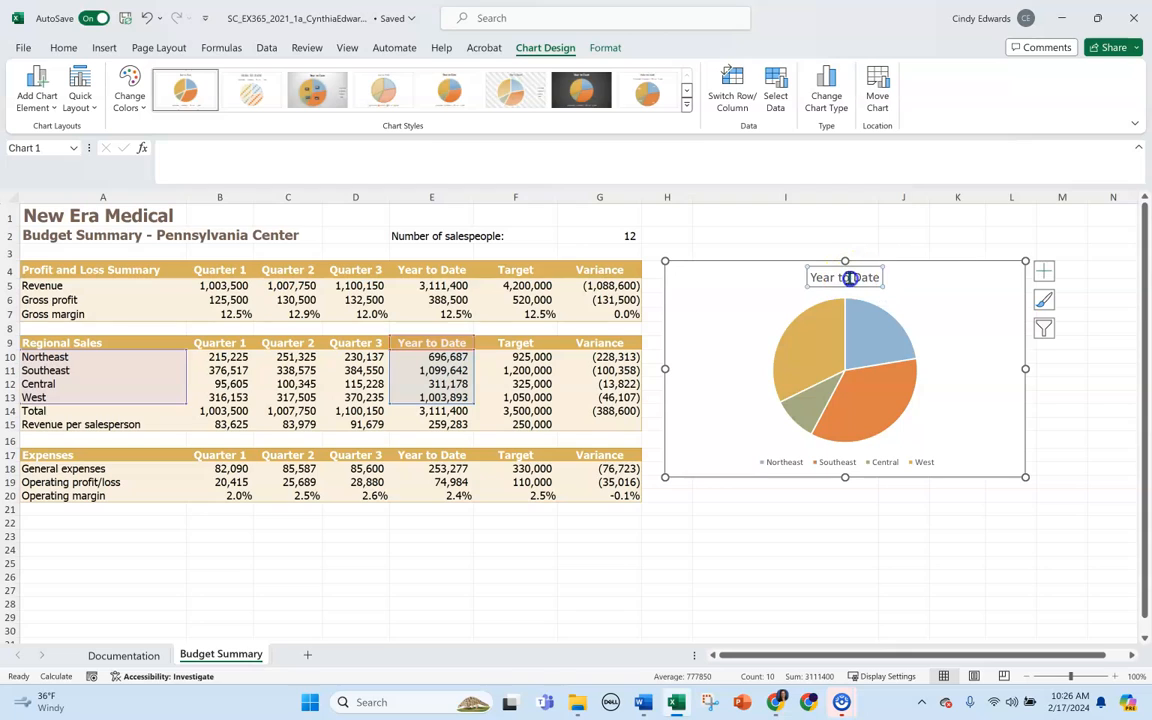
double_click(849, 278)
drag(811, 280, 874, 280)
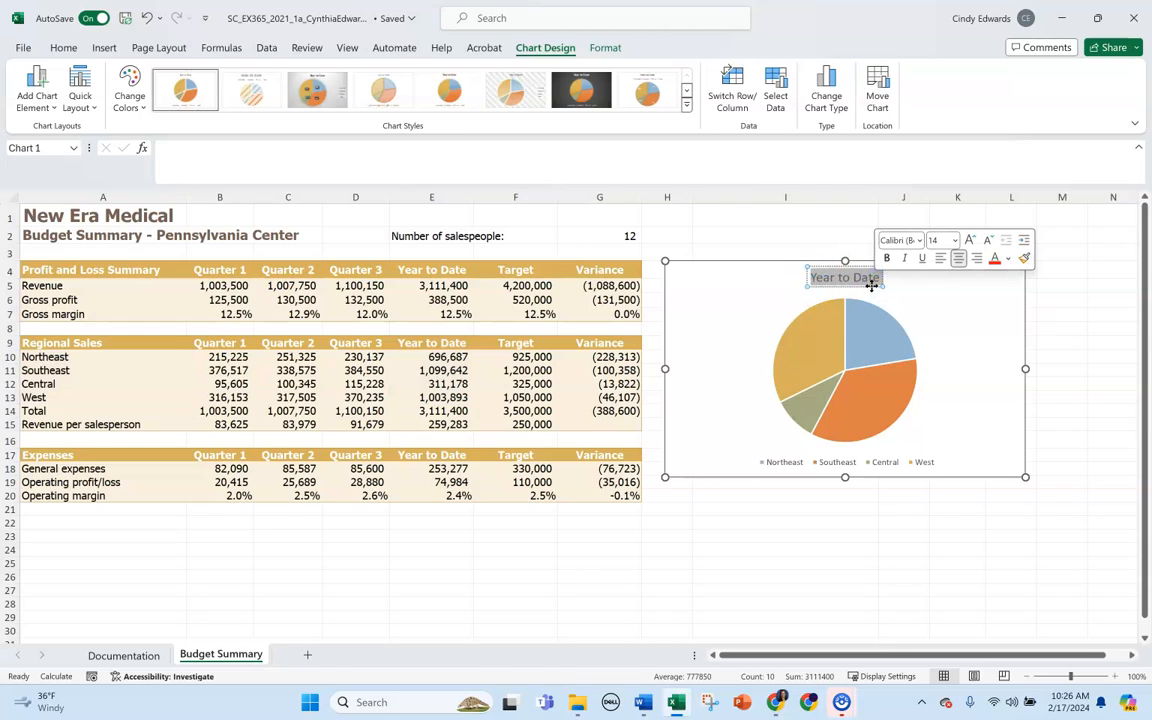
text(Total Yea)
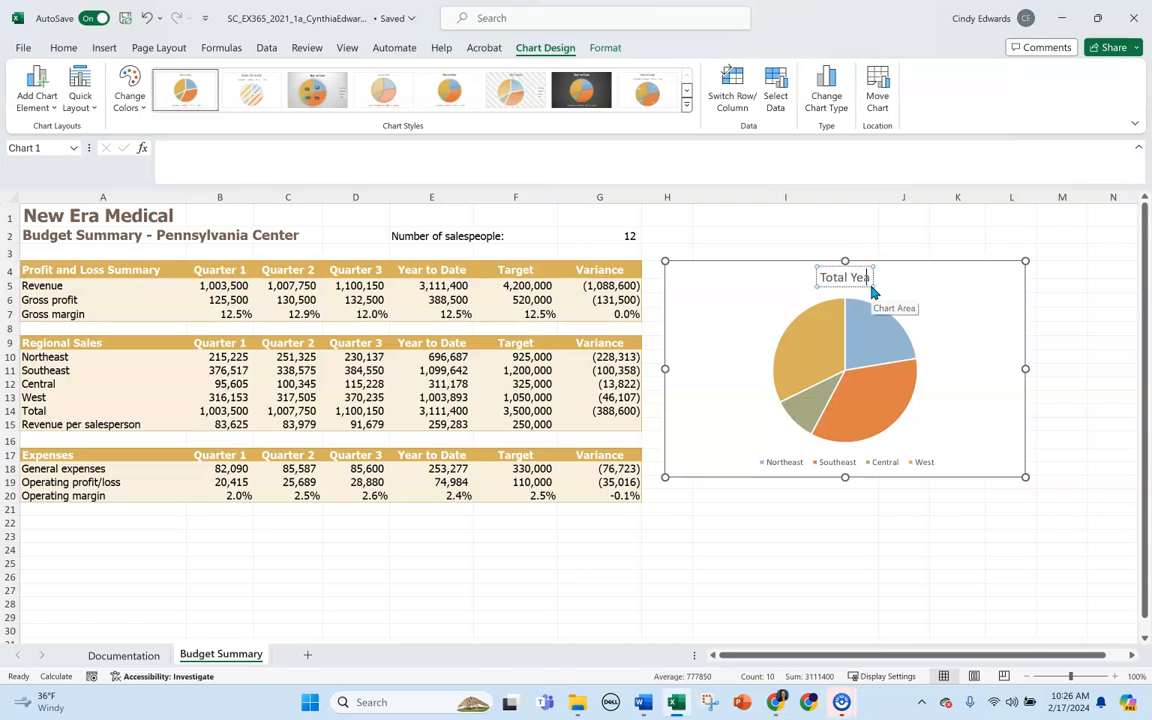
text(r to Date Sal)
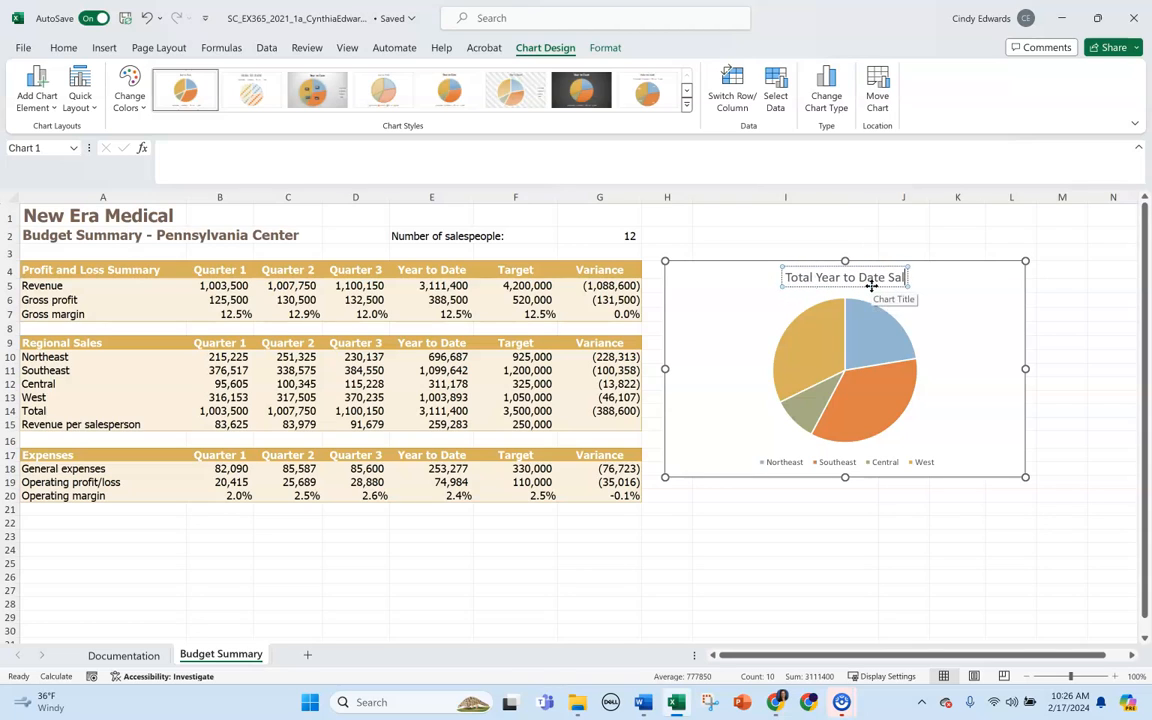
text(es by Region)
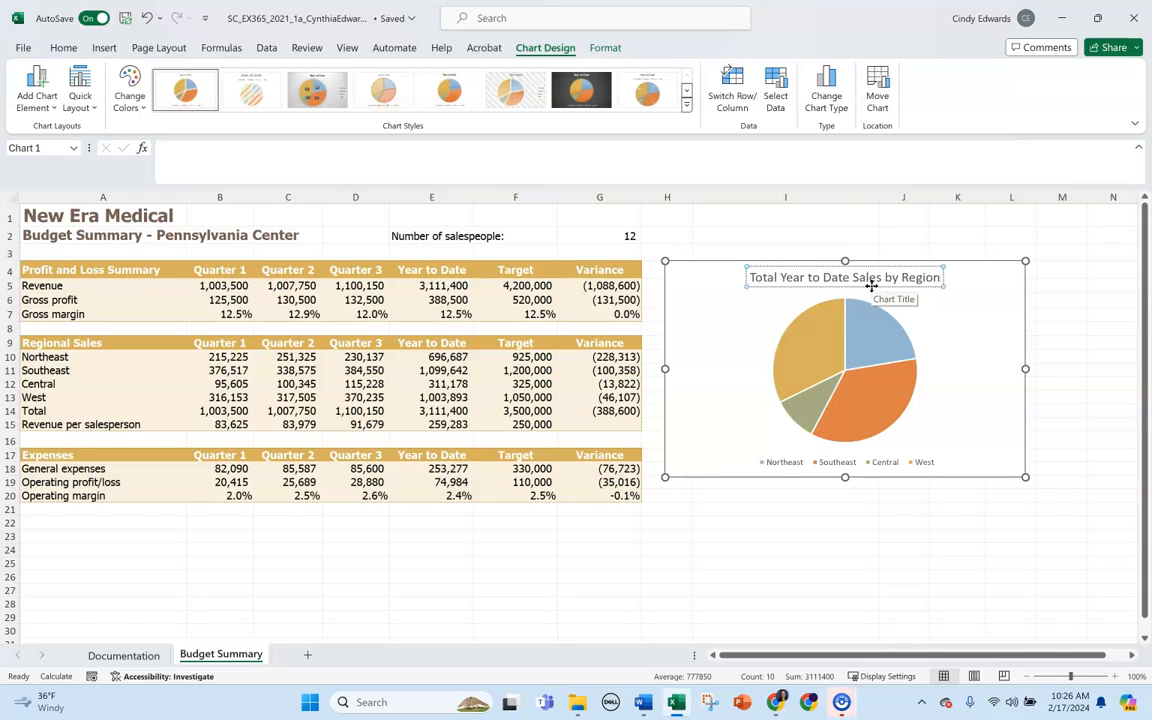
click(789, 260)
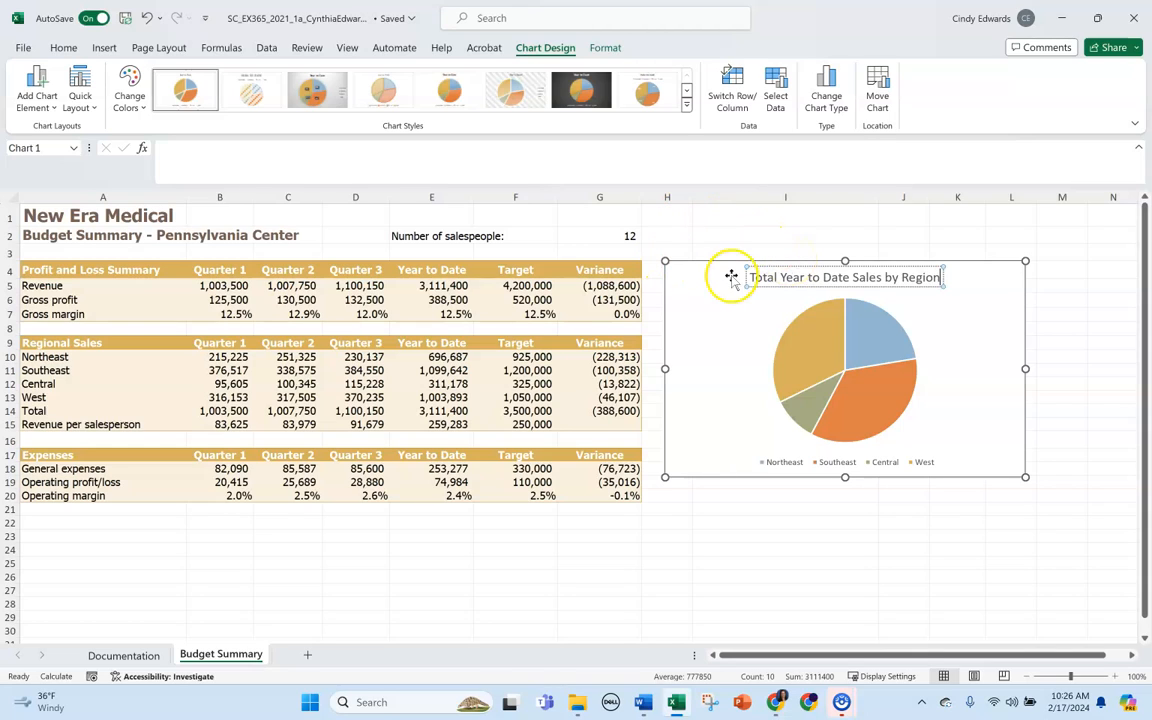
Move the pie chart so it starts in cell I4 and shrink it to end at about cell L18.
click(703, 293)
drag(703, 294, 732, 293)
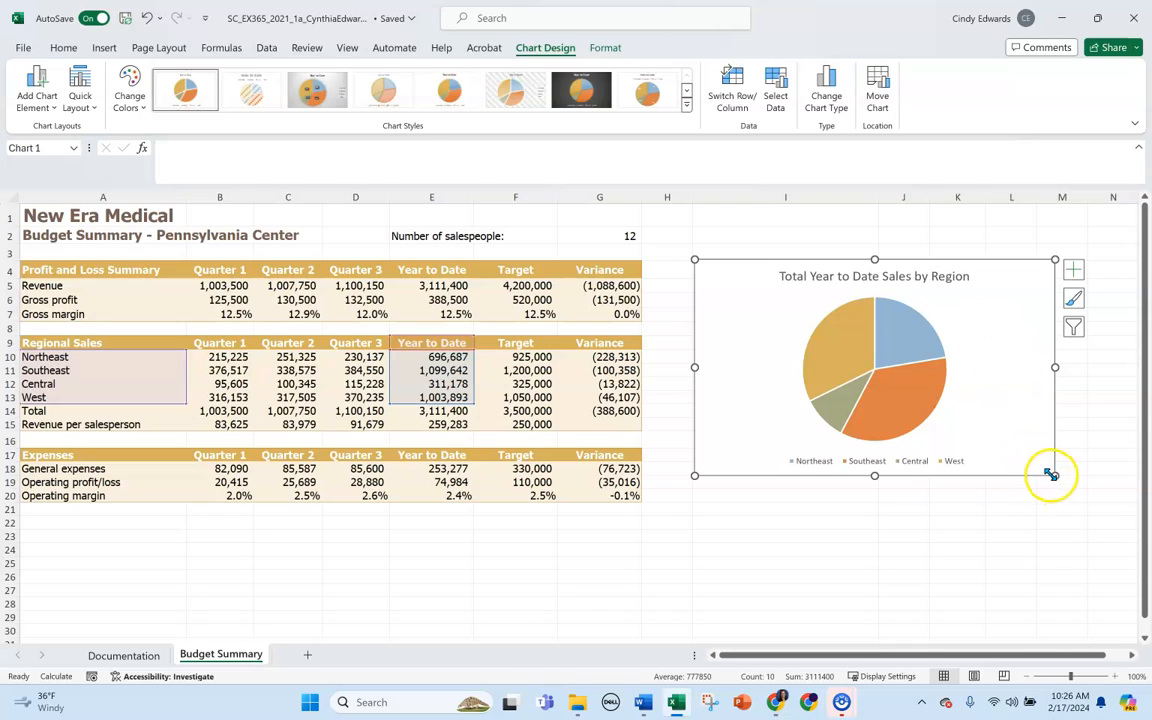
drag(1054, 475, 1044, 471)
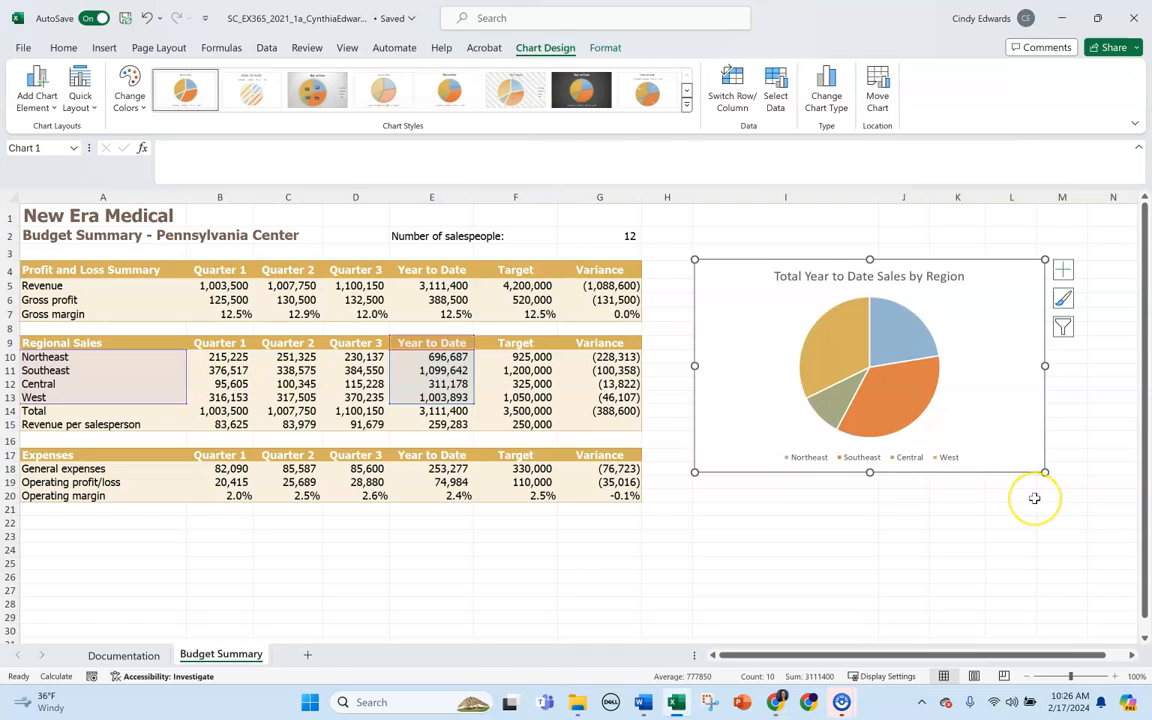
drag(1041, 470, 1040, 471)
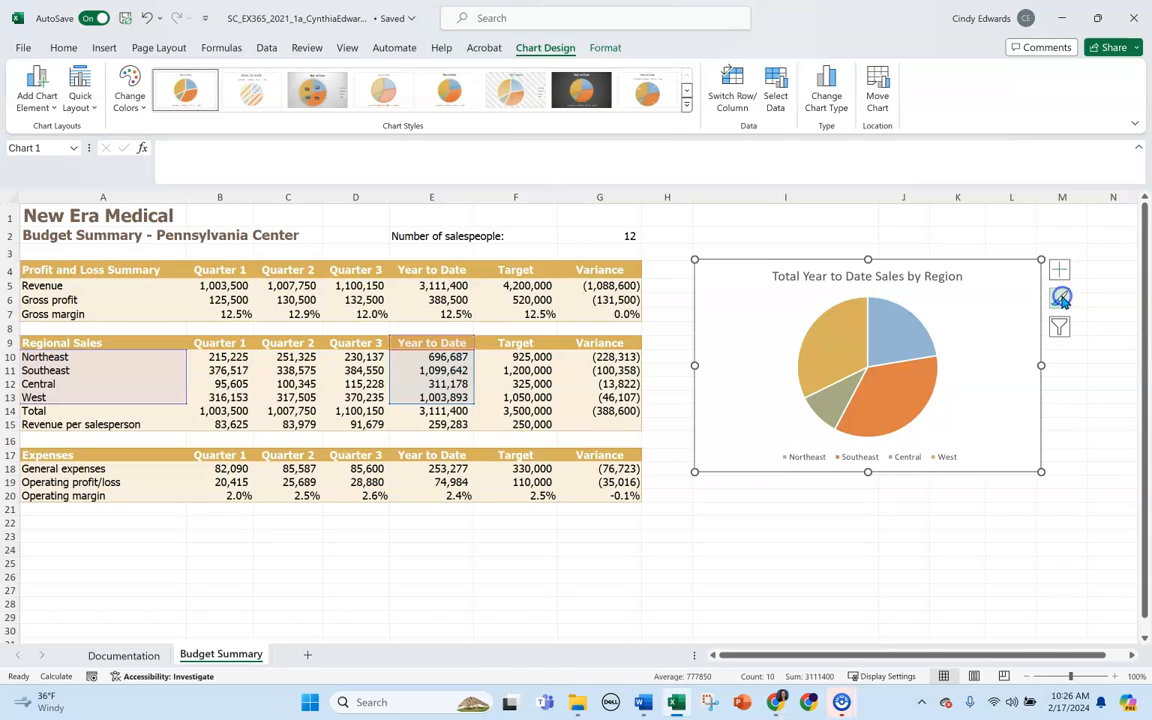
Apply the Style 3 chart style to the regional sales pie chart.
click(686, 104)
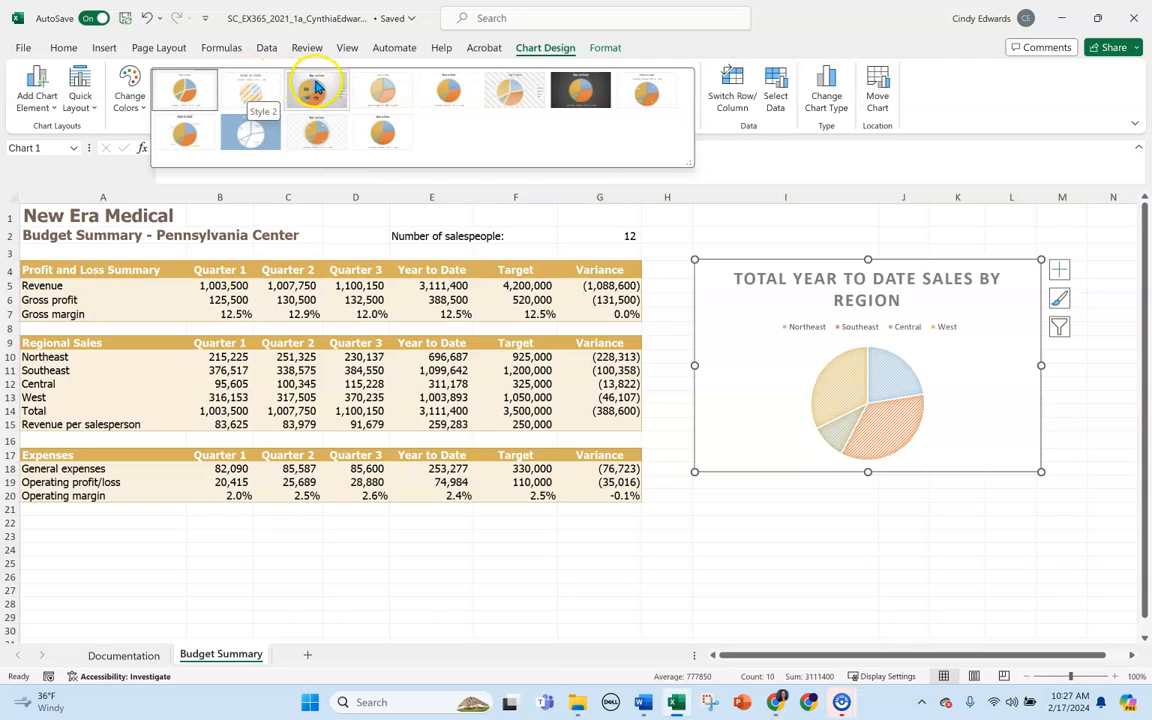
click(315, 87)
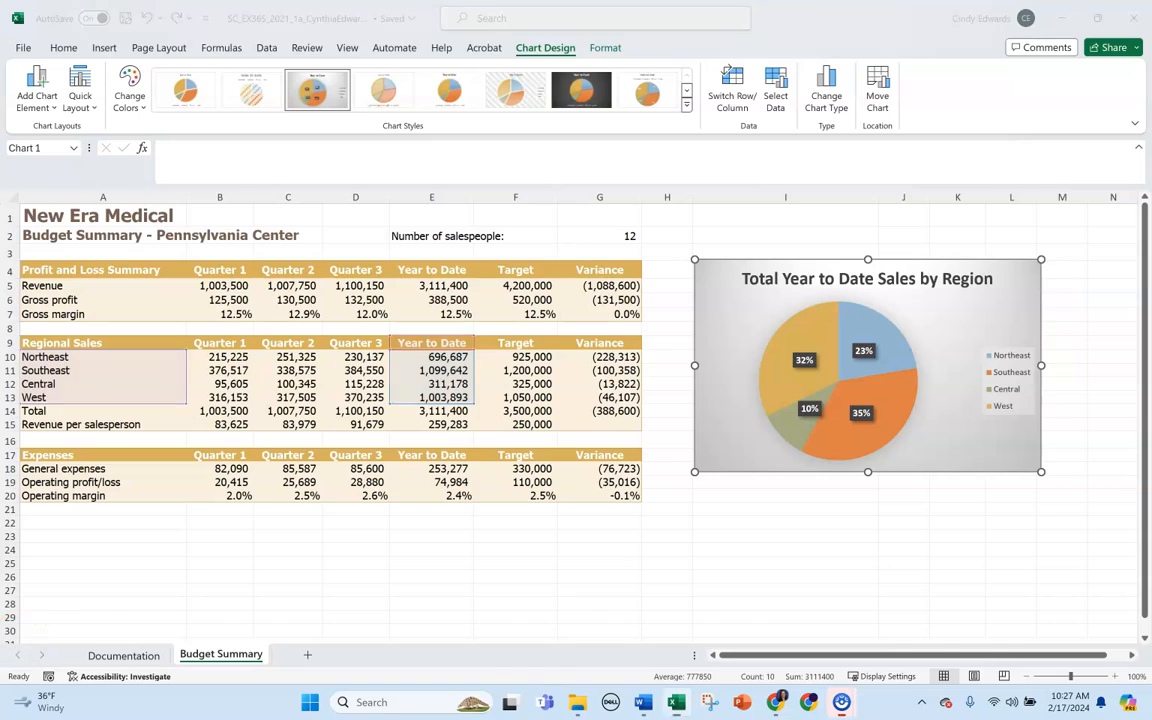
Deselect the pie chart and hide the gridlines on the Budget Summary worksheet.
click(86, 597)
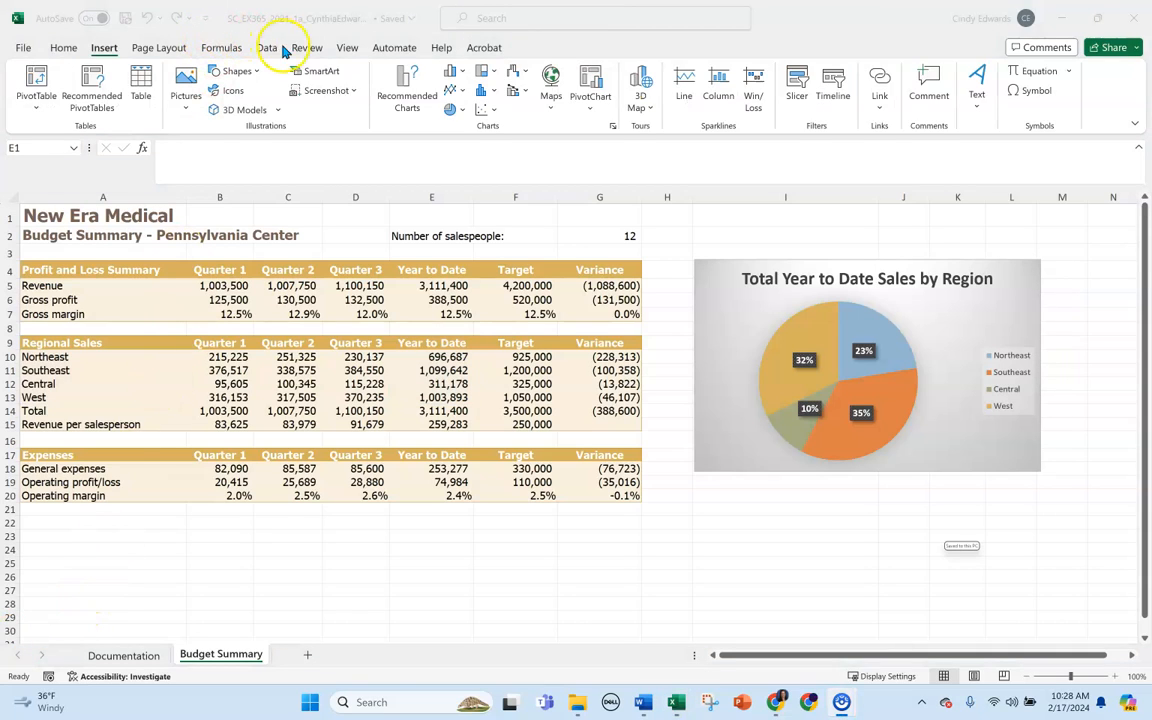
click(346, 48)
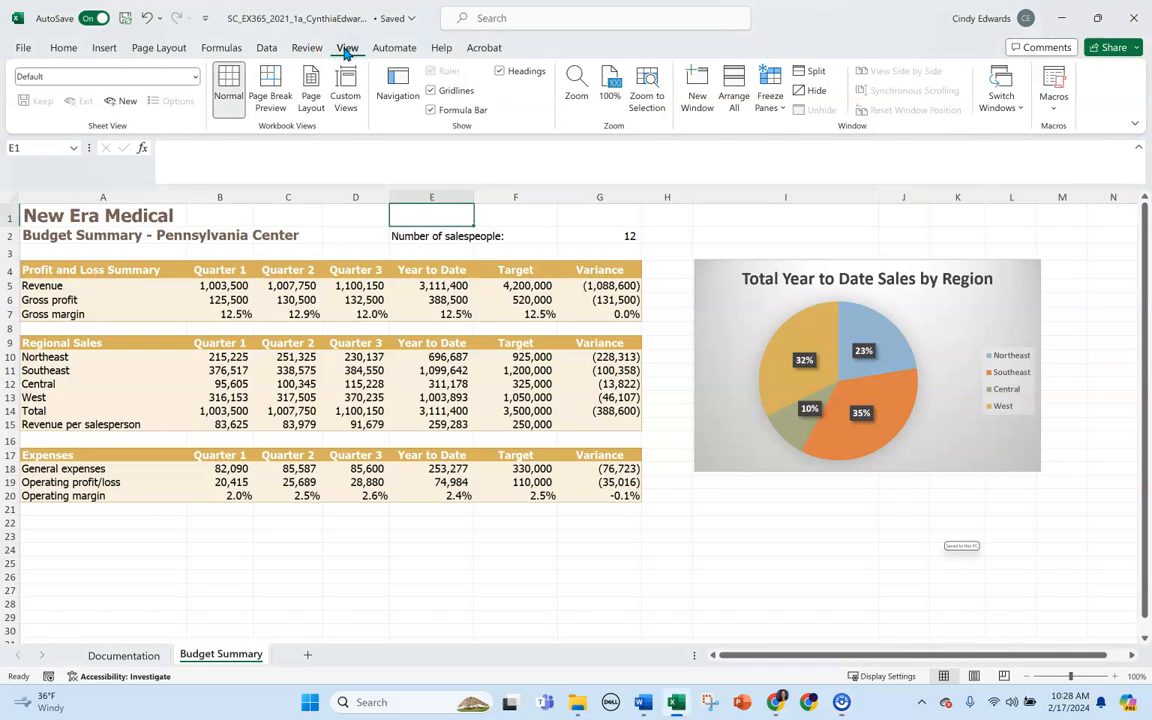
click(431, 92)
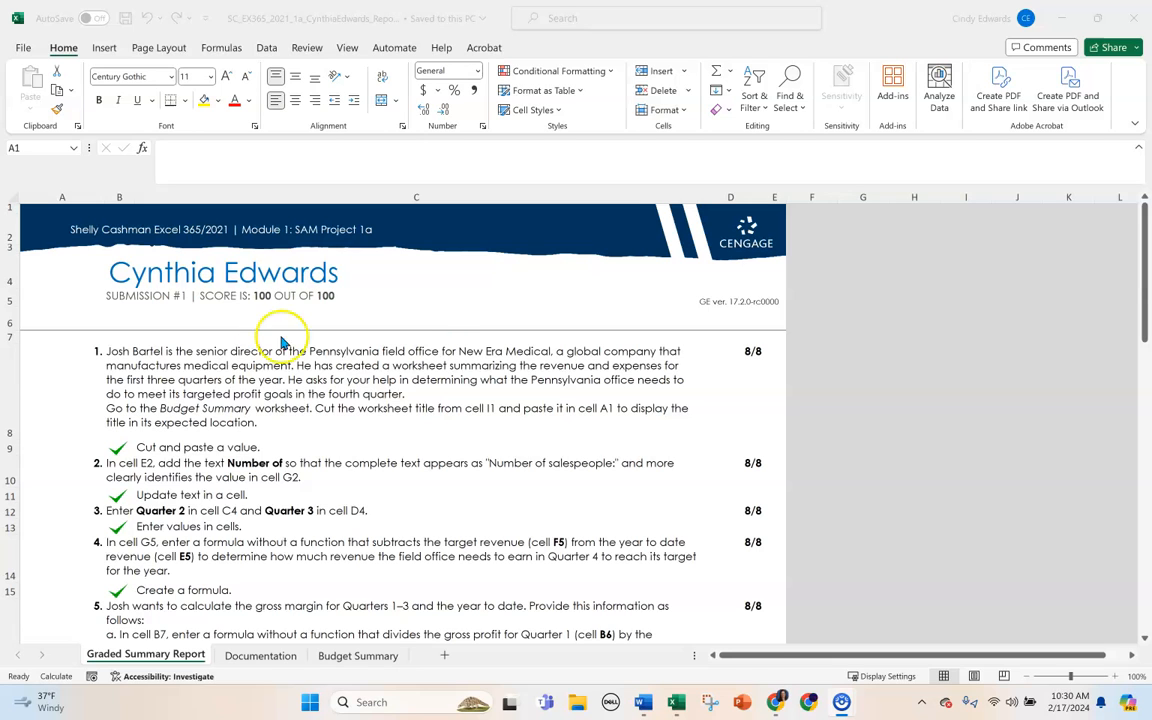
Review the instructions, scores and check marks in the first ten items of the Graded Summary Report worksheet.
scroll(440, 300, down, 2)
scroll(440, 357, down, 1)
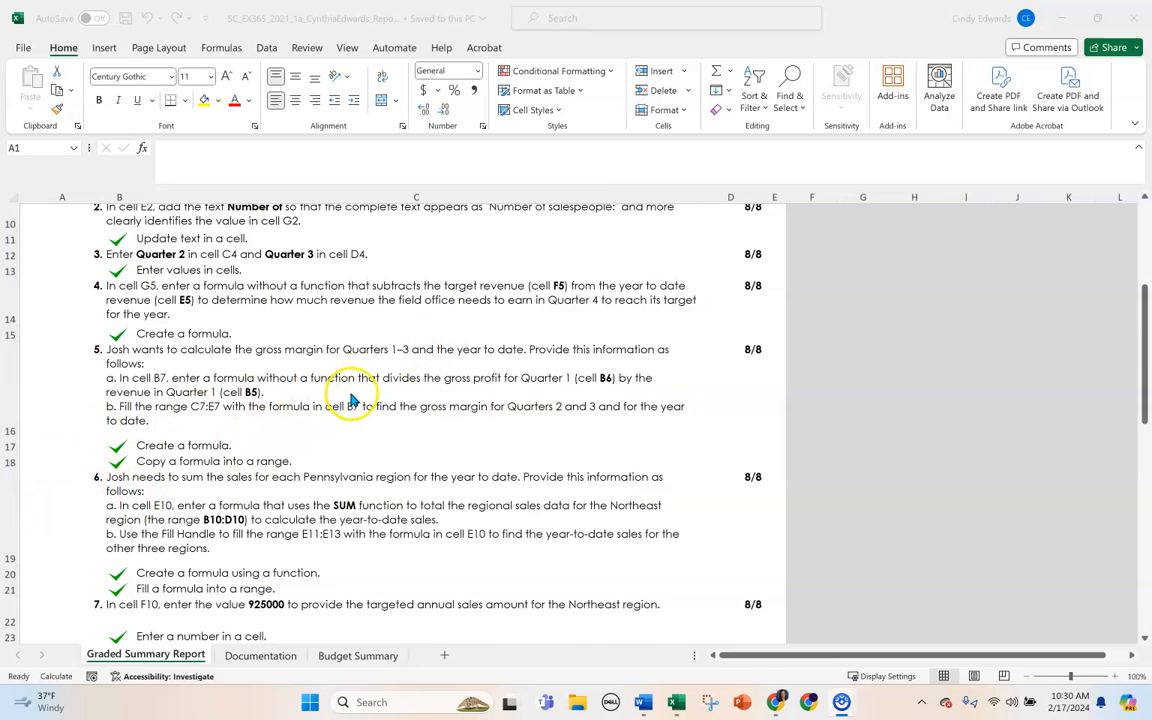
scroll(330, 400, down, 2)
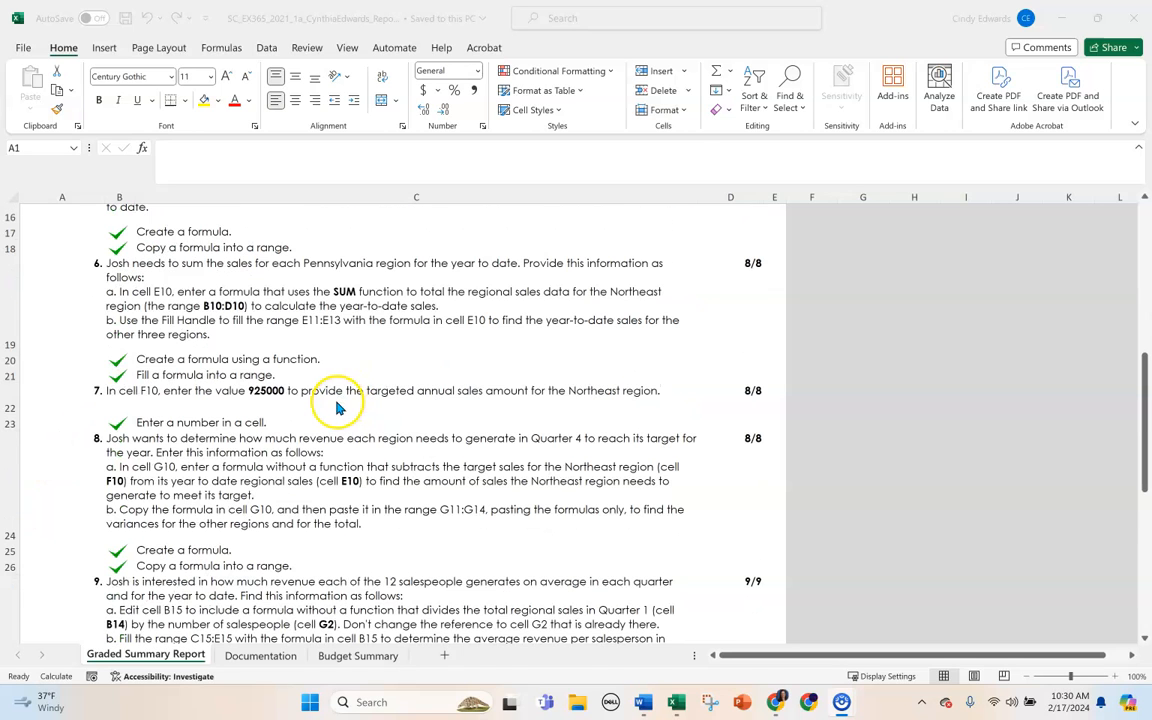
scroll(337, 407, down, 1)
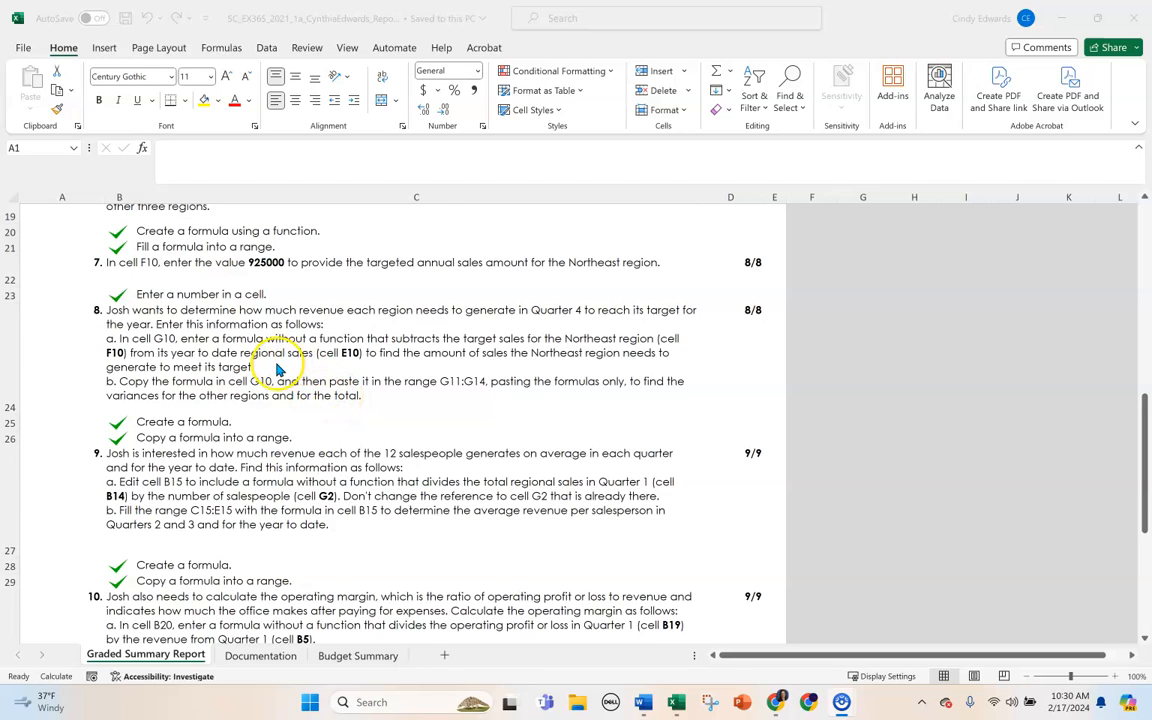
scroll(277, 368, up, 1)
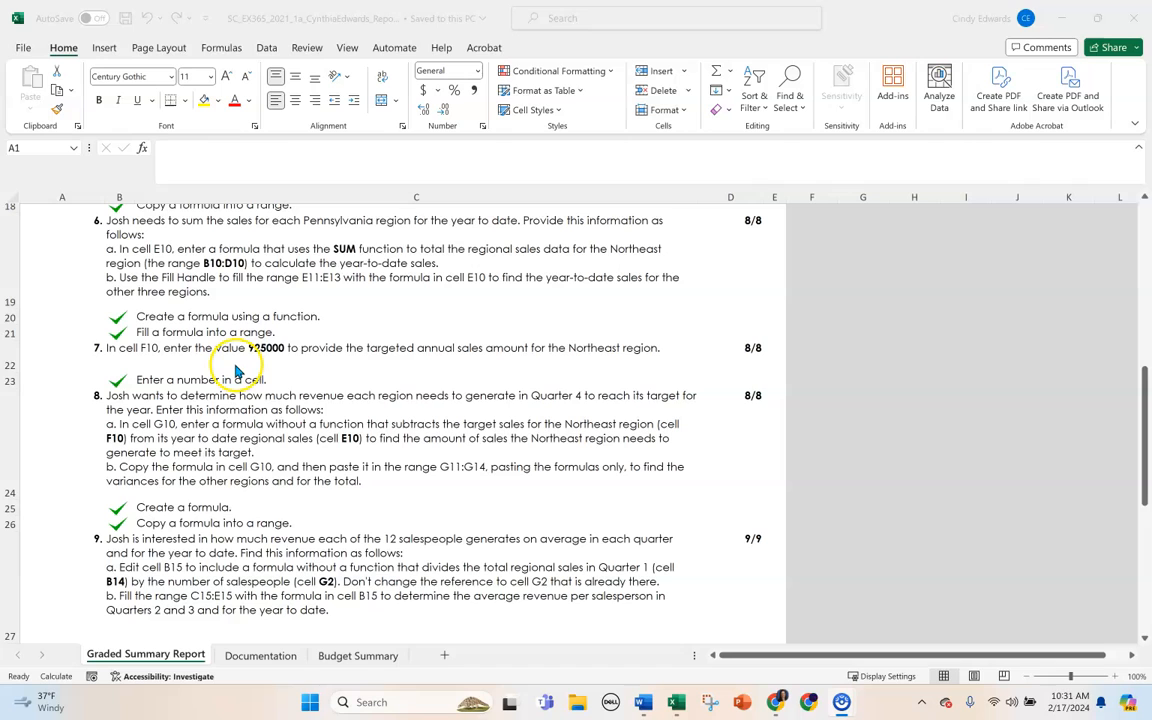
scroll(334, 388, down, 1)
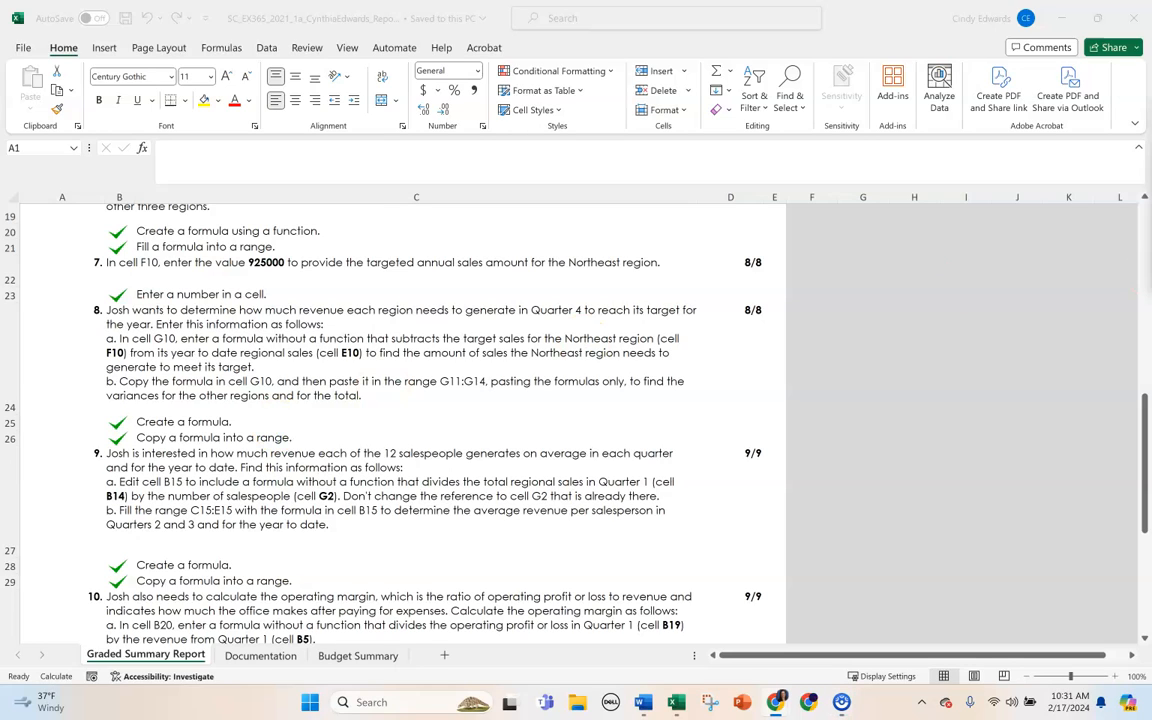
Maximize the SAM Project Study Guide report in Chrome, review its step results with remediation and training links, and close it.
drag(1151, 125, 558, 157)
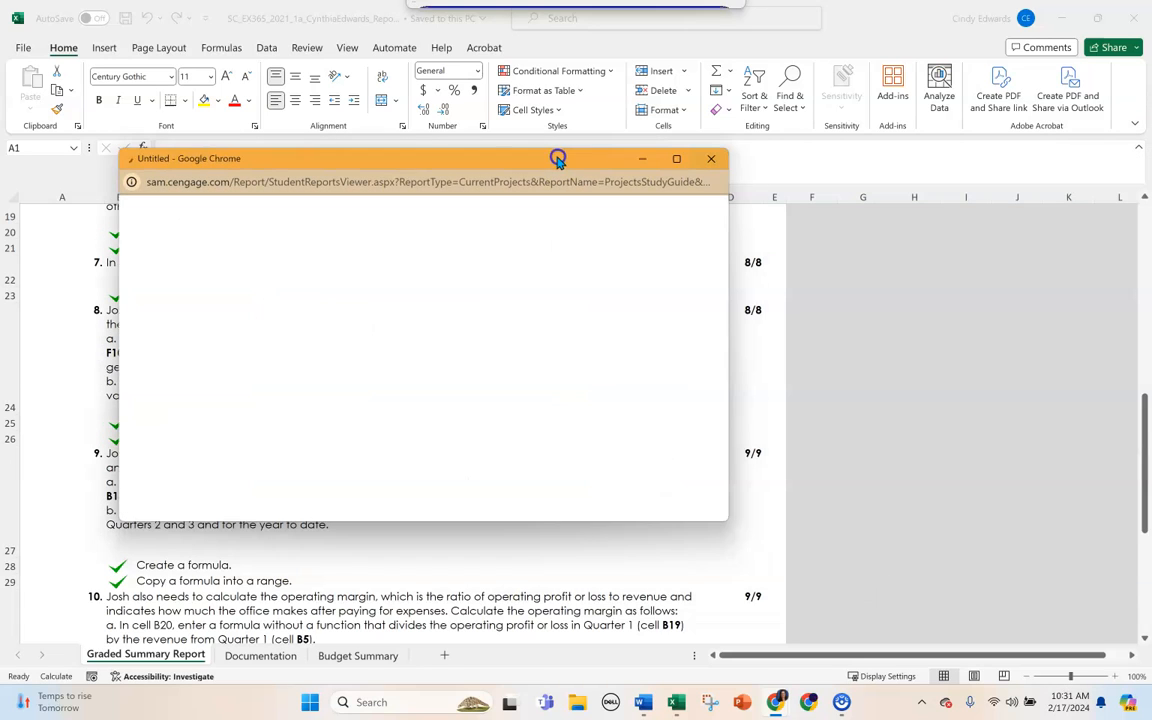
click(675, 162)
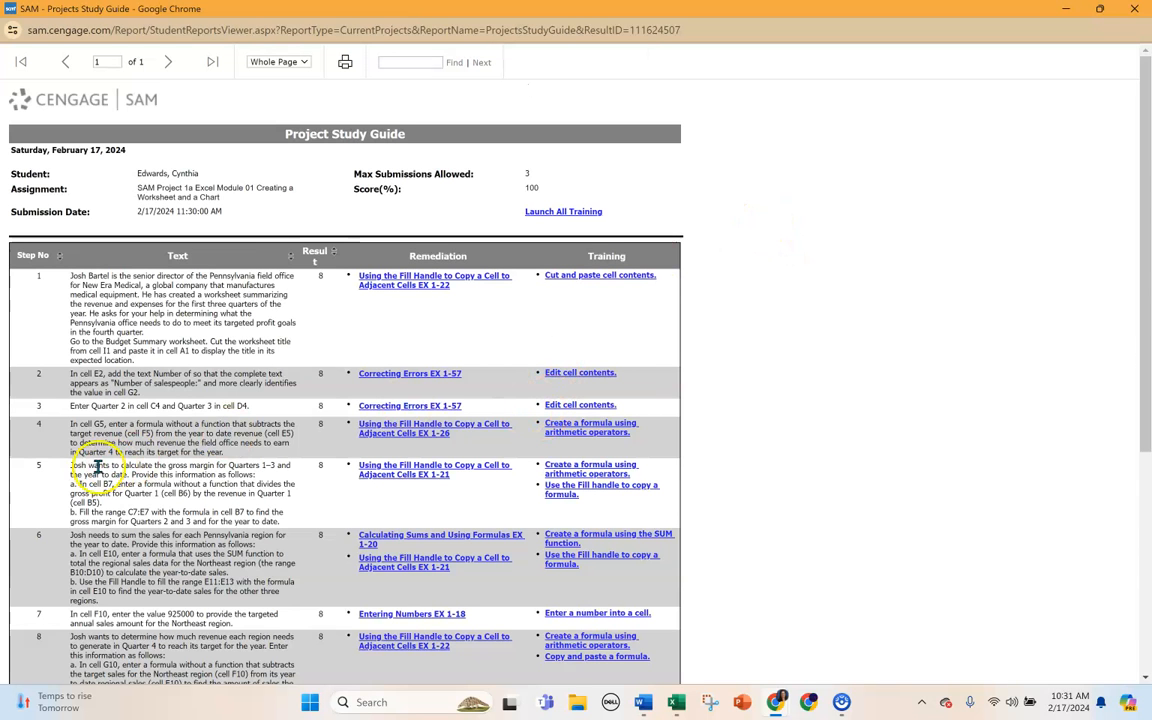
scroll(160, 455, down, 5)
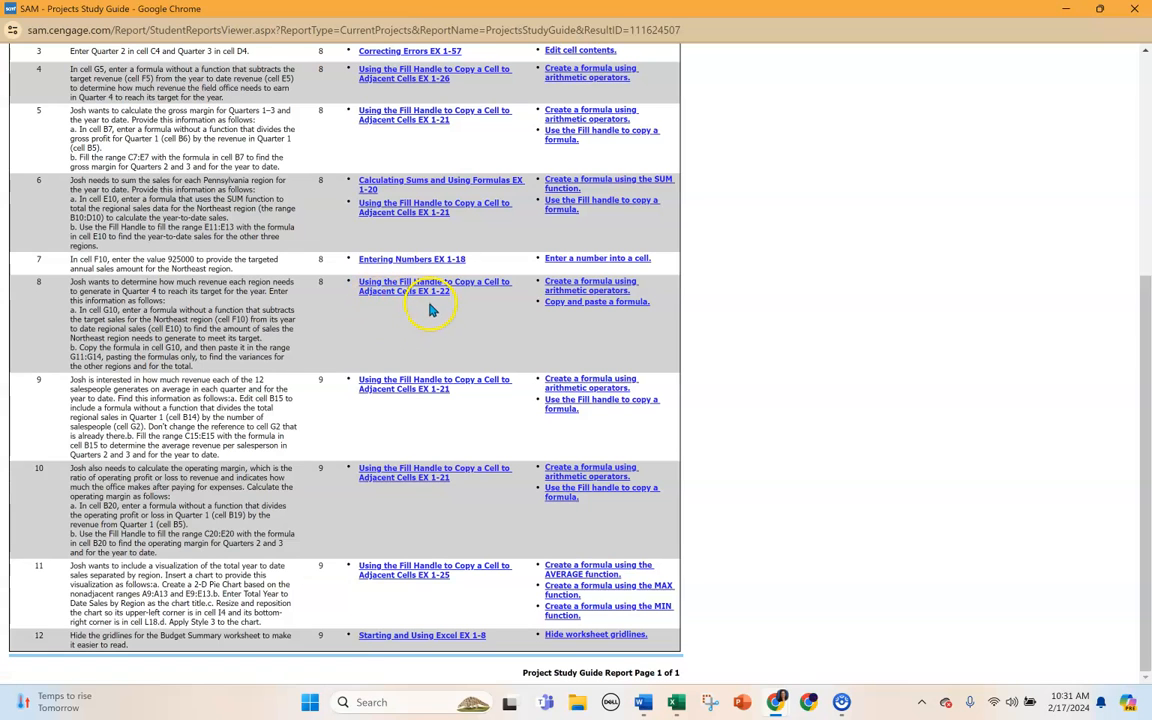
scroll(390, 310, up, 3)
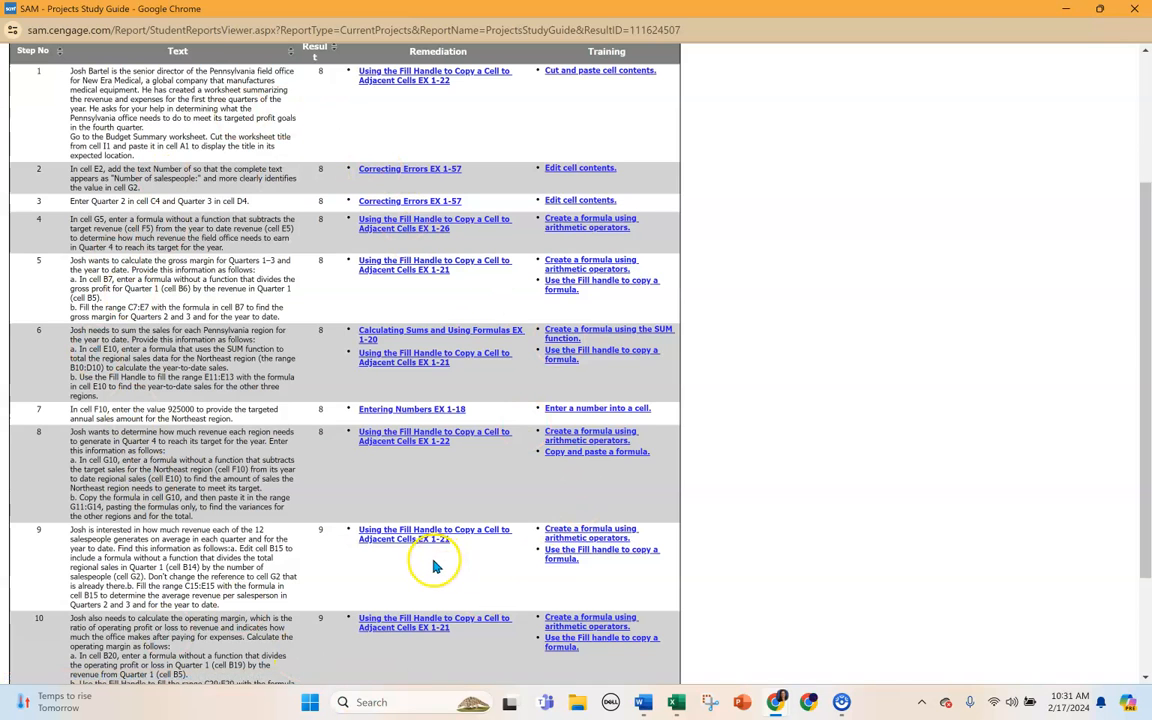
click(1131, 12)
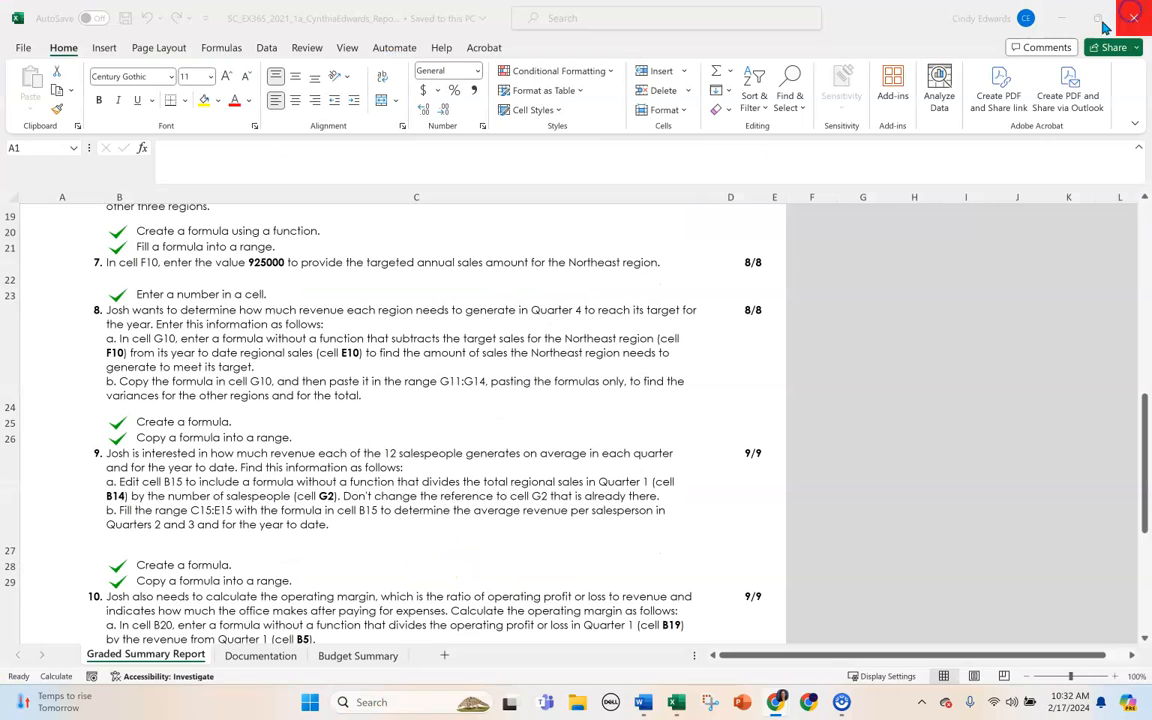
Back in Excel, examine the remaining graded items on the operating margin and the pie chart in the Graded Summary Report.
scroll(835, 395, down, 1)
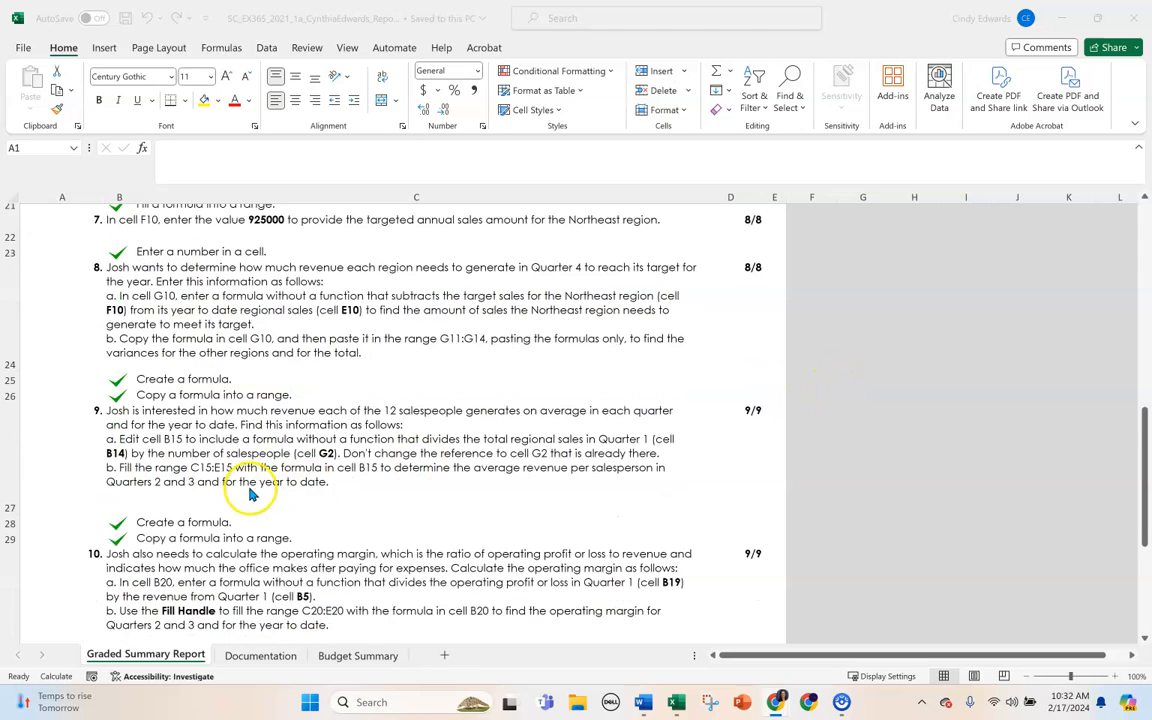
scroll(249, 455, down, 1)
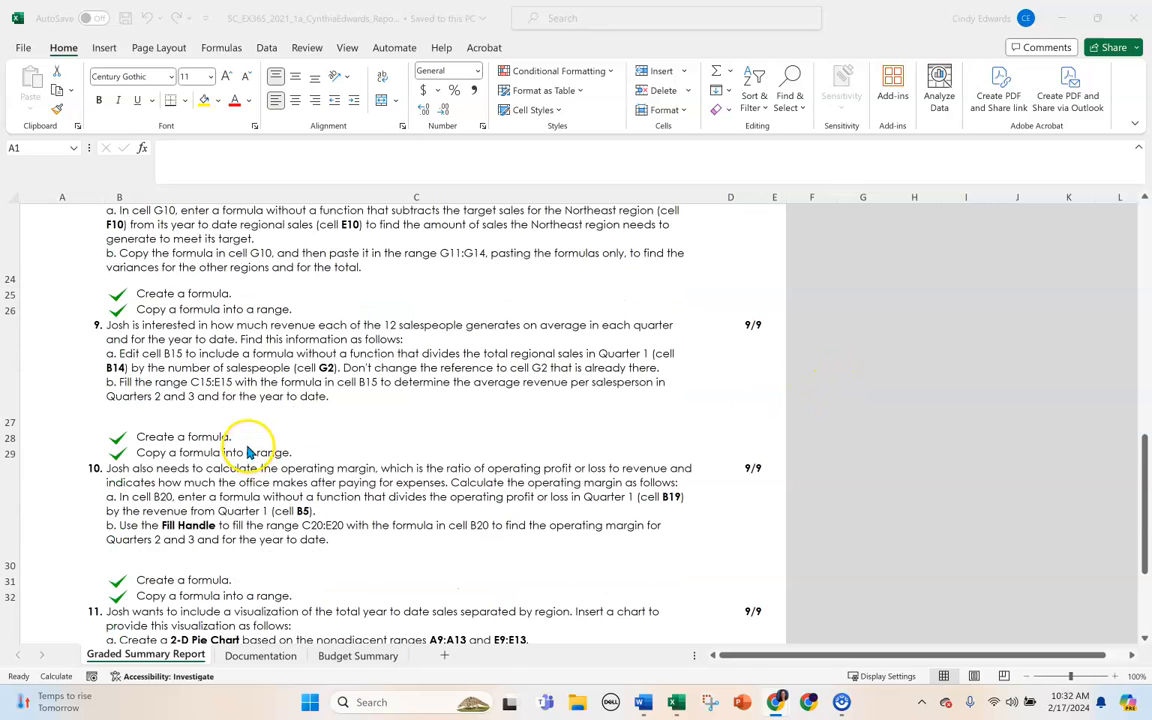